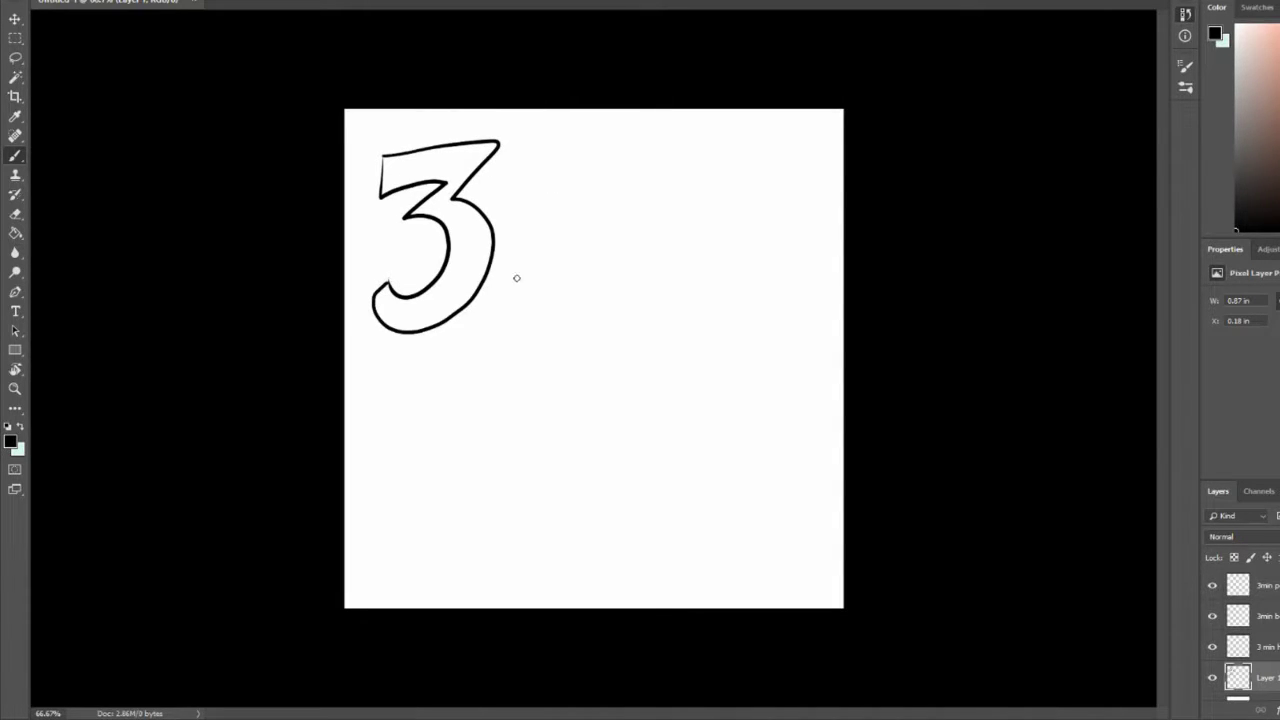
Hand-letter "minute" beside the 3 and the outlined word "Draw", undoing a bad stroke
{"action": "mouse_move", "coordinate": [510, 258]}
{"action": "left_mouse_down"}
{"action": "mouse_move", "coordinate": [506, 314]}
{"action": "mouse_move", "coordinate": [564, 314]}
{"action": "mouse_move", "coordinate": [578, 287]}
{"action": "mouse_move", "coordinate": [601, 312]}
{"action": "mouse_move", "coordinate": [632, 266]}
{"action": "mouse_move", "coordinate": [660, 306]}
{"action": "mouse_move", "coordinate": [670, 280]}
{"action": "mouse_move", "coordinate": [698, 302]}
{"action": "left_mouse_up"}
{"action": "mouse_move", "coordinate": [388, 382]}
{"action": "left_mouse_down"}
{"action": "mouse_move", "coordinate": [384, 502]}
{"action": "mouse_move", "coordinate": [423, 500]}
{"action": "mouse_move", "coordinate": [386, 506]}
{"action": "mouse_move", "coordinate": [402, 496]}
{"action": "left_mouse_up"}
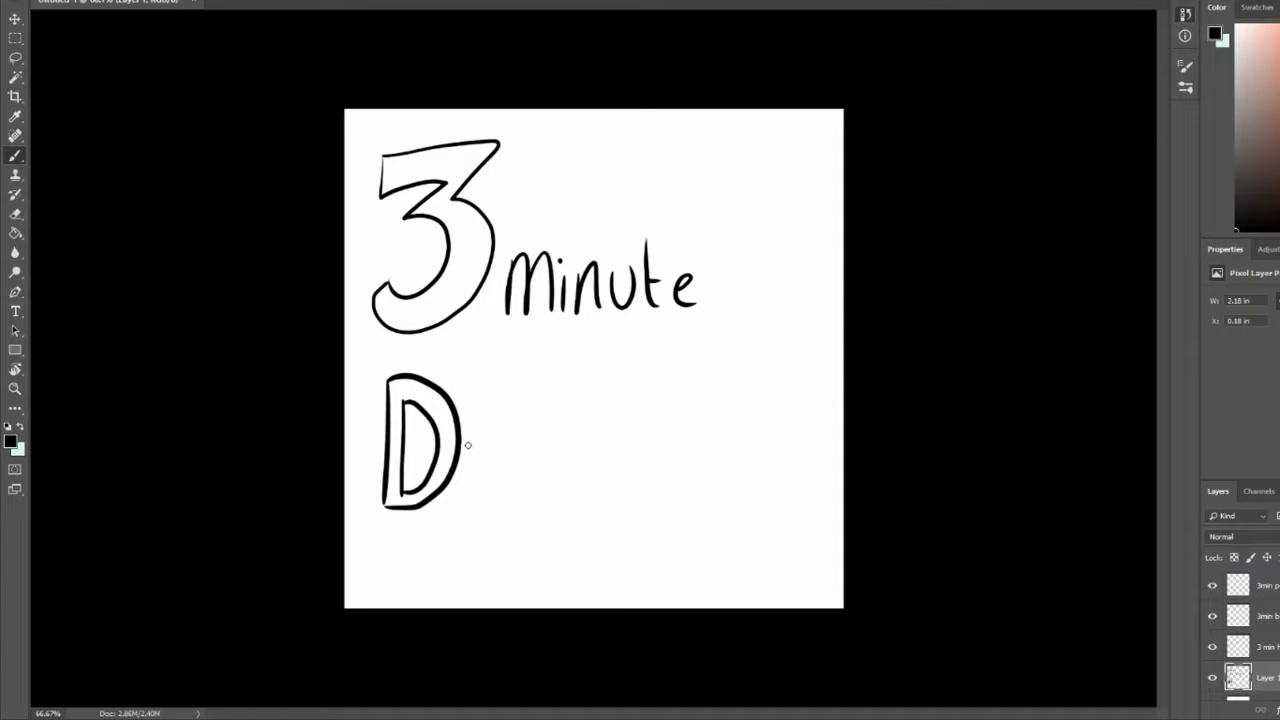
{"action": "mouse_move", "coordinate": [467, 445]}
{"action": "left_mouse_down"}
{"action": "mouse_move", "coordinate": [490, 468]}
{"action": "mouse_move", "coordinate": [516, 462]}
{"action": "left_mouse_up"}
{"action": "mouse_move", "coordinate": [468, 446]}
{"action": "left_mouse_down"}
{"action": "mouse_move", "coordinate": [466, 490]}
{"action": "mouse_move", "coordinate": [518, 465]}
{"action": "left_mouse_up"}
{"action": "mouse_move", "coordinate": [520, 514]}
{"action": "left_mouse_down"}
{"action": "mouse_move", "coordinate": [552, 505]}
{"action": "mouse_move", "coordinate": [540, 466]}
{"action": "mouse_move", "coordinate": [562, 506]}
{"action": "mouse_move", "coordinate": [582, 494]}
{"action": "mouse_move", "coordinate": [598, 512]}
{"action": "left_mouse_up"}
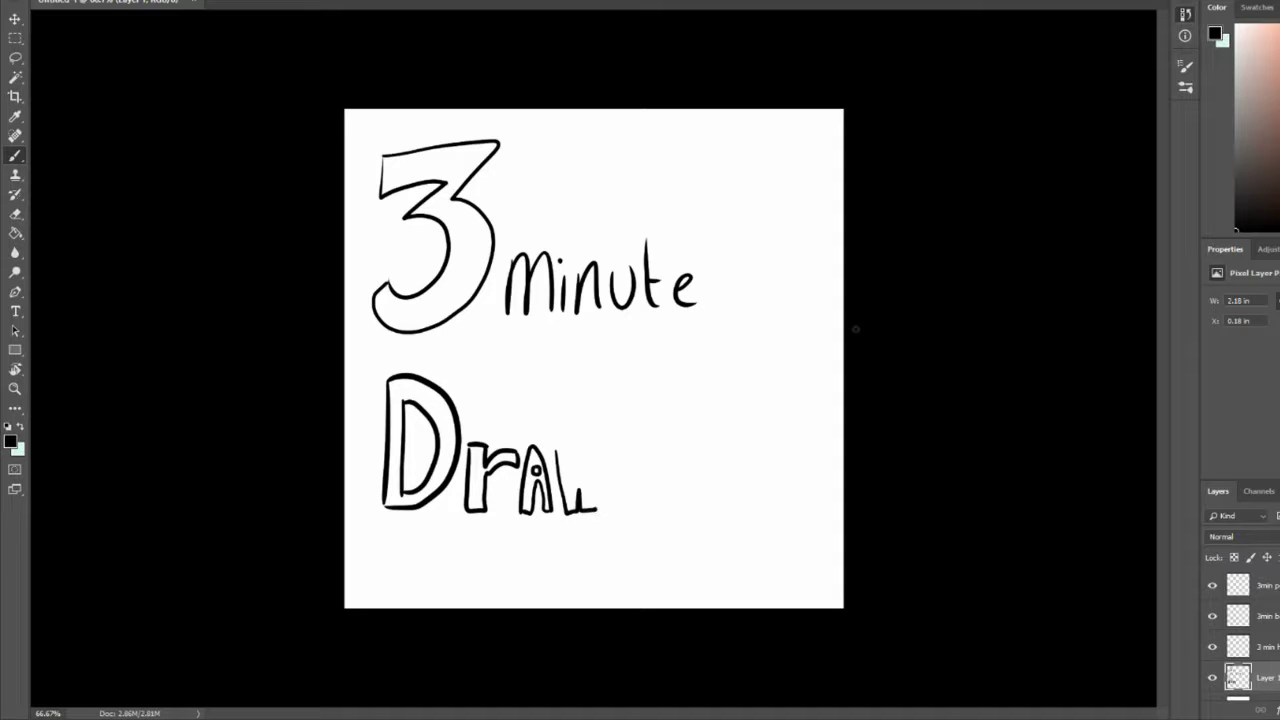
{"action": "key", "text": "ctrl+z"}
{"action": "key", "text": "ctrl+z"}
{"action": "key", "text": "ctrl+z"}
{"action": "mouse_move", "coordinate": [556, 454]}
{"action": "left_mouse_down"}
{"action": "mouse_move", "coordinate": [596, 512]}
{"action": "mouse_move", "coordinate": [606, 452]}
{"action": "mouse_move", "coordinate": [586, 486]}
{"action": "left_mouse_up"}
{"action": "left_click_drag", "start_coordinate": [590, 470], "coordinate": [568, 494]}
{"action": "left_click_drag", "start_coordinate": [574, 456], "coordinate": [556, 468]}
Letter "Challenge!" below Draw, undoing the badly drawn g
{"action": "mouse_move", "coordinate": [541, 536]}
{"action": "left_mouse_down"}
{"action": "mouse_move", "coordinate": [558, 586]}
{"action": "mouse_move", "coordinate": [624, 586]}
{"action": "left_mouse_up"}
{"action": "left_click_drag", "start_coordinate": [628, 526], "coordinate": [630, 588]}
{"action": "left_click_drag", "start_coordinate": [642, 520], "coordinate": [642, 586]}
{"action": "left_click_drag", "start_coordinate": [676, 542], "coordinate": [668, 604]}
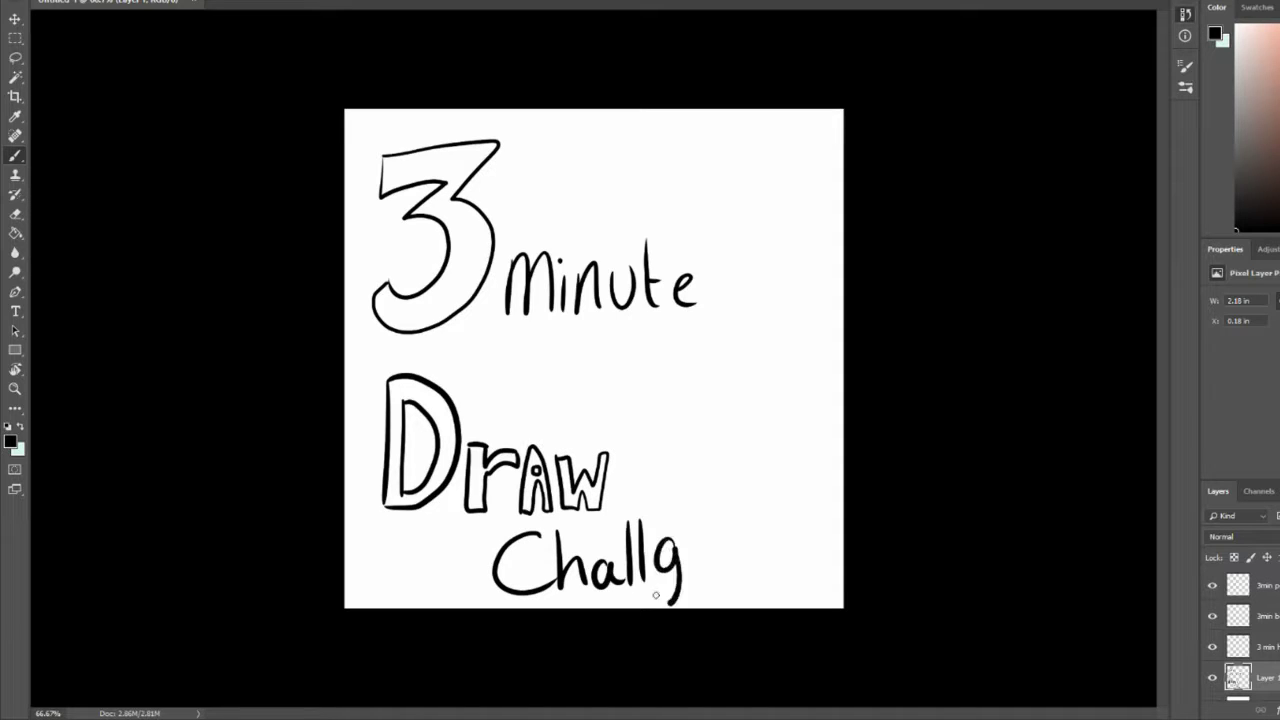
{"action": "key", "text": "ctrl+z"}
{"action": "left_click_drag", "start_coordinate": [652, 568], "coordinate": [698, 584]}
{"action": "mouse_move", "coordinate": [726, 556]}
{"action": "left_mouse_down"}
{"action": "mouse_move", "coordinate": [728, 576]}
{"action": "mouse_move", "coordinate": [708, 592]}
{"action": "left_mouse_up"}
{"action": "mouse_move", "coordinate": [740, 568]}
{"action": "left_mouse_down"}
{"action": "mouse_move", "coordinate": [762, 580]}
{"action": "mouse_move", "coordinate": [786, 552]}
{"action": "mouse_move", "coordinate": [812, 444]}
{"action": "mouse_move", "coordinate": [790, 530]}
{"action": "left_mouse_up"}
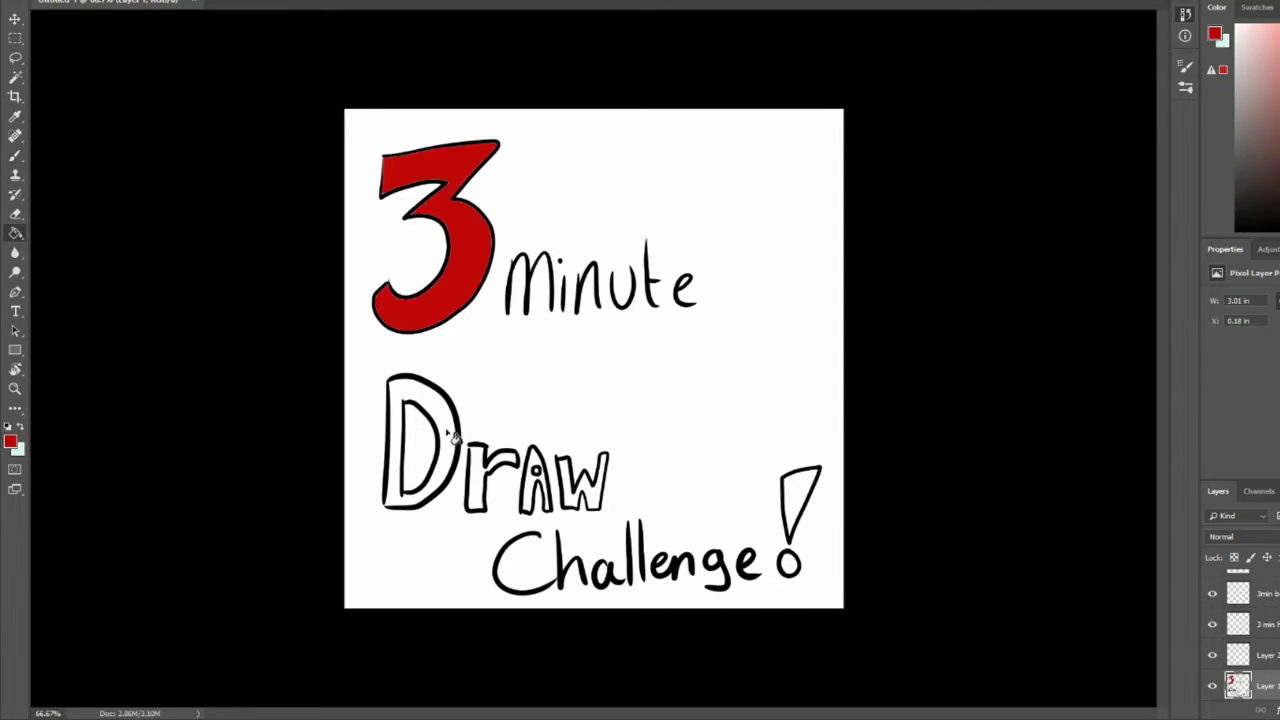
Fill the letters of Draw and the exclamation mark with red
{"action": "left_click", "coordinate": [453, 437]}
{"action": "left_click", "coordinate": [487, 478]}
{"action": "left_click", "coordinate": [548, 492]}
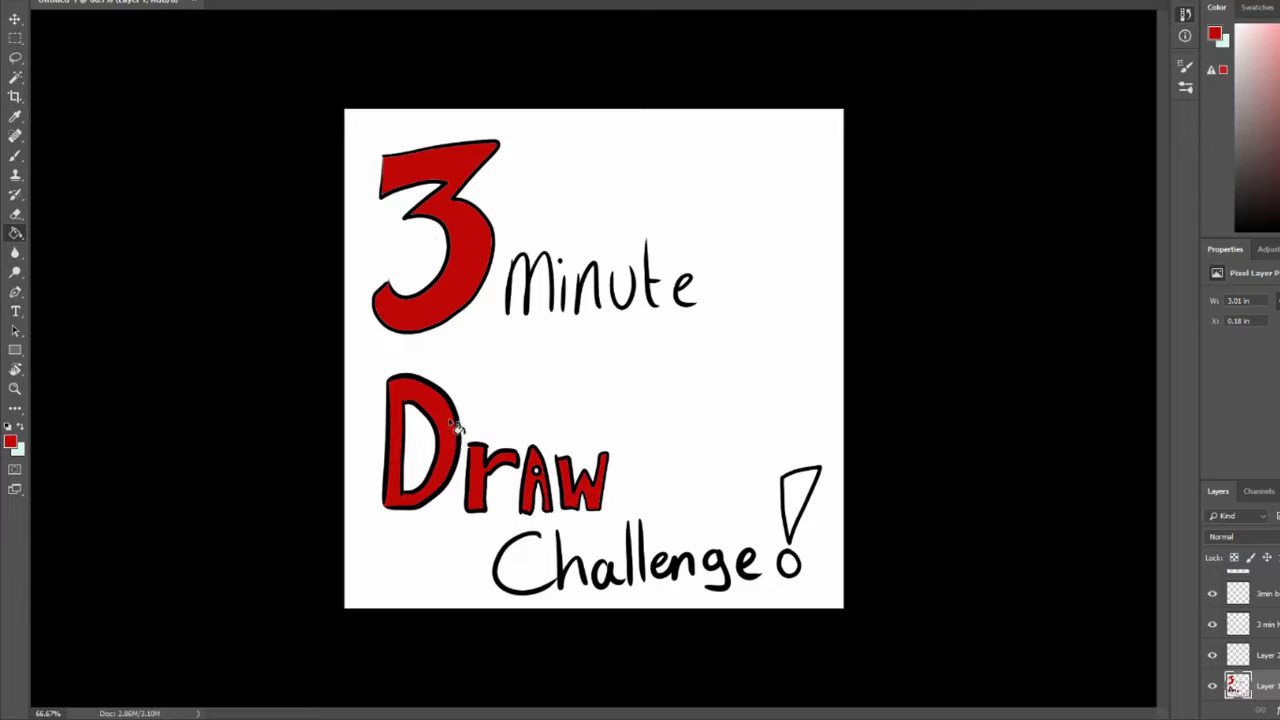
{"action": "left_click", "coordinate": [790, 566]}
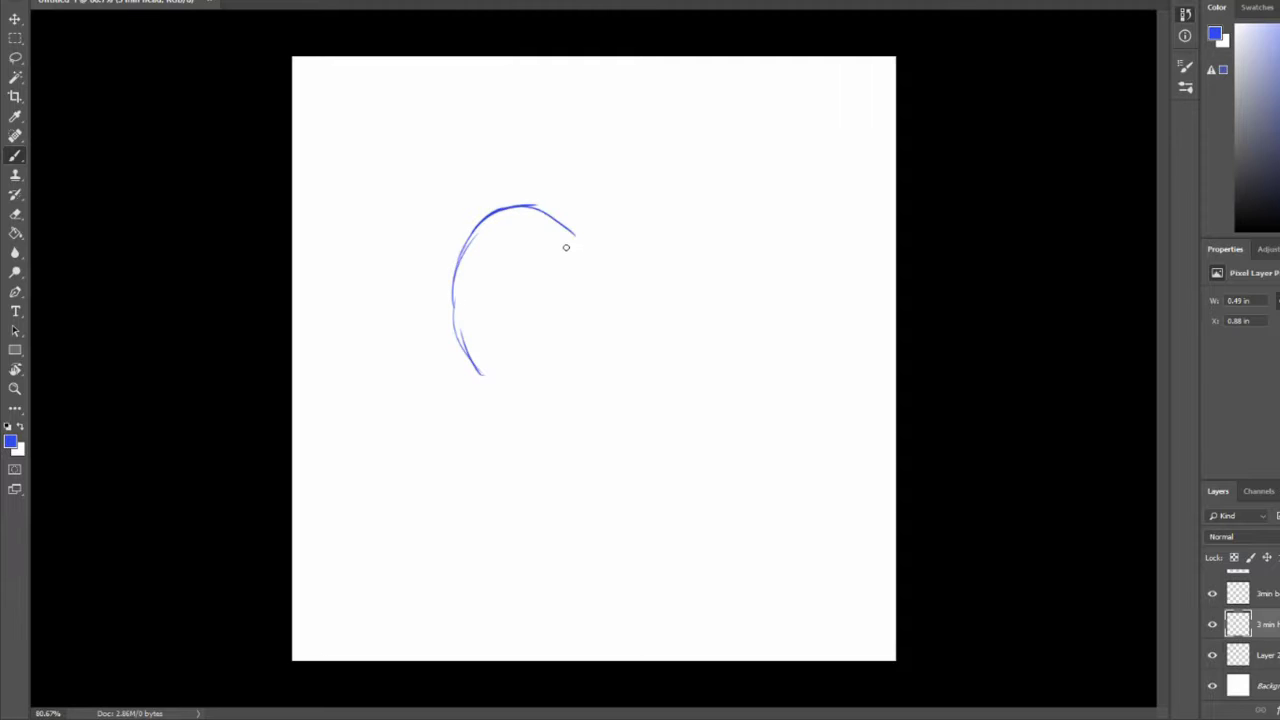
Sketch the blue head oval, neck and shoulders
{"action": "mouse_move", "coordinate": [468, 352]}
{"action": "left_mouse_down"}
{"action": "mouse_move", "coordinate": [517, 380]}
{"action": "mouse_move", "coordinate": [557, 381]}
{"action": "mouse_move", "coordinate": [588, 269]}
{"action": "left_mouse_up"}
{"action": "mouse_move", "coordinate": [555, 212]}
{"action": "left_mouse_down"}
{"action": "mouse_move", "coordinate": [594, 305]}
{"action": "mouse_move", "coordinate": [598, 295]}
{"action": "left_mouse_up"}
{"action": "left_click_drag", "start_coordinate": [513, 386], "coordinate": [524, 424]}
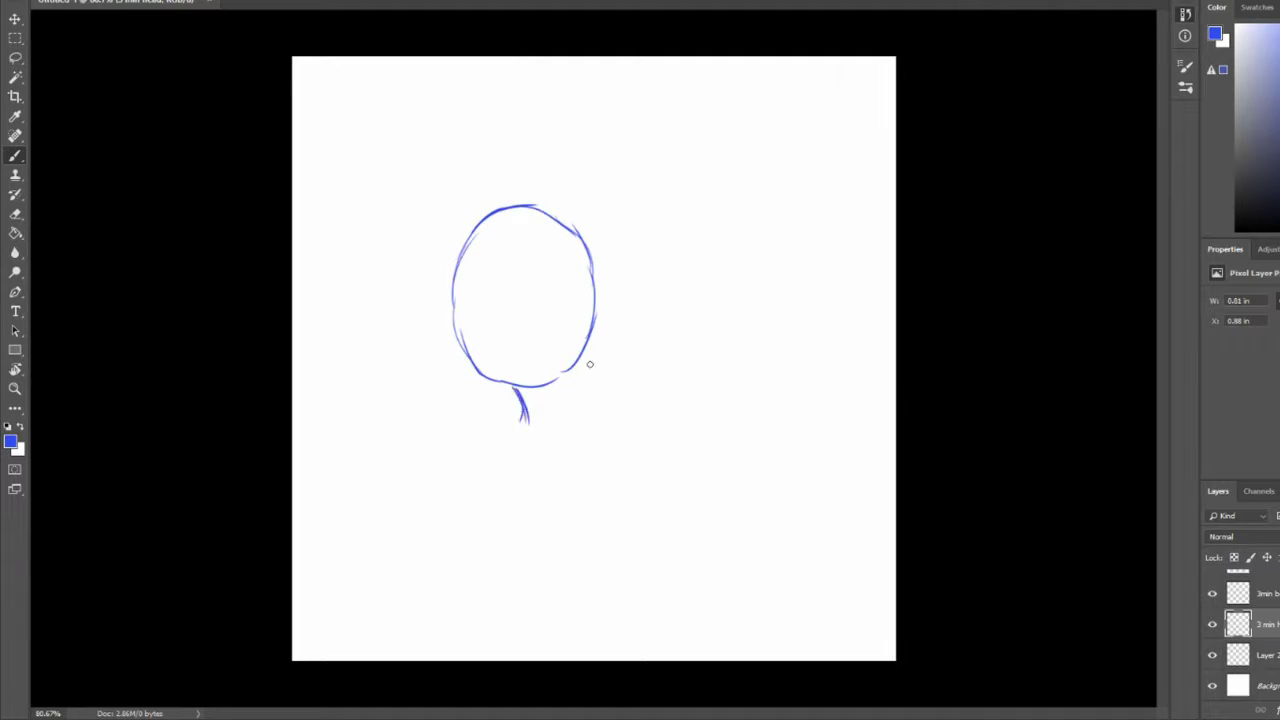
{"action": "mouse_move", "coordinate": [577, 356]}
{"action": "left_mouse_down"}
{"action": "mouse_move", "coordinate": [602, 388]}
{"action": "mouse_move", "coordinate": [660, 404]}
{"action": "left_mouse_up"}
{"action": "mouse_move", "coordinate": [524, 417]}
{"action": "left_mouse_down"}
{"action": "mouse_move", "coordinate": [504, 420]}
{"action": "mouse_move", "coordinate": [524, 416]}
{"action": "mouse_move", "coordinate": [476, 458]}
{"action": "left_mouse_up"}
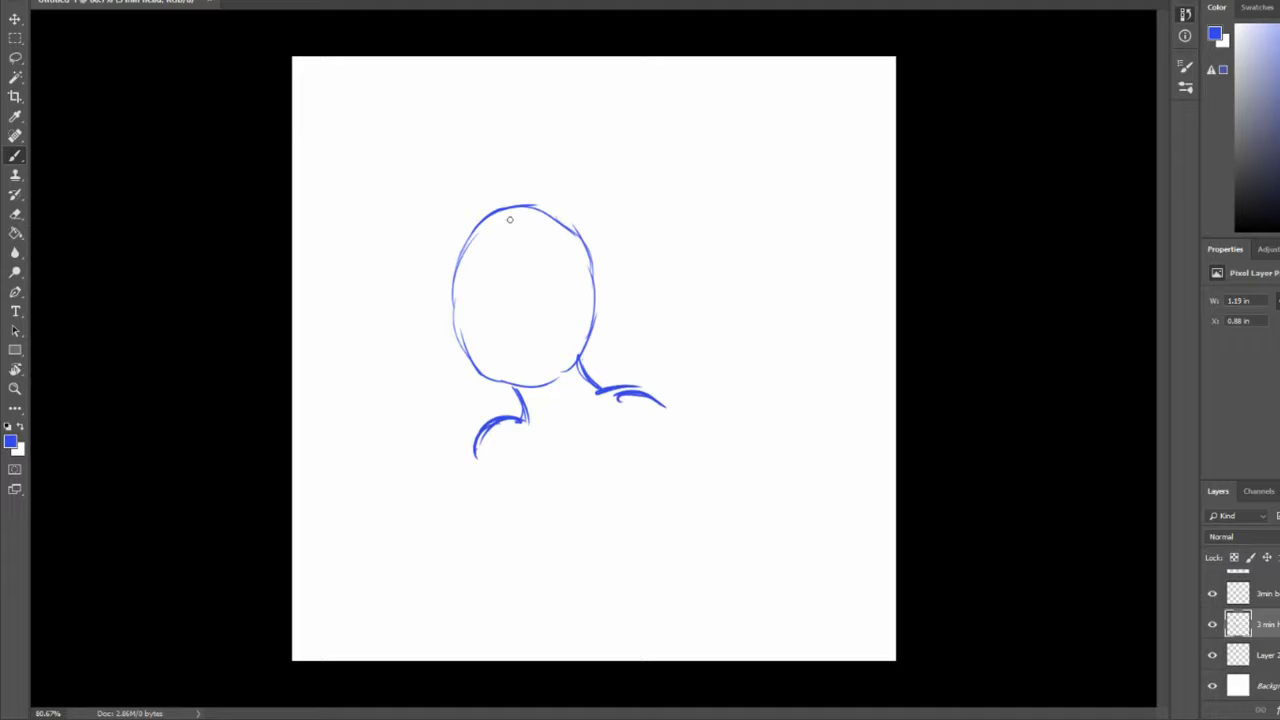
Sketch the hairline, side bun strands, left hair outline and an inner face line
{"action": "mouse_move", "coordinate": [504, 229]}
{"action": "left_mouse_down"}
{"action": "mouse_move", "coordinate": [568, 266]}
{"action": "mouse_move", "coordinate": [566, 358]}
{"action": "mouse_move", "coordinate": [607, 432]}
{"action": "mouse_move", "coordinate": [602, 308]}
{"action": "mouse_move", "coordinate": [586, 330]}
{"action": "mouse_move", "coordinate": [598, 328]}
{"action": "mouse_move", "coordinate": [593, 289]}
{"action": "mouse_move", "coordinate": [621, 282]}
{"action": "mouse_move", "coordinate": [624, 312]}
{"action": "mouse_move", "coordinate": [592, 266]}
{"action": "left_mouse_up"}
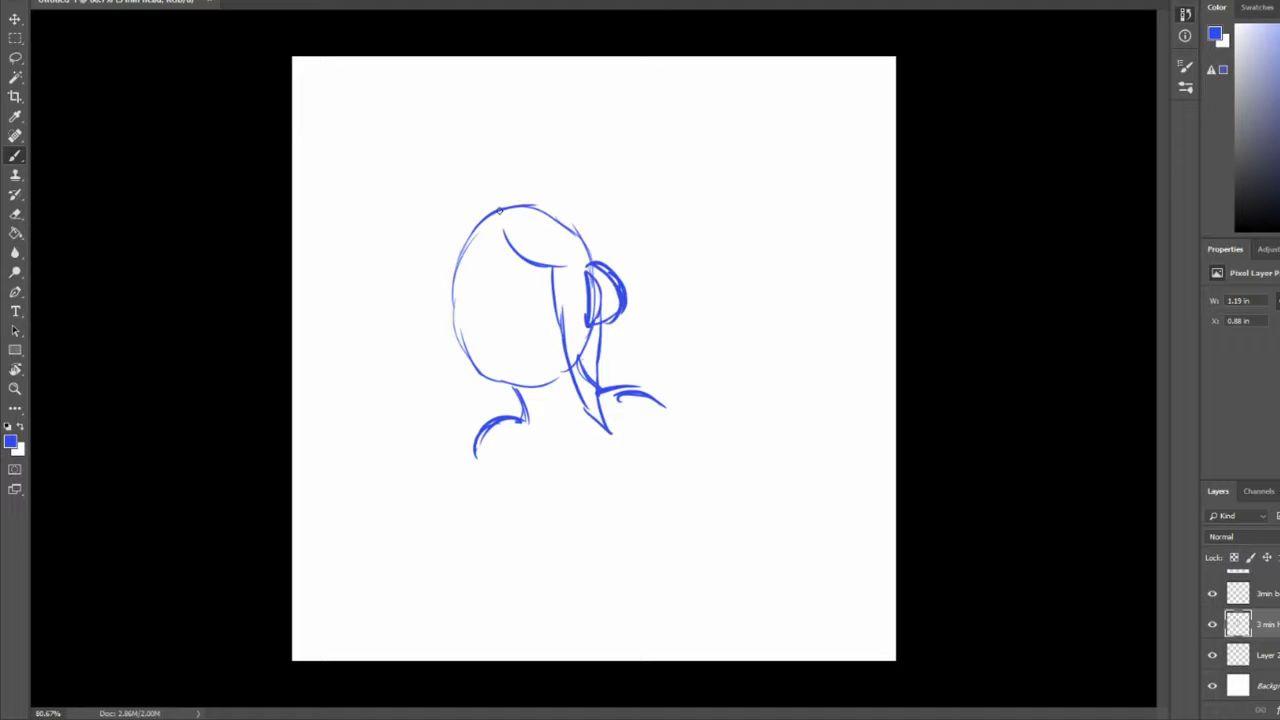
{"action": "left_click_drag", "start_coordinate": [499, 210], "coordinate": [582, 258]}
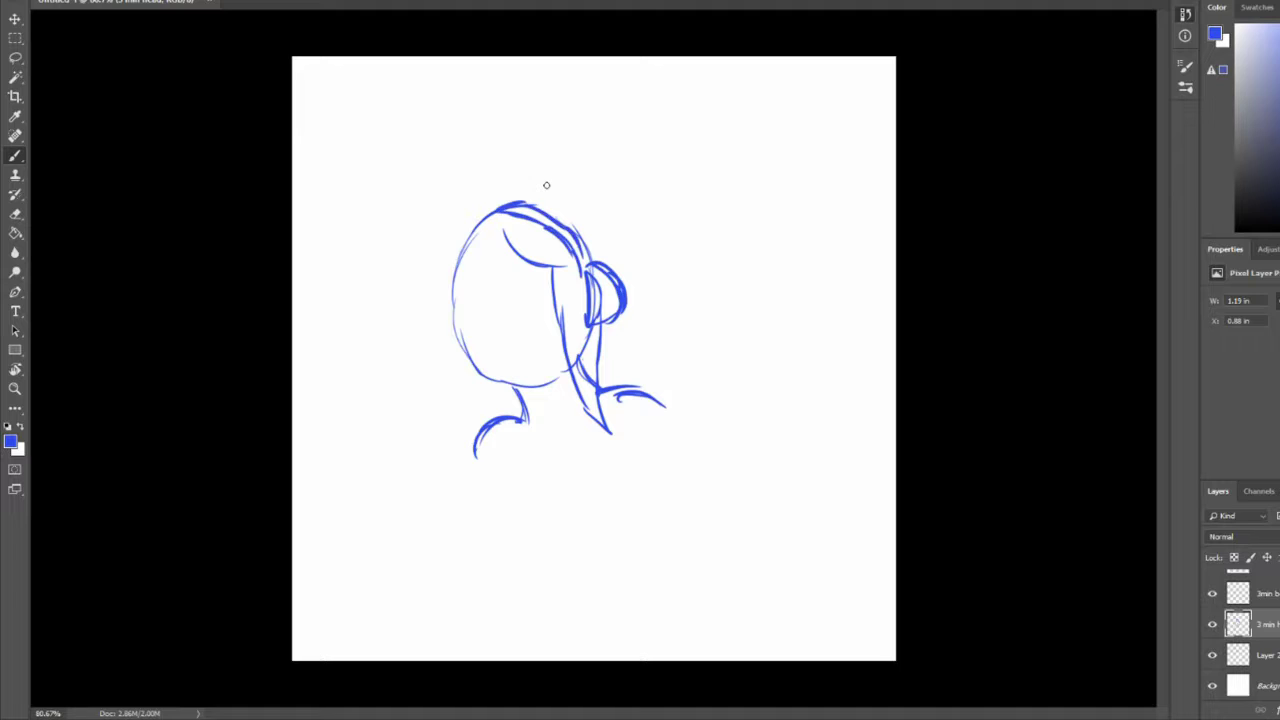
{"action": "left_click_drag", "start_coordinate": [510, 205], "coordinate": [612, 262]}
{"action": "mouse_move", "coordinate": [618, 320]}
{"action": "left_mouse_down"}
{"action": "mouse_move", "coordinate": [610, 366]}
{"action": "mouse_move", "coordinate": [642, 388]}
{"action": "mouse_move", "coordinate": [614, 356]}
{"action": "left_mouse_up"}
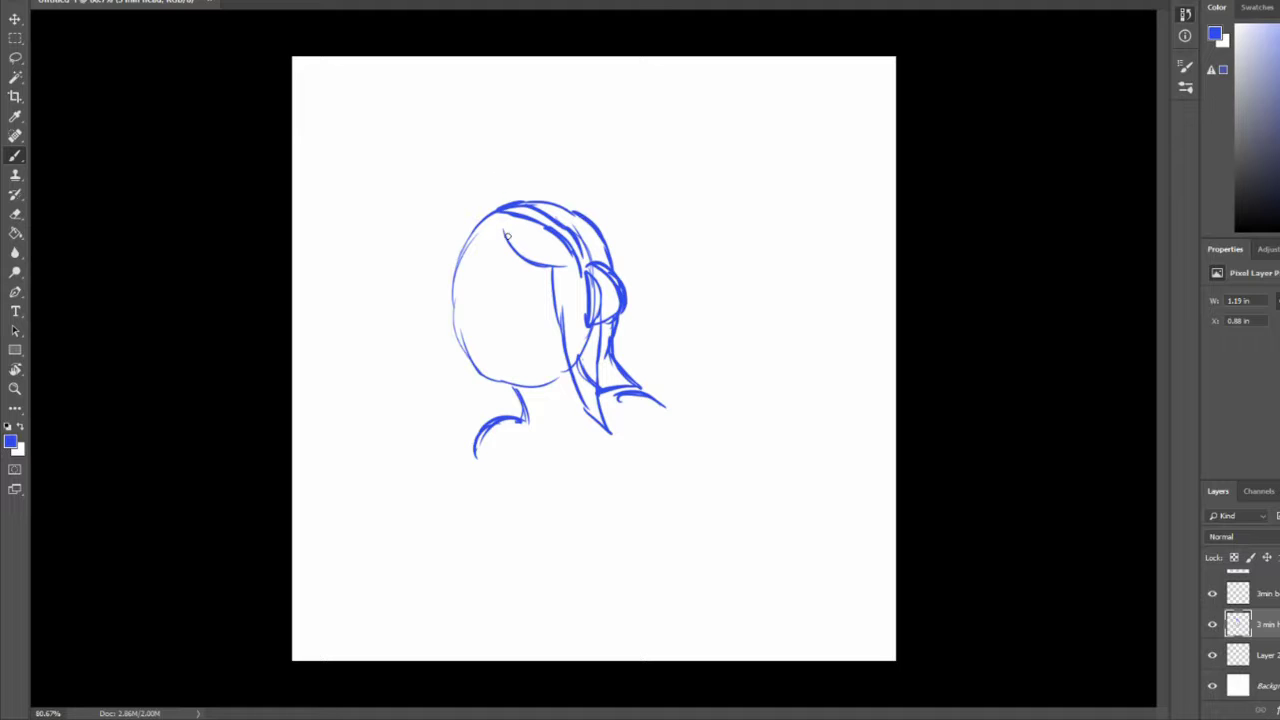
{"action": "left_click_drag", "start_coordinate": [505, 231], "coordinate": [451, 264]}
{"action": "mouse_move", "coordinate": [490, 213]}
{"action": "left_mouse_down"}
{"action": "mouse_move", "coordinate": [450, 230]}
{"action": "mouse_move", "coordinate": [438, 318]}
{"action": "left_mouse_up"}
{"action": "mouse_move", "coordinate": [439, 291]}
{"action": "left_mouse_down"}
{"action": "mouse_move", "coordinate": [456, 380]}
{"action": "mouse_move", "coordinate": [500, 420]}
{"action": "mouse_move", "coordinate": [473, 381]}
{"action": "mouse_move", "coordinate": [512, 414]}
{"action": "left_mouse_up"}
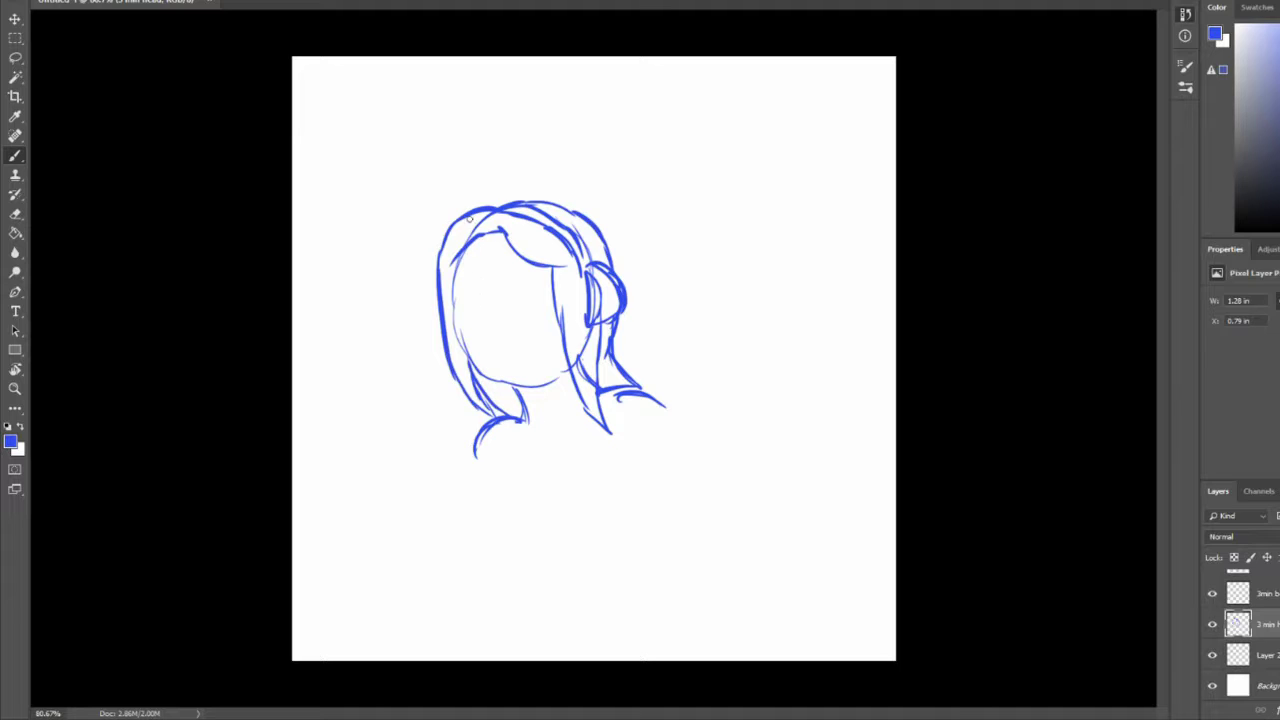
{"action": "left_click_drag", "start_coordinate": [458, 246], "coordinate": [528, 384]}
{"action": "left_click", "coordinate": [15, 213]}
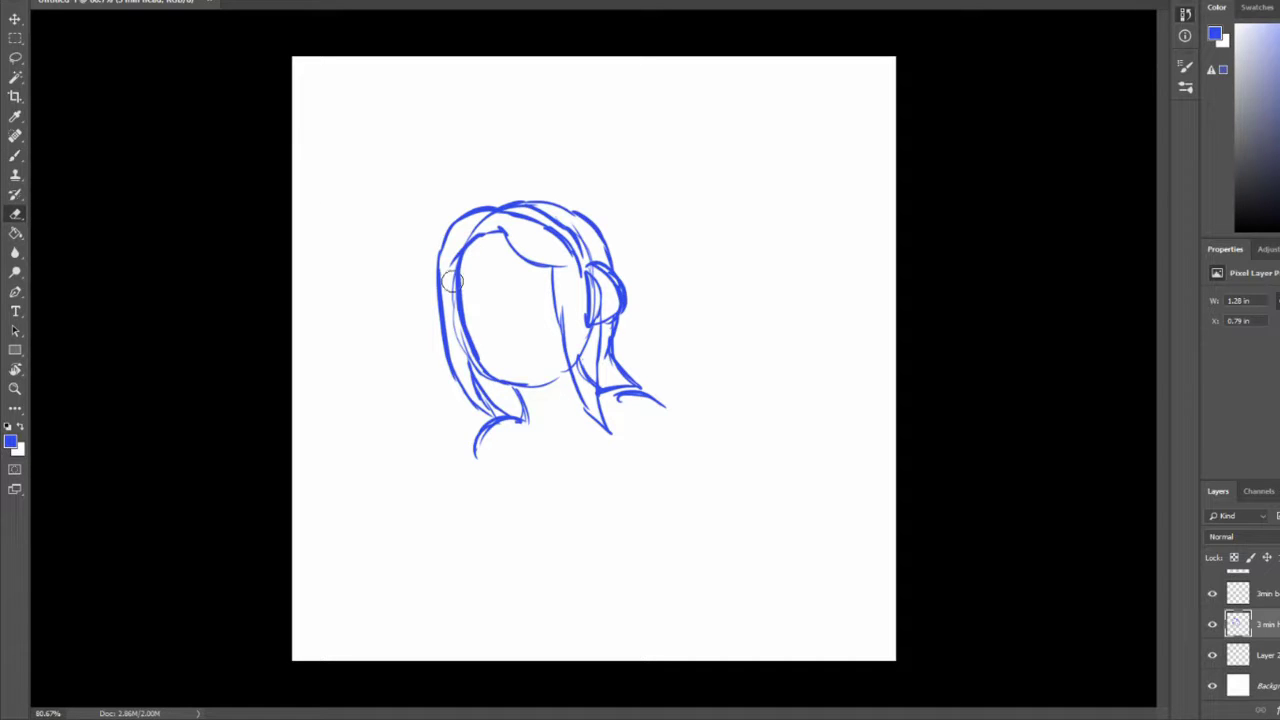
Erase the inner face line and the side bun strokes
{"action": "mouse_move", "coordinate": [450, 264]}
{"action": "left_mouse_down"}
{"action": "mouse_move", "coordinate": [481, 360]}
{"action": "mouse_move", "coordinate": [508, 376]}
{"action": "left_mouse_up"}
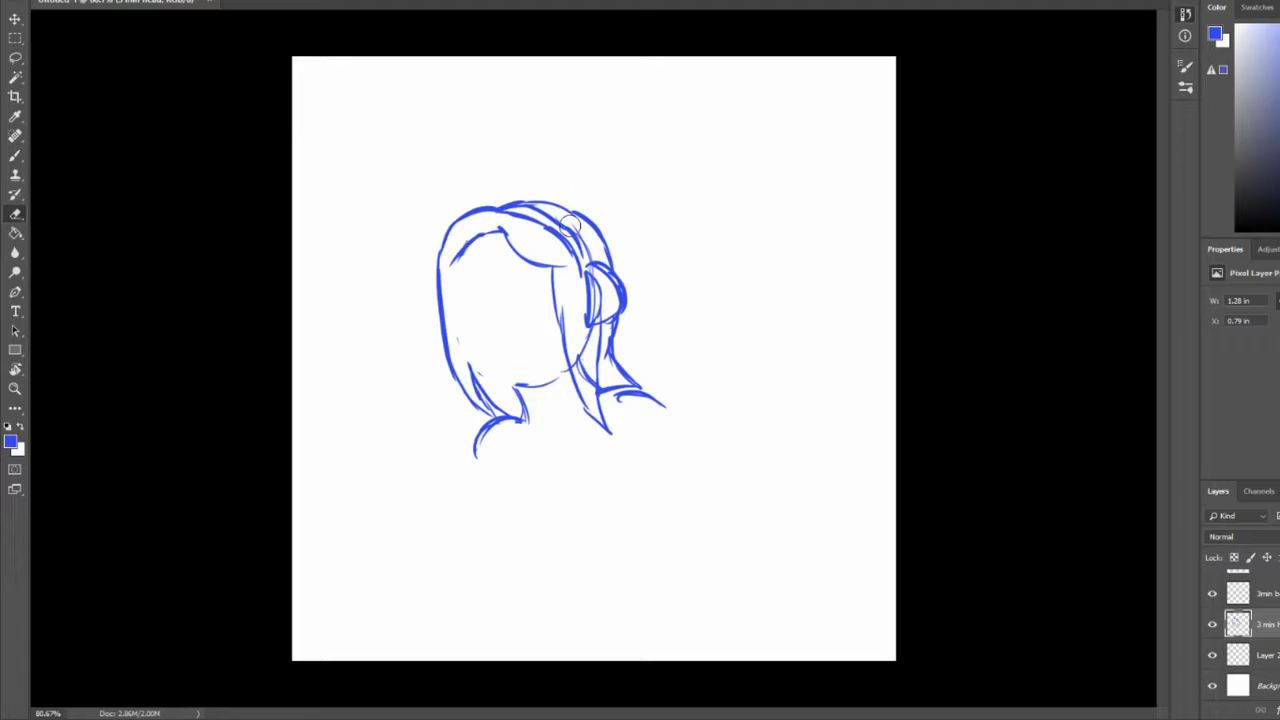
{"action": "mouse_move", "coordinate": [596, 283]}
{"action": "left_mouse_down"}
{"action": "mouse_move", "coordinate": [591, 339]}
{"action": "mouse_move", "coordinate": [587, 321]}
{"action": "left_mouse_up"}
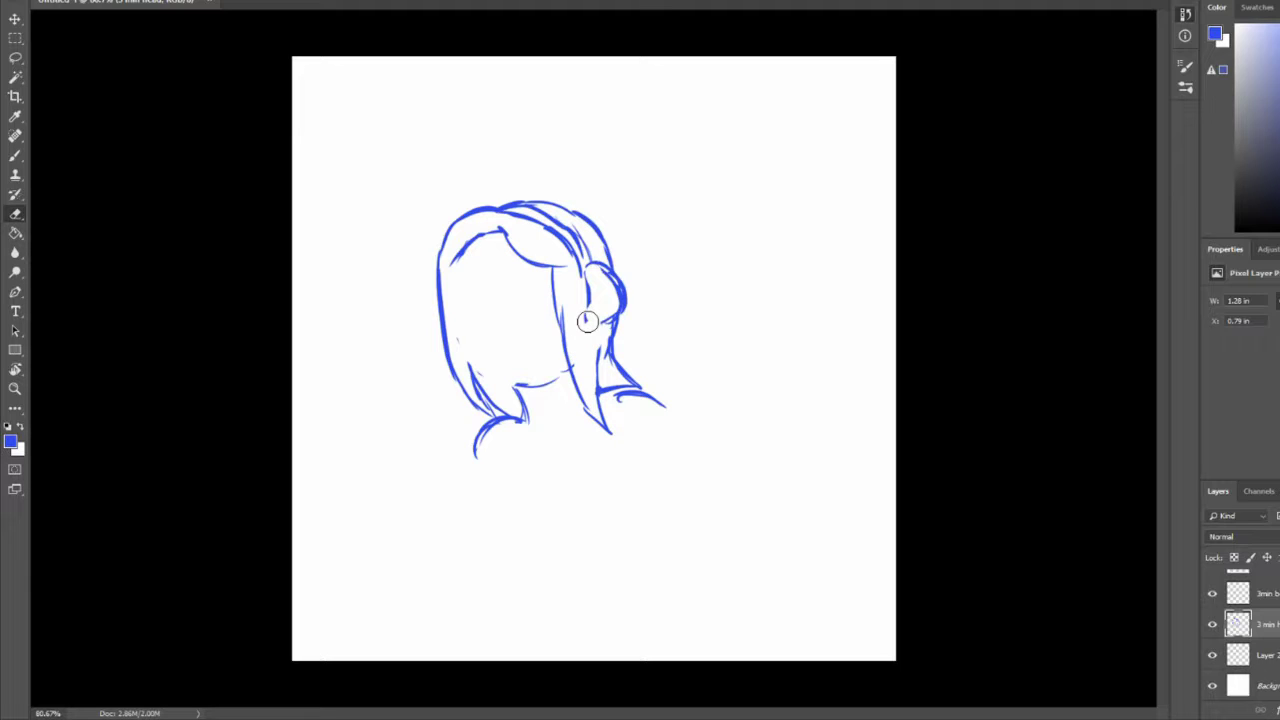
{"action": "mouse_move", "coordinate": [587, 321]}
{"action": "left_mouse_down"}
{"action": "mouse_move", "coordinate": [607, 322]}
{"action": "mouse_move", "coordinate": [656, 403]}
{"action": "left_mouse_up"}
Redraw a small round shape, hair strands, right shoulder, and the face outline to the jaw
{"action": "key", "text": "b"}
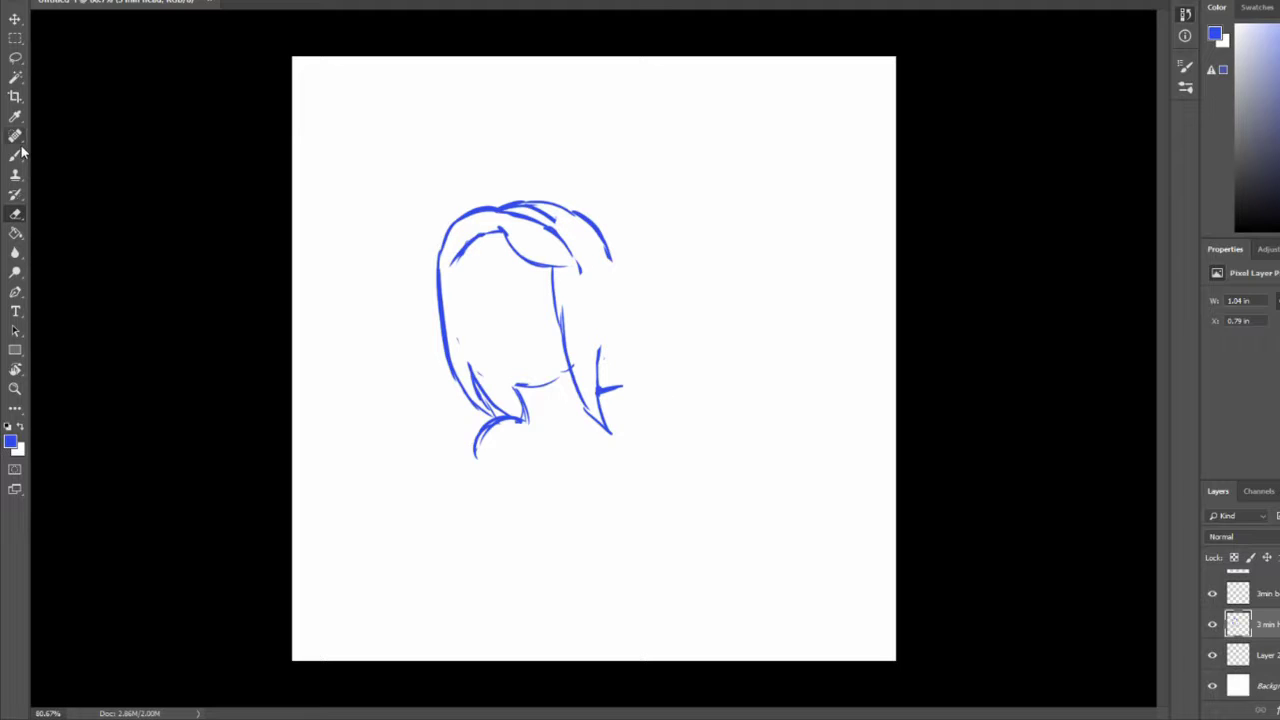
{"action": "left_click_drag", "start_coordinate": [587, 285], "coordinate": [590, 330]}
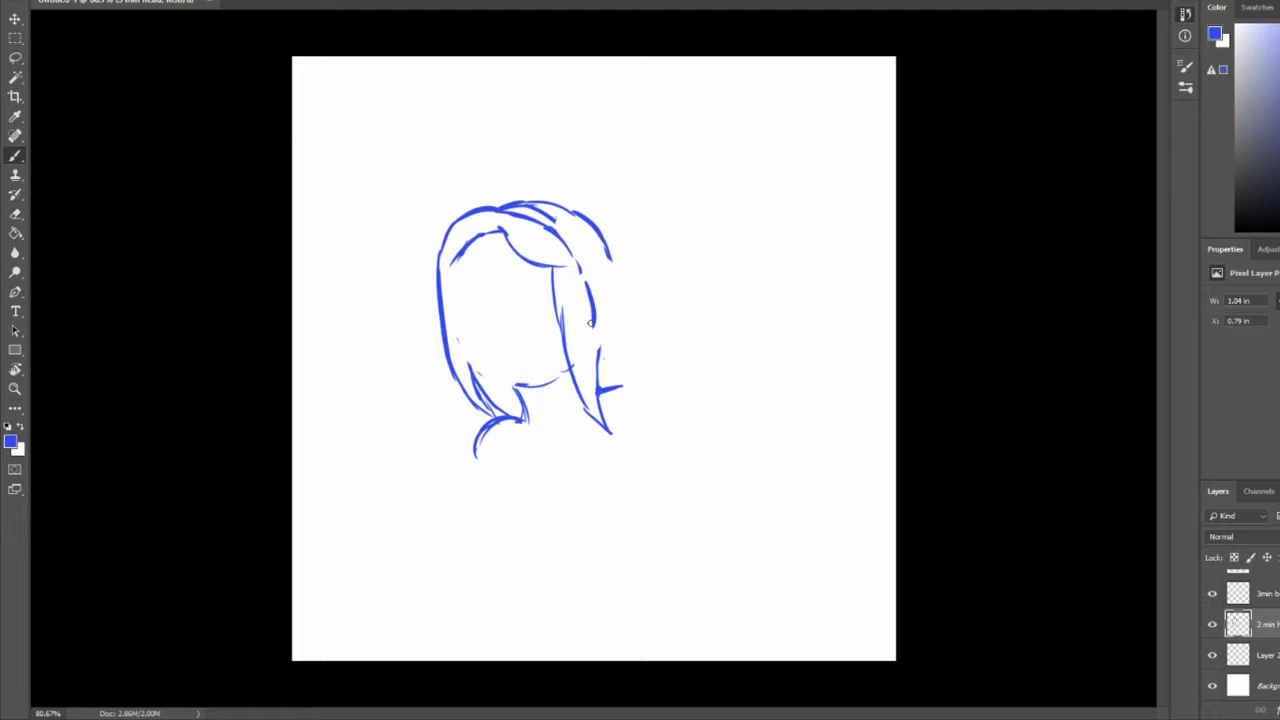
{"action": "left_click_drag", "start_coordinate": [588, 285], "coordinate": [594, 355]}
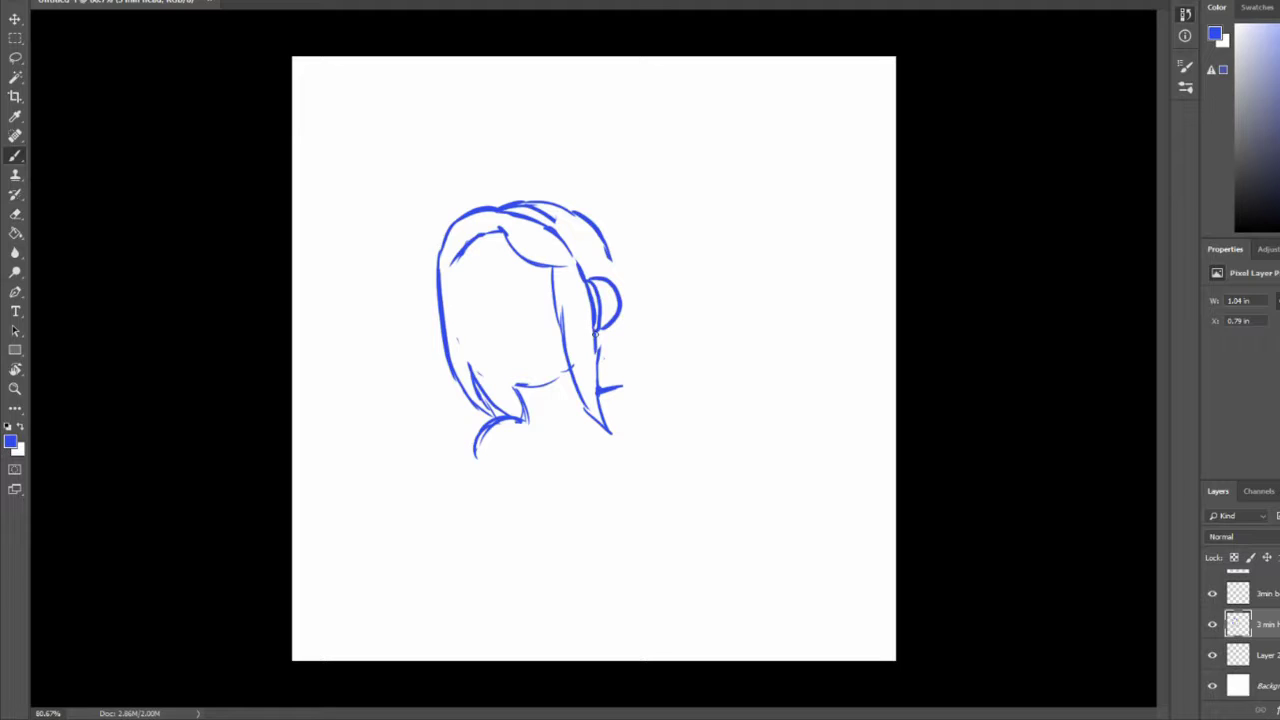
{"action": "left_click_drag", "start_coordinate": [574, 250], "coordinate": [618, 290]}
{"action": "left_click_drag", "start_coordinate": [540, 206], "coordinate": [596, 264]}
{"action": "left_click_drag", "start_coordinate": [552, 216], "coordinate": [594, 280]}
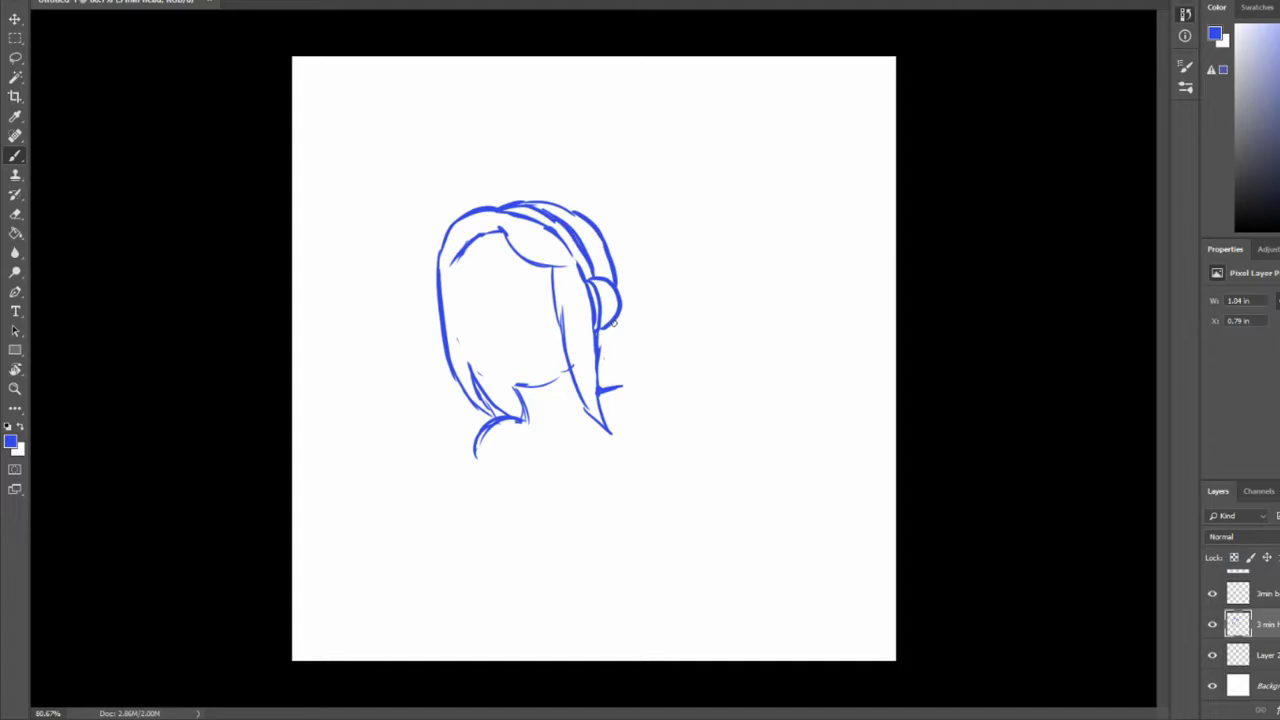
{"action": "left_click_drag", "start_coordinate": [605, 330], "coordinate": [668, 434]}
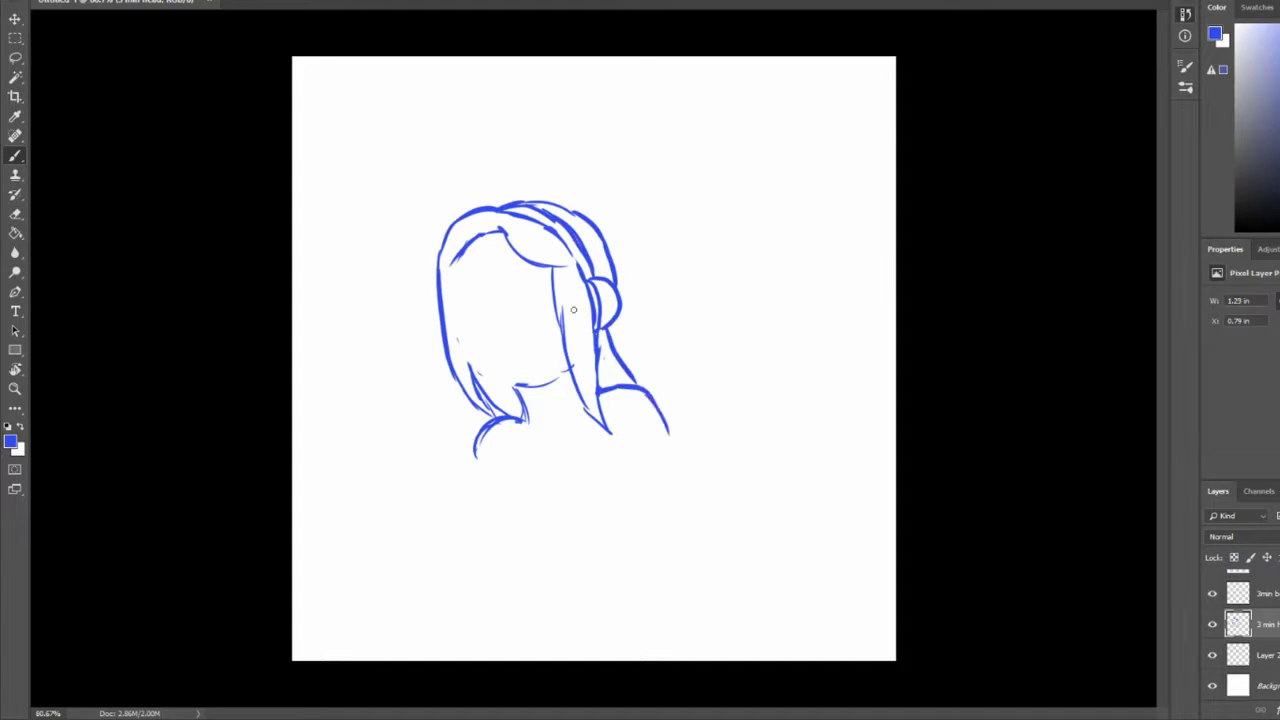
{"action": "mouse_move", "coordinate": [458, 262]}
{"action": "left_mouse_down"}
{"action": "mouse_move", "coordinate": [480, 362]}
{"action": "mouse_move", "coordinate": [531, 386]}
{"action": "left_mouse_up"}
{"action": "mouse_move", "coordinate": [518, 383]}
{"action": "left_mouse_down"}
{"action": "mouse_move", "coordinate": [572, 365]}
{"action": "mouse_move", "coordinate": [528, 432]}
{"action": "left_mouse_up"}
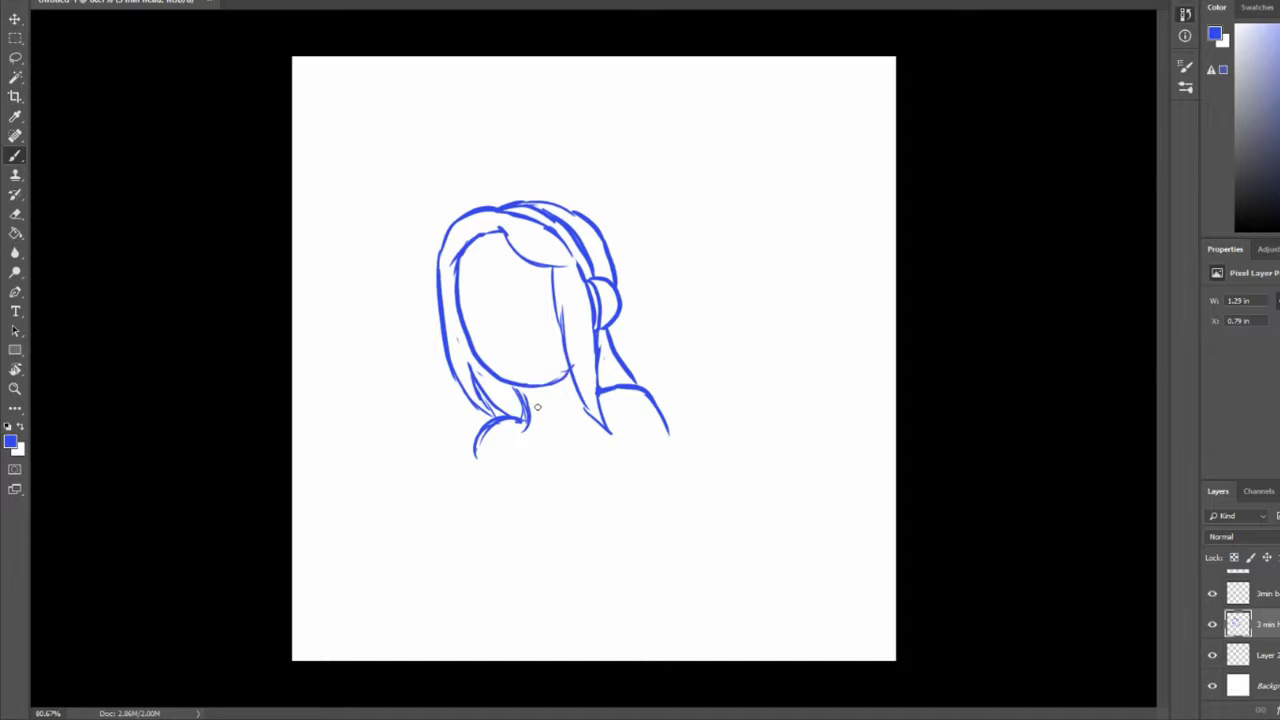
Draw a smiling mouth and nose after removing a rejected collar stroke
{"action": "mouse_move", "coordinate": [510, 414]}
{"action": "left_mouse_down"}
{"action": "mouse_move", "coordinate": [530, 440]}
{"action": "mouse_move", "coordinate": [578, 450]}
{"action": "mouse_move", "coordinate": [556, 454]}
{"action": "left_mouse_up"}
{"action": "key", "text": "ctrl+z"}
{"action": "key", "text": "ctrl+z"}
{"action": "key", "text": "ctrl+z"}
{"action": "mouse_move", "coordinate": [498, 362]}
{"action": "left_mouse_down"}
{"action": "mouse_move", "coordinate": [552, 338]}
{"action": "mouse_move", "coordinate": [531, 350]}
{"action": "mouse_move", "coordinate": [544, 364]}
{"action": "left_mouse_up"}
{"action": "left_click_drag", "start_coordinate": [503, 302], "coordinate": [505, 325]}
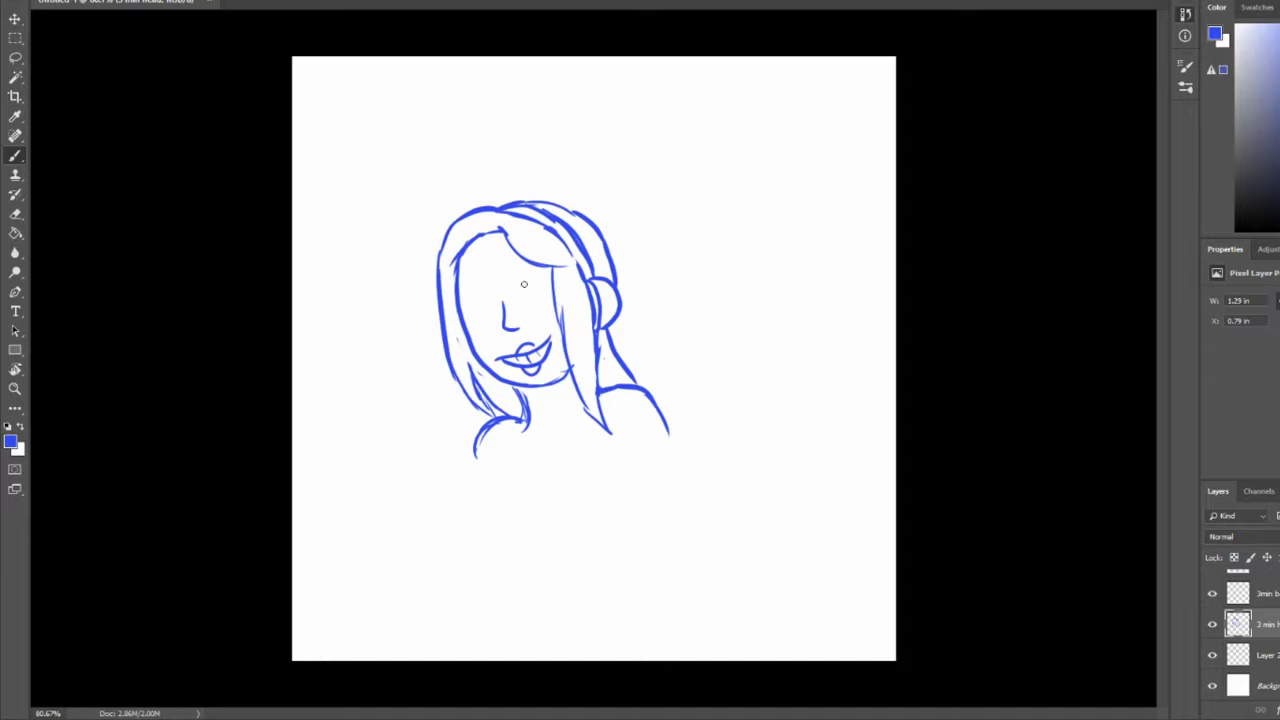
Draw both eyes, cheek blush marks and the curved neckline below the chin
{"action": "left_click_drag", "start_coordinate": [544, 274], "coordinate": [530, 302]}
{"action": "key", "text": "ctrl+z"}
{"action": "key", "text": "ctrl+z"}
{"action": "key", "text": "ctrl+z"}
{"action": "left_click_drag", "start_coordinate": [521, 288], "coordinate": [537, 301]}
{"action": "mouse_move", "coordinate": [479, 293]}
{"action": "left_mouse_down"}
{"action": "mouse_move", "coordinate": [482, 316]}
{"action": "mouse_move", "coordinate": [463, 302]}
{"action": "mouse_move", "coordinate": [536, 265]}
{"action": "left_mouse_up"}
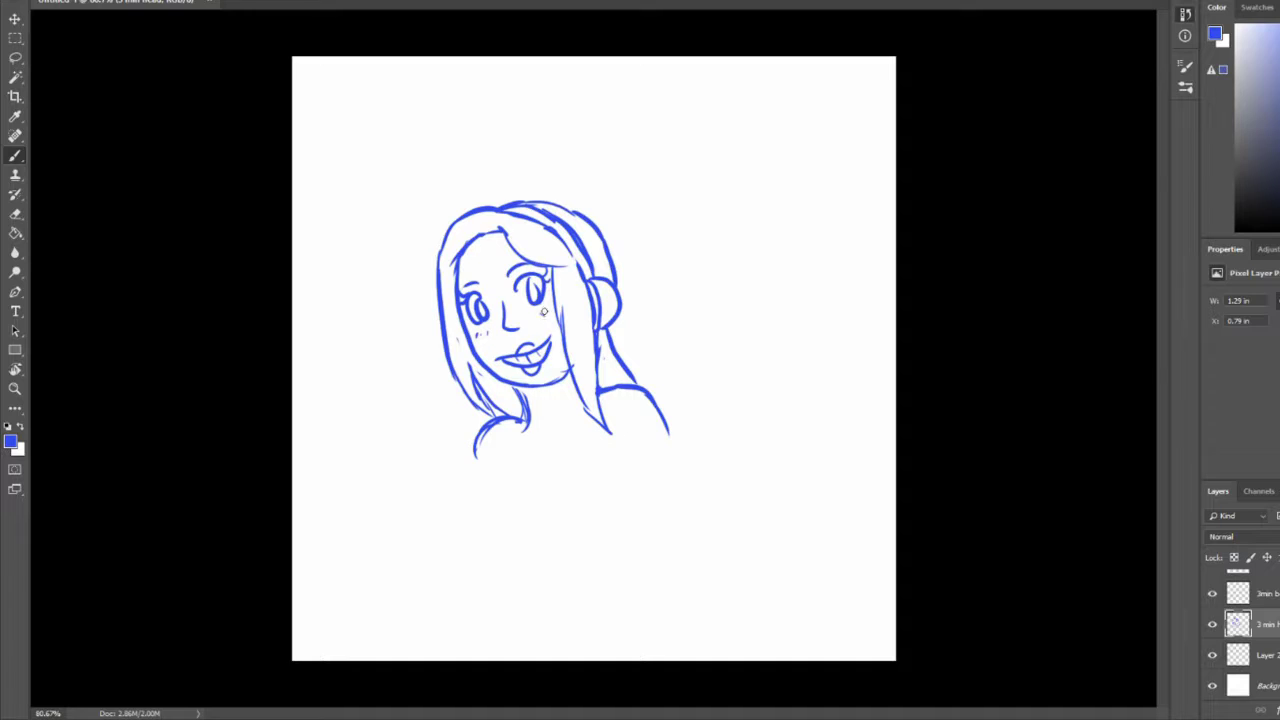
{"action": "left_click_drag", "start_coordinate": [544, 312], "coordinate": [549, 306]}
{"action": "mouse_move", "coordinate": [520, 418]}
{"action": "left_mouse_down"}
{"action": "mouse_move", "coordinate": [528, 450]}
{"action": "mouse_move", "coordinate": [582, 456]}
{"action": "left_mouse_up"}
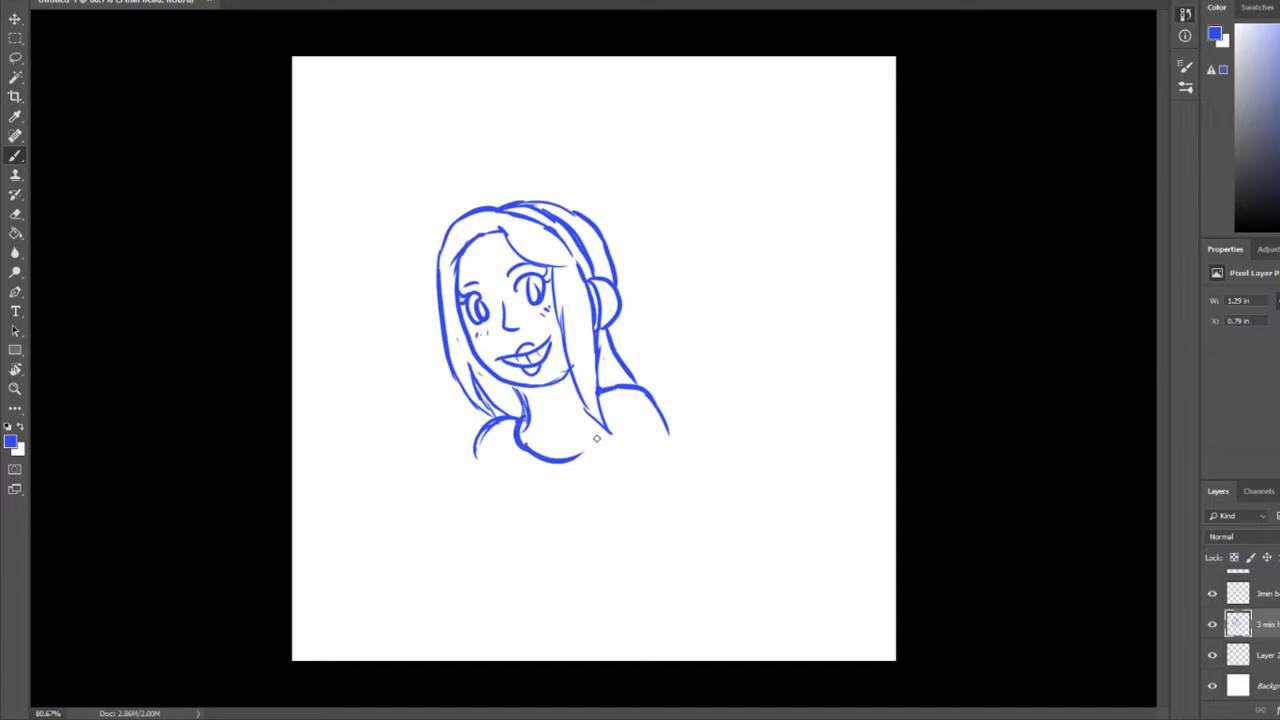
{"action": "mouse_move", "coordinate": [601, 394]}
{"action": "left_mouse_down"}
{"action": "mouse_move", "coordinate": [606, 426]}
{"action": "mouse_move", "coordinate": [576, 456]}
{"action": "left_mouse_up"}
Add a black ink layer and fade the blue sketch to 50% as a guide
{"action": "key", "text": "ctrl+shift+alt+n"}
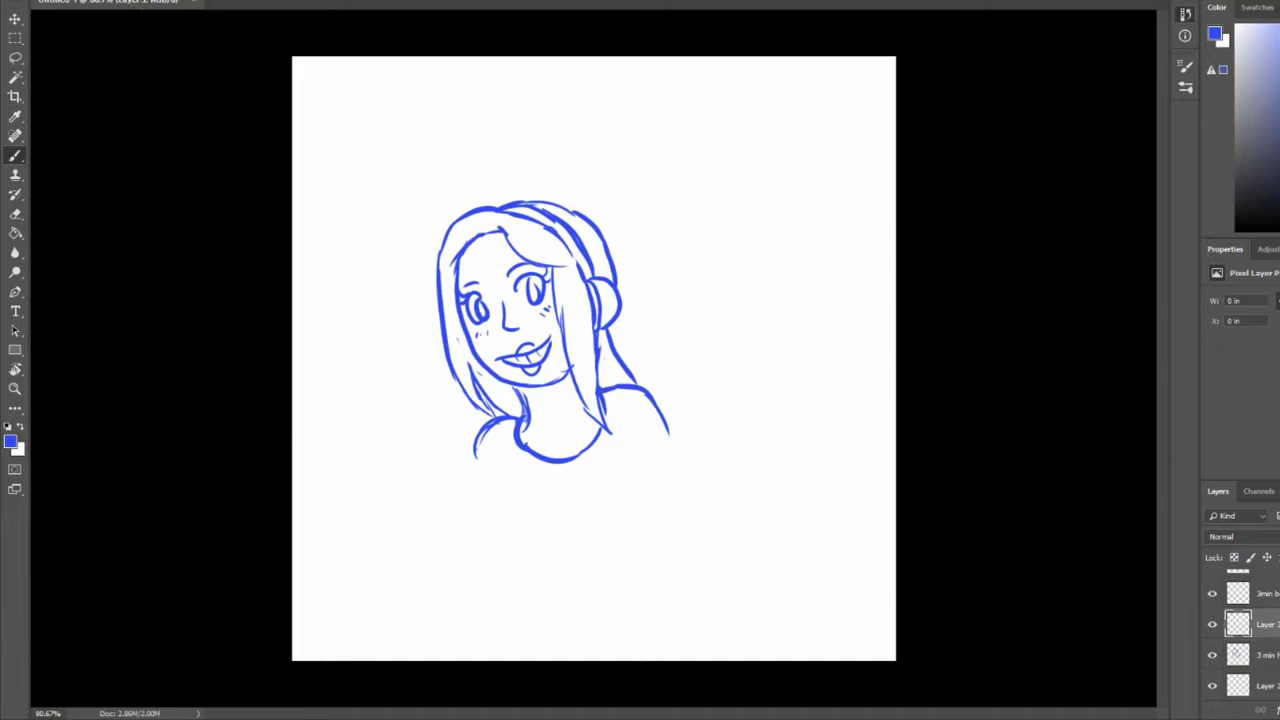
{"action": "key", "text": "d"}
{"action": "key", "text": "alt+bracketleft"}
{"action": "key", "text": "5"}
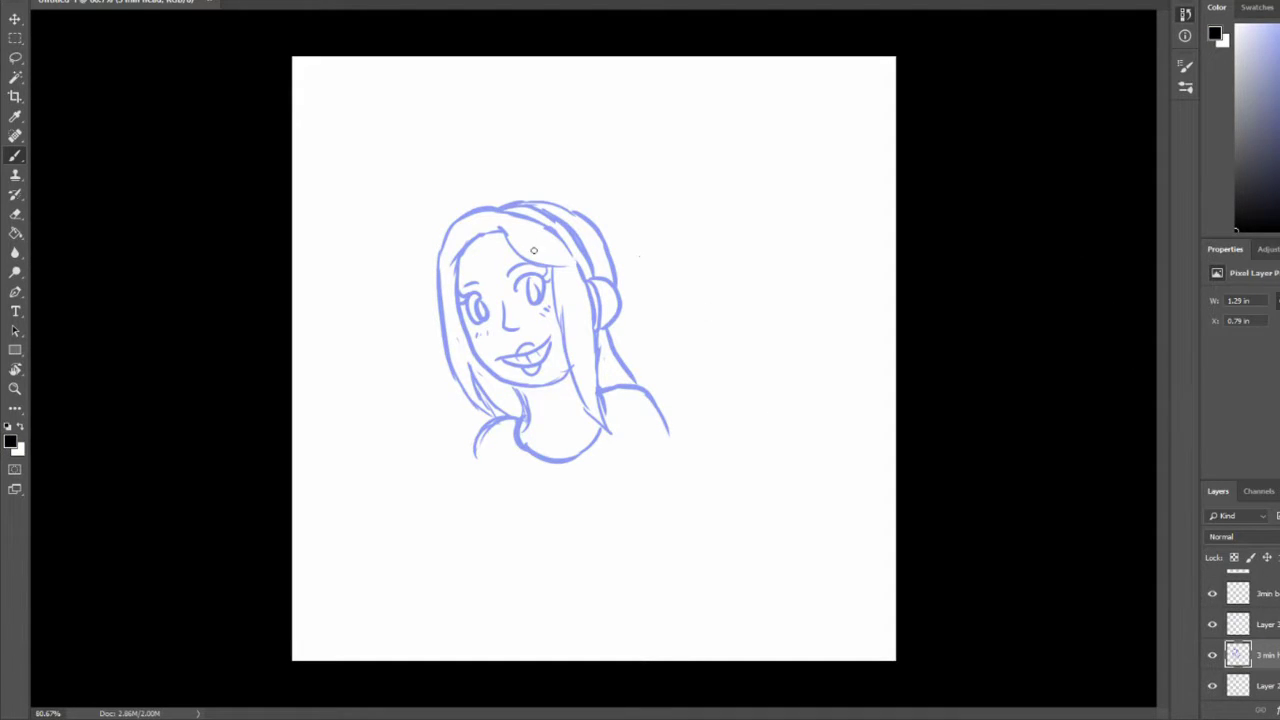
{"action": "mouse_move", "coordinate": [552, 268]}
{"action": "left_mouse_down"}
{"action": "mouse_move", "coordinate": [566, 352]}
{"action": "mouse_move", "coordinate": [564, 305]}
{"action": "left_mouse_up"}
{"action": "key", "text": "ctrl+z"}
{"action": "left_click", "coordinate": [1250, 624]}
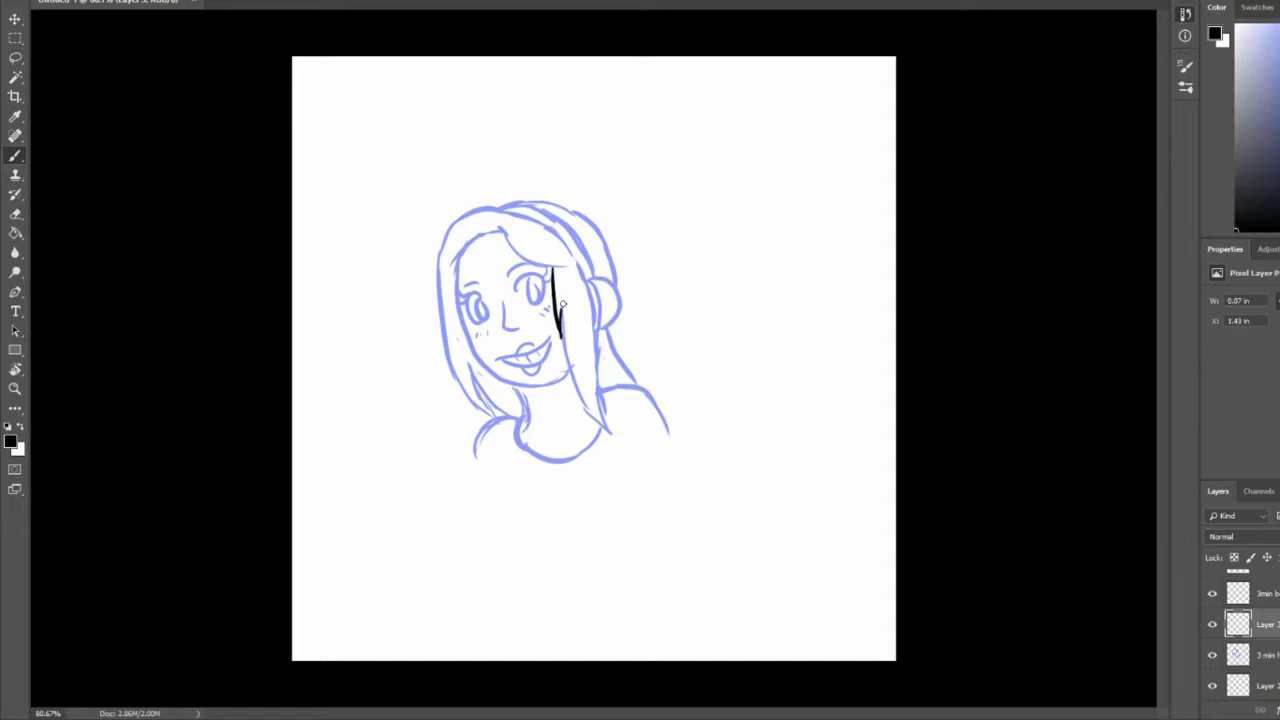
Ink the face outline, both hair outlines, the earphone and the right shoulder
{"action": "mouse_move", "coordinate": [553, 273]}
{"action": "left_mouse_down"}
{"action": "mouse_move", "coordinate": [608, 434]}
{"action": "mouse_move", "coordinate": [588, 296]}
{"action": "mouse_move", "coordinate": [566, 245]}
{"action": "mouse_move", "coordinate": [573, 259]}
{"action": "left_mouse_up"}
{"action": "mouse_move", "coordinate": [504, 231]}
{"action": "left_mouse_down"}
{"action": "mouse_move", "coordinate": [457, 262]}
{"action": "mouse_move", "coordinate": [492, 380]}
{"action": "mouse_move", "coordinate": [561, 371]}
{"action": "mouse_move", "coordinate": [521, 428]}
{"action": "mouse_move", "coordinate": [475, 456]}
{"action": "left_mouse_up"}
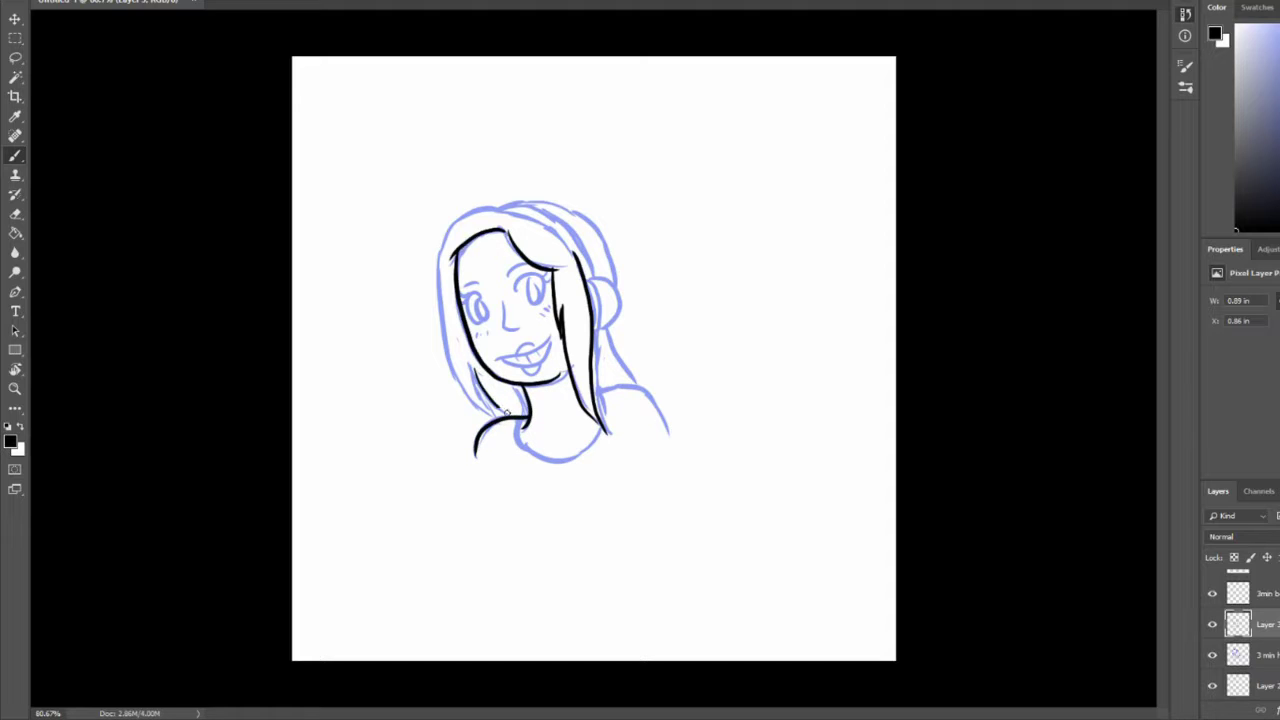
{"action": "left_click_drag", "start_coordinate": [498, 210], "coordinate": [500, 418]}
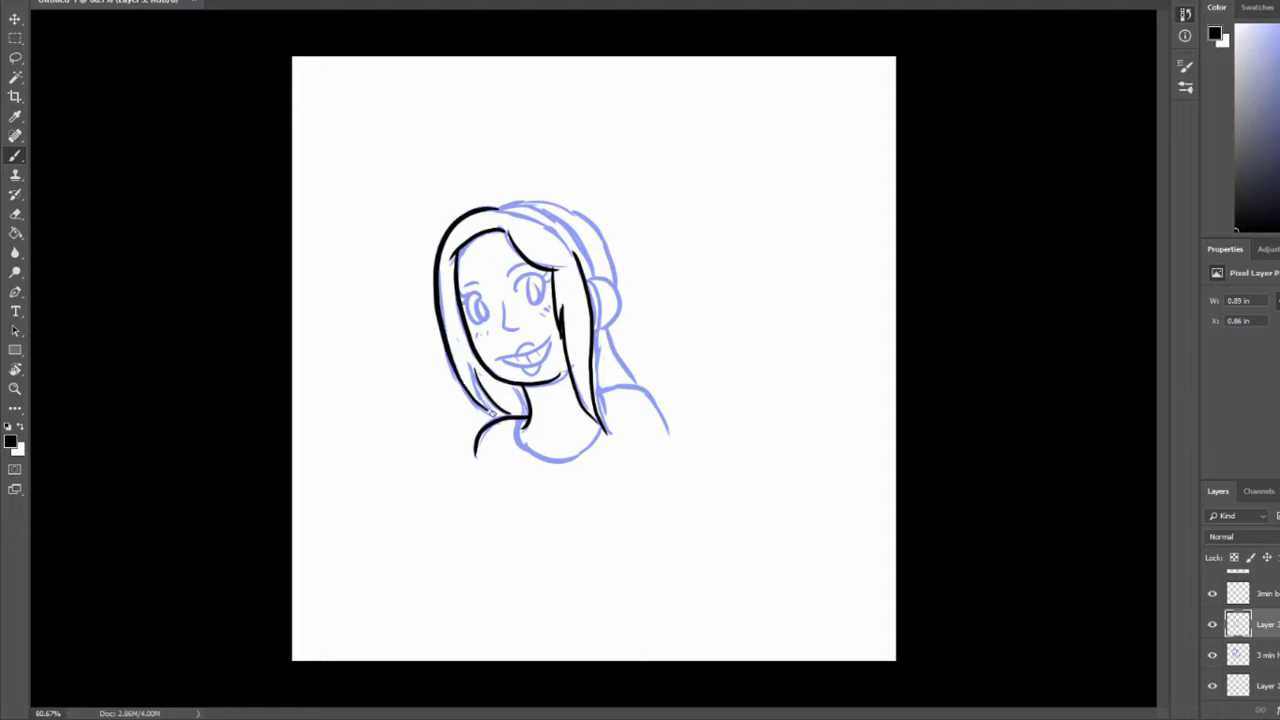
{"action": "left_click_drag", "start_coordinate": [590, 288], "coordinate": [597, 330]}
{"action": "left_click_drag", "start_coordinate": [587, 279], "coordinate": [601, 326]}
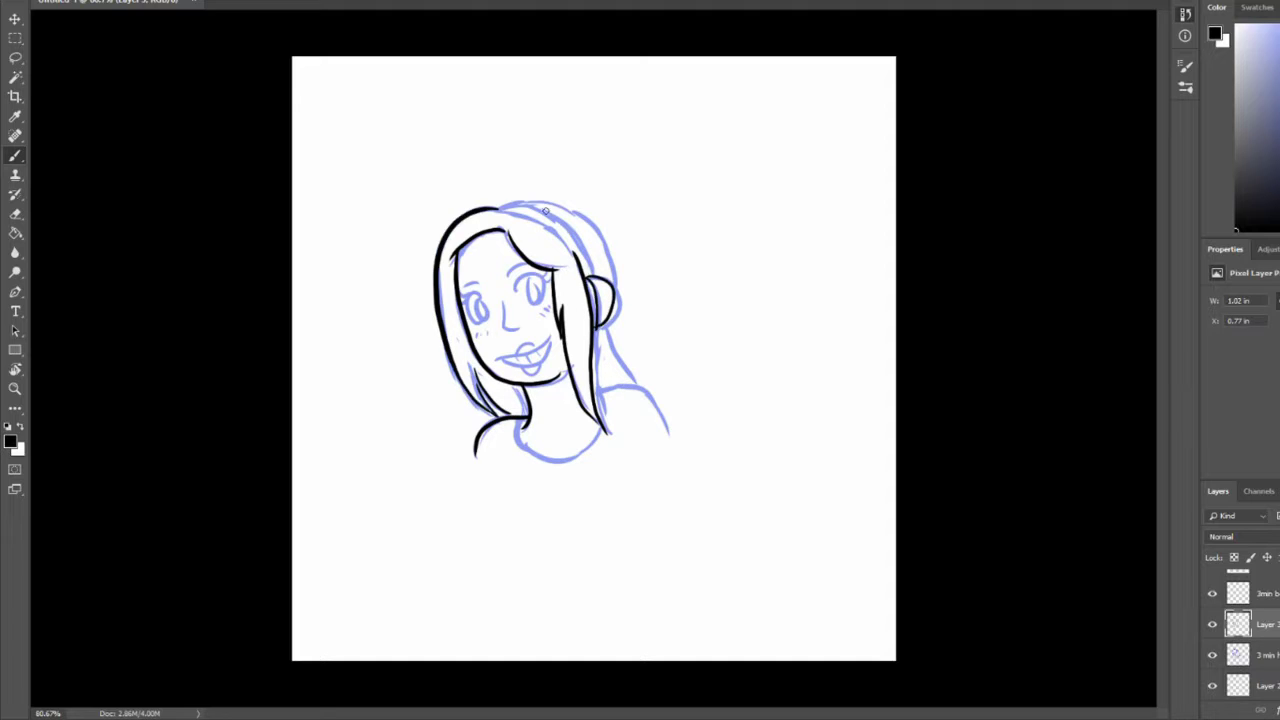
{"action": "mouse_move", "coordinate": [496, 207]}
{"action": "left_mouse_down"}
{"action": "mouse_move", "coordinate": [572, 236]}
{"action": "mouse_move", "coordinate": [588, 278]}
{"action": "left_mouse_up"}
{"action": "left_click_drag", "start_coordinate": [505, 206], "coordinate": [538, 196]}
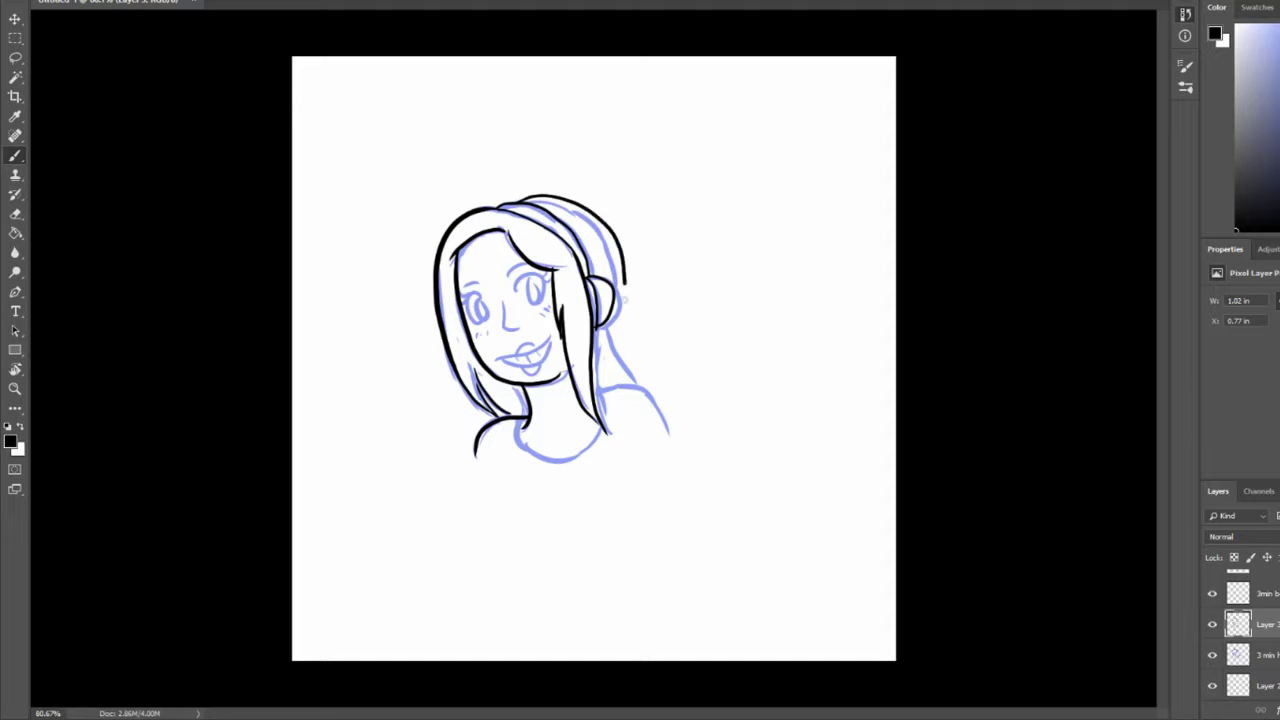
{"action": "mouse_move", "coordinate": [624, 284]}
{"action": "left_mouse_down"}
{"action": "mouse_move", "coordinate": [630, 386]}
{"action": "mouse_move", "coordinate": [668, 448]}
{"action": "left_mouse_up"}
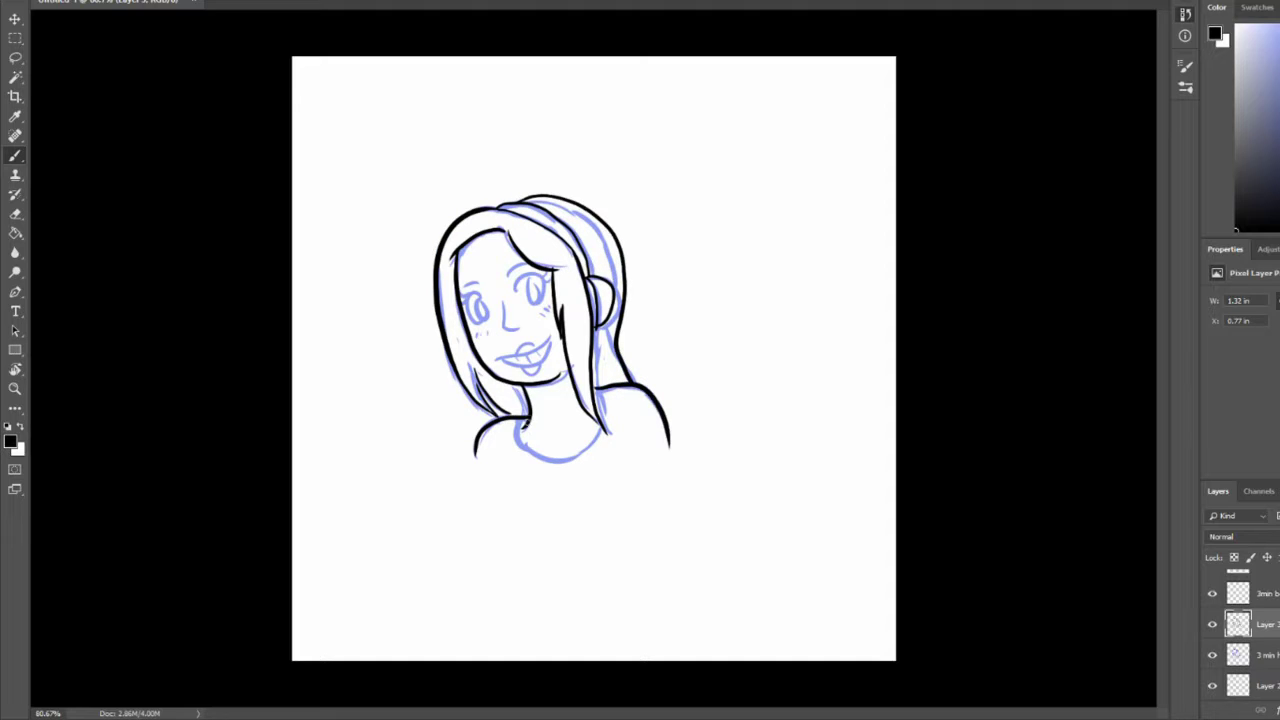
Ink the neck, nose, right eye and cheek blush, then hide the blue sketch layer
{"action": "mouse_move", "coordinate": [527, 416]}
{"action": "left_mouse_down"}
{"action": "mouse_move", "coordinate": [524, 455]}
{"action": "mouse_move", "coordinate": [596, 420]}
{"action": "left_mouse_up"}
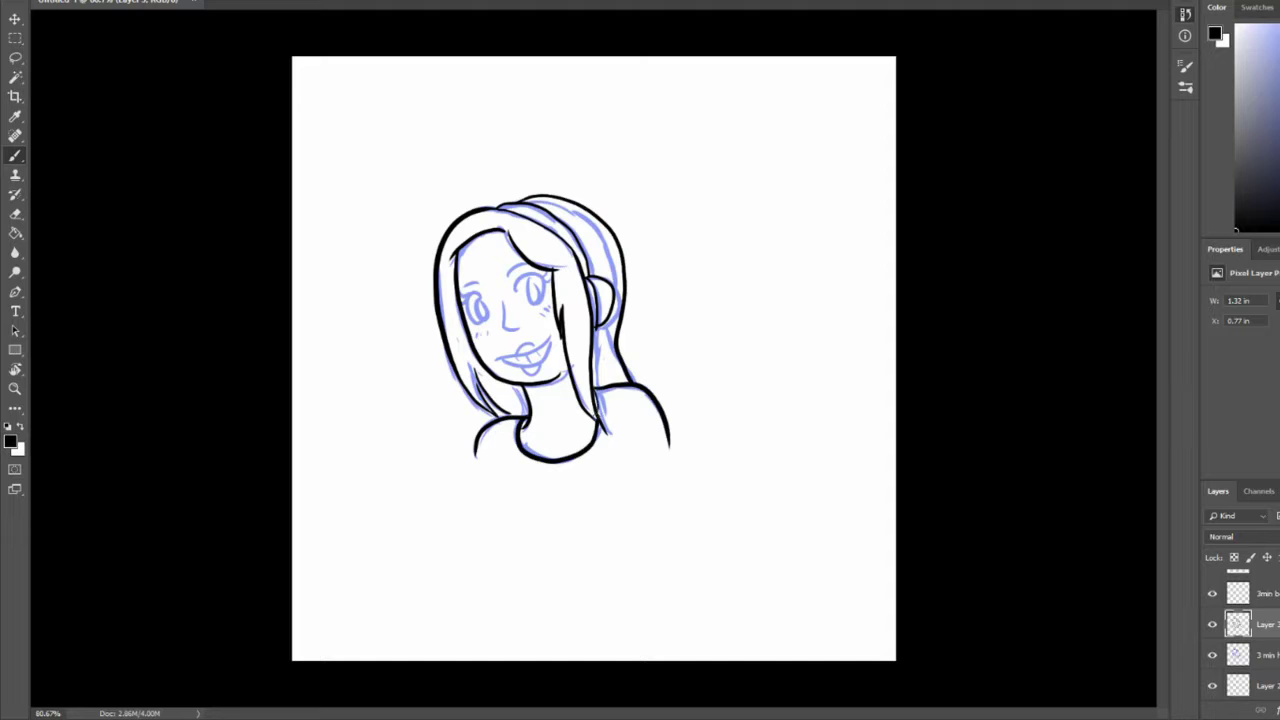
{"action": "mouse_move", "coordinate": [502, 300]}
{"action": "left_mouse_down"}
{"action": "mouse_move", "coordinate": [515, 330]}
{"action": "mouse_move", "coordinate": [501, 366]}
{"action": "mouse_move", "coordinate": [548, 338]}
{"action": "mouse_move", "coordinate": [536, 362]}
{"action": "mouse_move", "coordinate": [500, 360]}
{"action": "mouse_move", "coordinate": [538, 356]}
{"action": "left_mouse_up"}
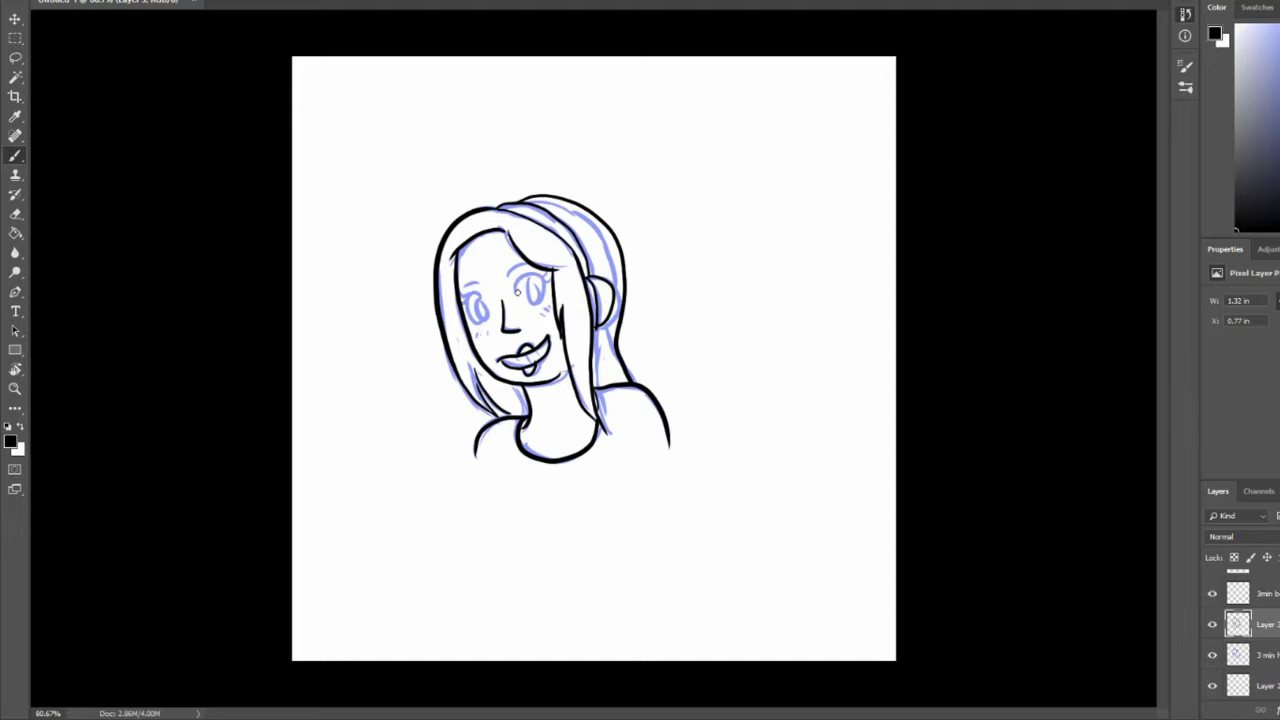
{"action": "mouse_move", "coordinate": [536, 276]}
{"action": "left_mouse_down"}
{"action": "mouse_move", "coordinate": [528, 306]}
{"action": "mouse_move", "coordinate": [542, 306]}
{"action": "mouse_move", "coordinate": [536, 296]}
{"action": "mouse_move", "coordinate": [484, 320]}
{"action": "mouse_move", "coordinate": [463, 285]}
{"action": "mouse_move", "coordinate": [461, 296]}
{"action": "mouse_move", "coordinate": [518, 272]}
{"action": "left_mouse_up"}
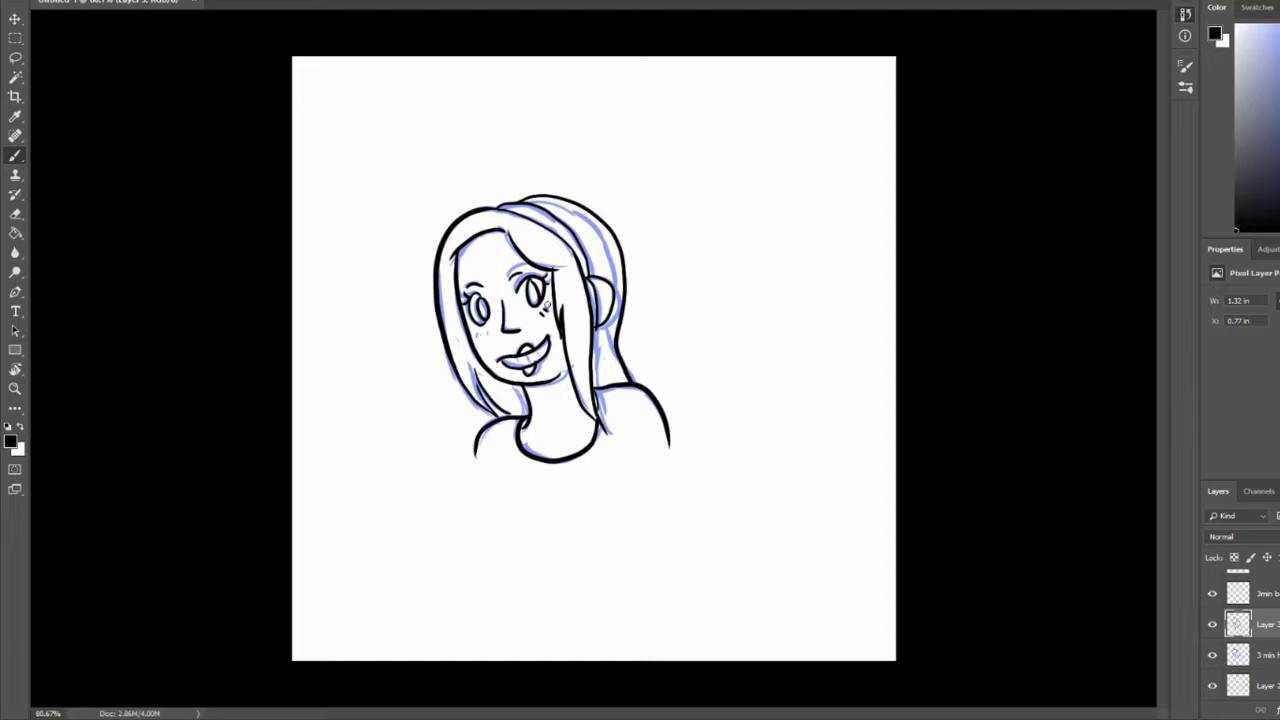
{"action": "mouse_move", "coordinate": [478, 332]}
{"action": "left_mouse_down"}
{"action": "mouse_move", "coordinate": [516, 370]}
{"action": "mouse_move", "coordinate": [542, 358]}
{"action": "left_mouse_up"}
{"action": "left_click", "coordinate": [1212, 654]}
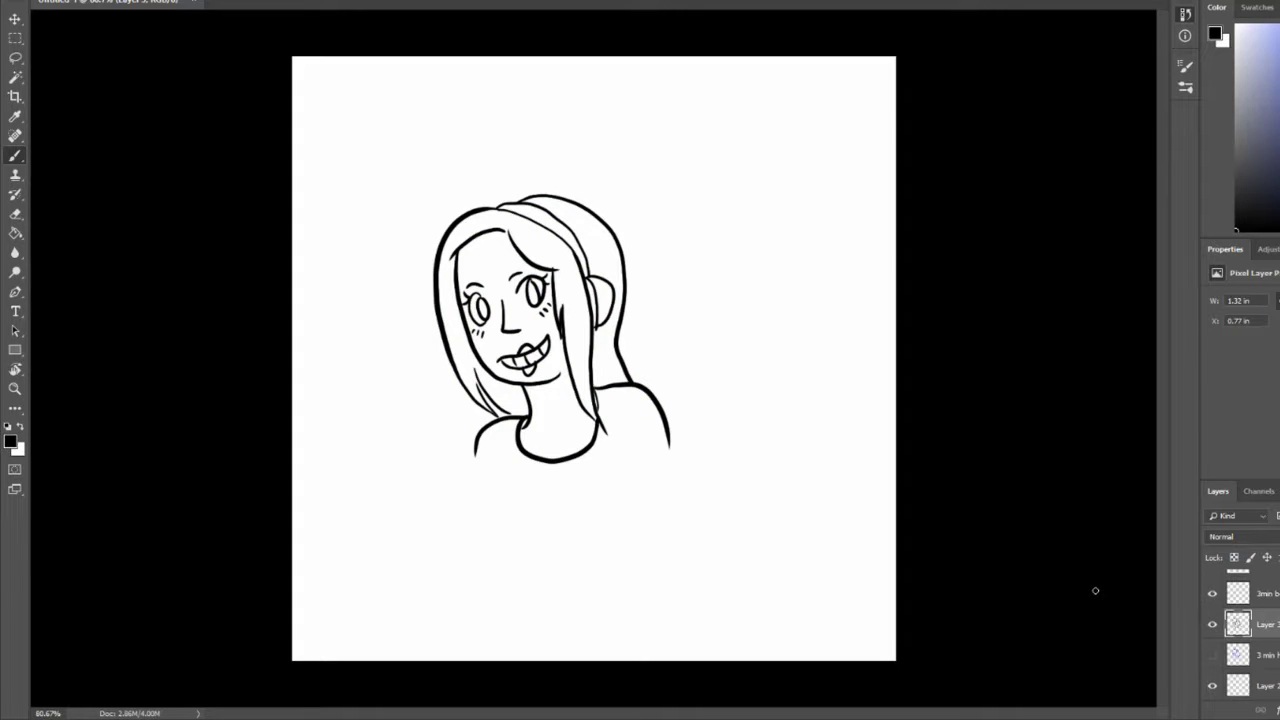
Zoom in to inspect the finished inked portrait
{"action": "scroll", "coordinate": [637, 288], "scroll_direction": "up", "scroll_amount": 1}
{"action": "scroll", "coordinate": [637, 290], "scroll_direction": "up", "scroll_amount": 2}
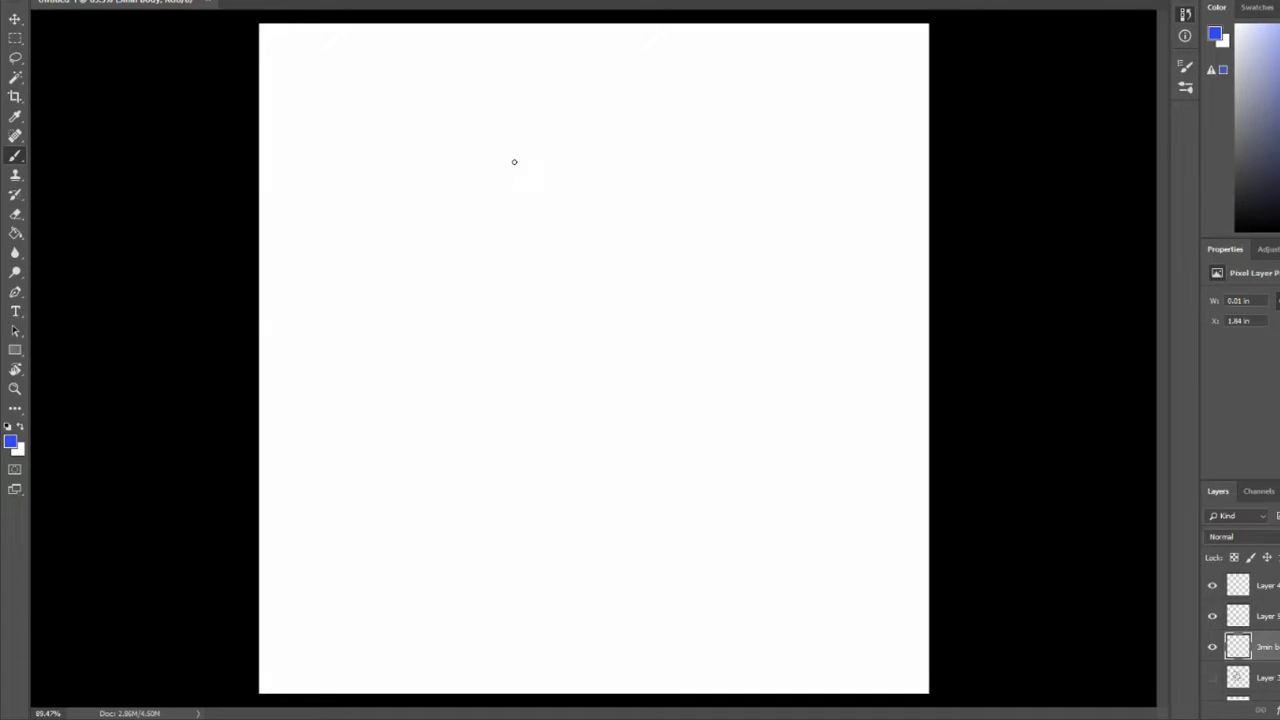
Sketch the chibi's head outline, curly bangs and neck in blue, undoing a stray hair stroke
{"action": "mouse_move", "coordinate": [512, 156]}
{"action": "left_mouse_down"}
{"action": "mouse_move", "coordinate": [538, 237]}
{"action": "mouse_move", "coordinate": [594, 222]}
{"action": "mouse_move", "coordinate": [620, 171]}
{"action": "mouse_move", "coordinate": [620, 158]}
{"action": "mouse_move", "coordinate": [546, 138]}
{"action": "mouse_move", "coordinate": [574, 131]}
{"action": "mouse_move", "coordinate": [620, 162]}
{"action": "left_mouse_up"}
{"action": "mouse_move", "coordinate": [590, 238]}
{"action": "left_mouse_down"}
{"action": "mouse_move", "coordinate": [586, 256]}
{"action": "mouse_move", "coordinate": [544, 254]}
{"action": "mouse_move", "coordinate": [552, 236]}
{"action": "left_mouse_up"}
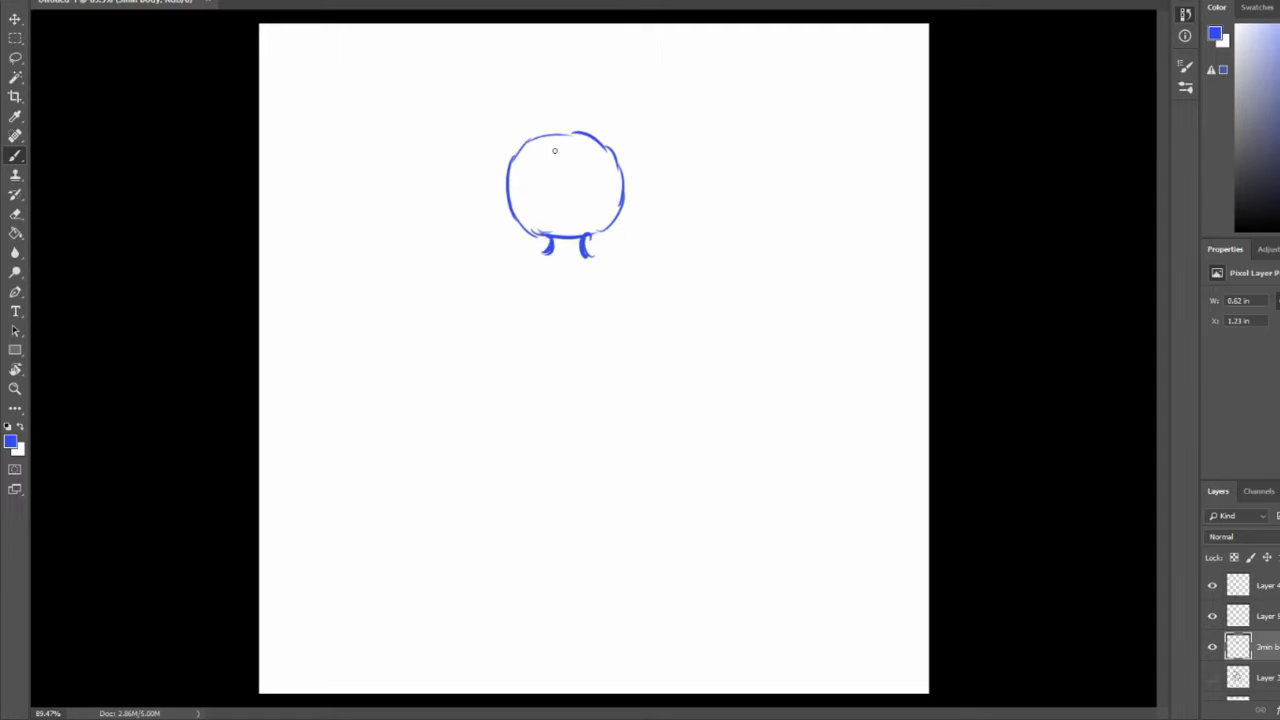
{"action": "mouse_move", "coordinate": [556, 150]}
{"action": "left_mouse_down"}
{"action": "mouse_move", "coordinate": [552, 174]}
{"action": "mouse_move", "coordinate": [518, 182]}
{"action": "mouse_move", "coordinate": [532, 171]}
{"action": "mouse_move", "coordinate": [500, 214]}
{"action": "left_mouse_up"}
{"action": "mouse_move", "coordinate": [572, 160]}
{"action": "left_mouse_down"}
{"action": "mouse_move", "coordinate": [604, 176]}
{"action": "mouse_move", "coordinate": [626, 222]}
{"action": "left_mouse_up"}
{"action": "mouse_move", "coordinate": [548, 121]}
{"action": "left_mouse_down"}
{"action": "mouse_move", "coordinate": [480, 244]}
{"action": "mouse_move", "coordinate": [530, 242]}
{"action": "left_mouse_up"}
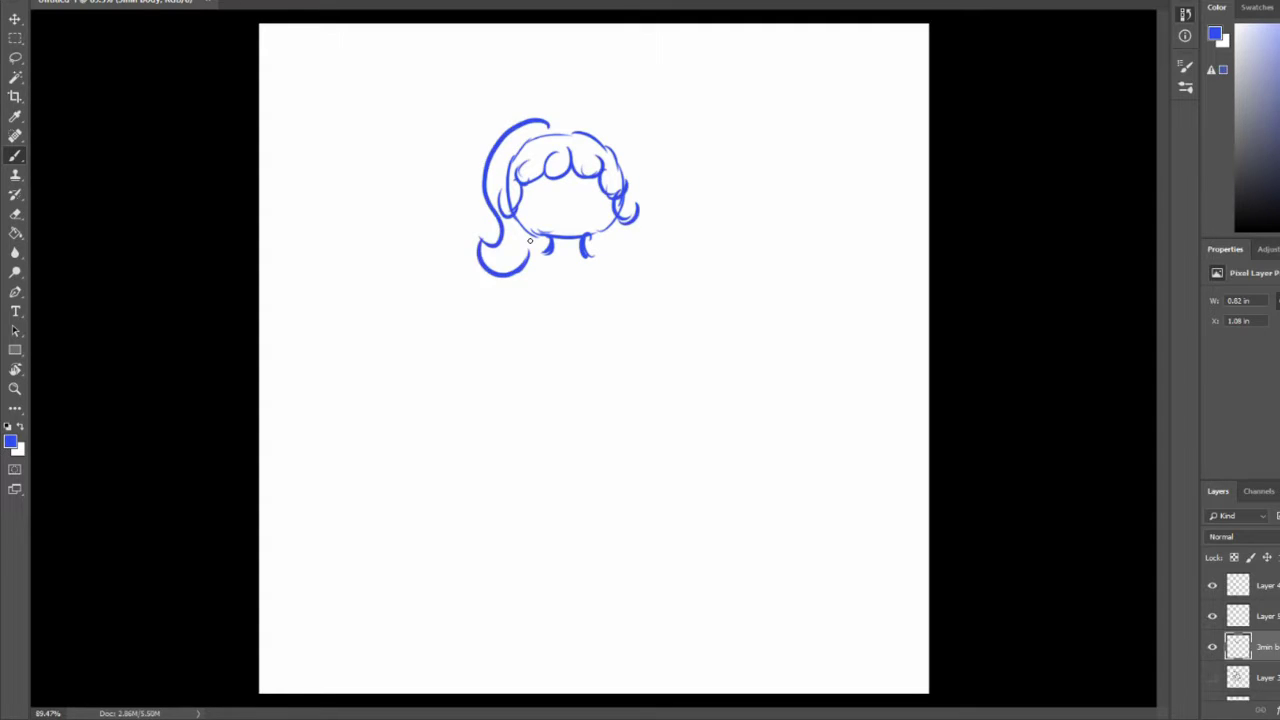
{"action": "key", "text": "ctrl+z"}
{"action": "key", "text": "ctrl+z"}
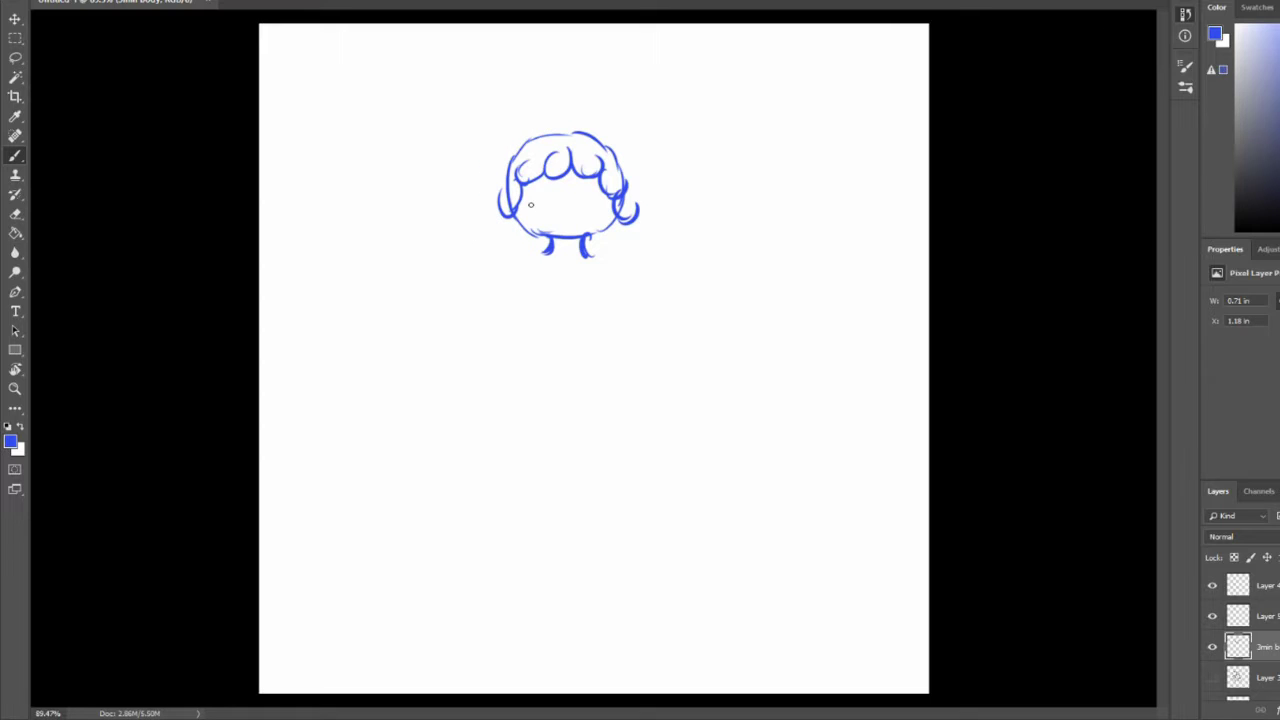
{"action": "left_click_drag", "start_coordinate": [547, 242], "coordinate": [538, 262]}
Add the smile, nose, cheek blush, lashed eyes and the rounded chest below
{"action": "mouse_move", "coordinate": [553, 218]}
{"action": "left_mouse_down"}
{"action": "mouse_move", "coordinate": [577, 219]}
{"action": "mouse_move", "coordinate": [572, 202]}
{"action": "left_mouse_up"}
{"action": "left_click_drag", "start_coordinate": [527, 208], "coordinate": [529, 212]}
{"action": "left_click_drag", "start_coordinate": [533, 207], "coordinate": [591, 210]}
{"action": "left_click_drag", "start_coordinate": [595, 205], "coordinate": [583, 192]}
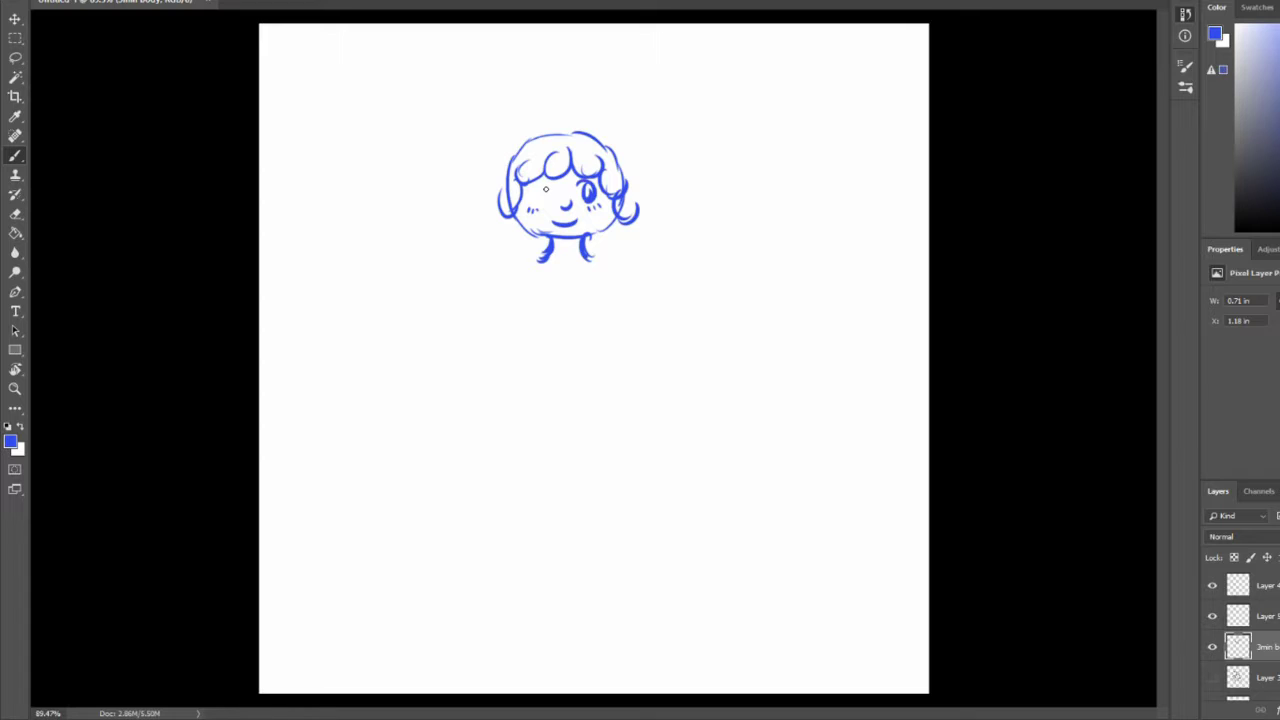
{"action": "left_click_drag", "start_coordinate": [545, 189], "coordinate": [537, 197]}
{"action": "left_click_drag", "start_coordinate": [598, 190], "coordinate": [554, 178]}
{"action": "left_click_drag", "start_coordinate": [570, 178], "coordinate": [582, 180]}
{"action": "mouse_move", "coordinate": [540, 262]}
{"action": "left_mouse_down"}
{"action": "mouse_move", "coordinate": [598, 262]}
{"action": "mouse_move", "coordinate": [616, 302]}
{"action": "left_mouse_up"}
{"action": "mouse_move", "coordinate": [522, 332]}
{"action": "left_mouse_down"}
{"action": "mouse_move", "coordinate": [578, 350]}
{"action": "mouse_move", "coordinate": [596, 338]}
{"action": "left_mouse_up"}
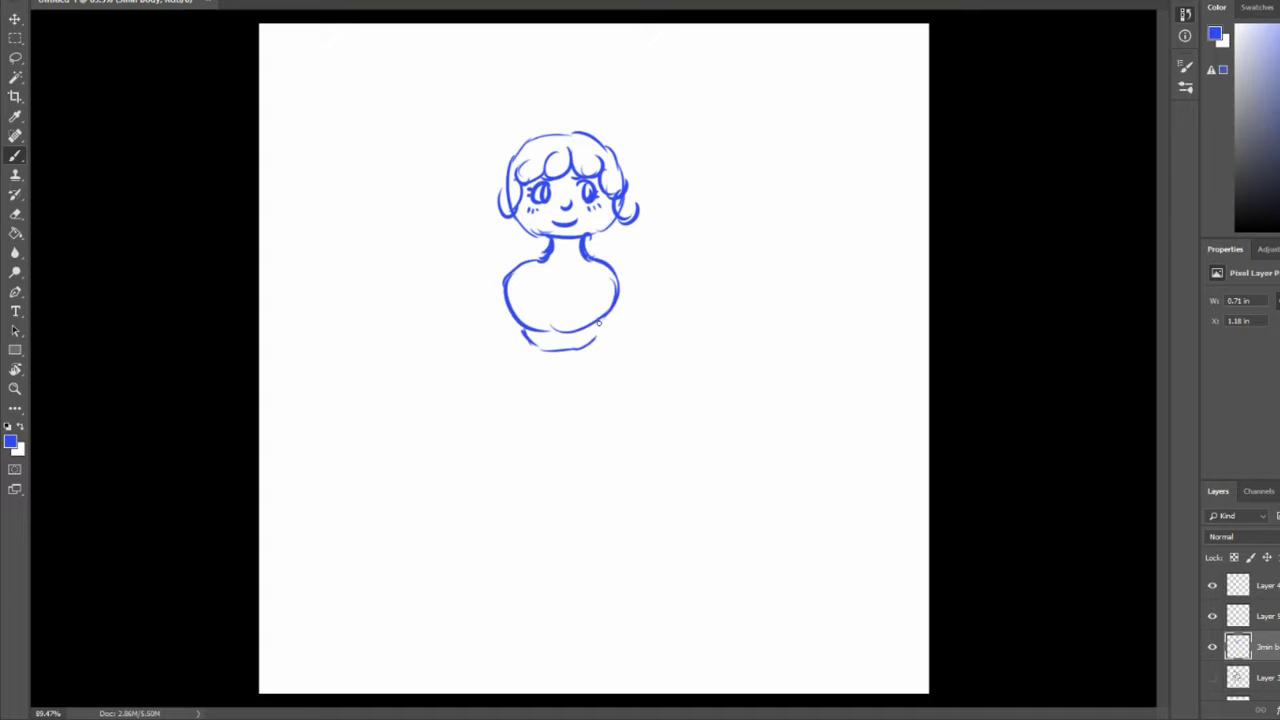
Sketch the hips, both legs and feet
{"action": "left_click_drag", "start_coordinate": [598, 332], "coordinate": [500, 418]}
{"action": "left_click_drag", "start_coordinate": [500, 420], "coordinate": [517, 508]}
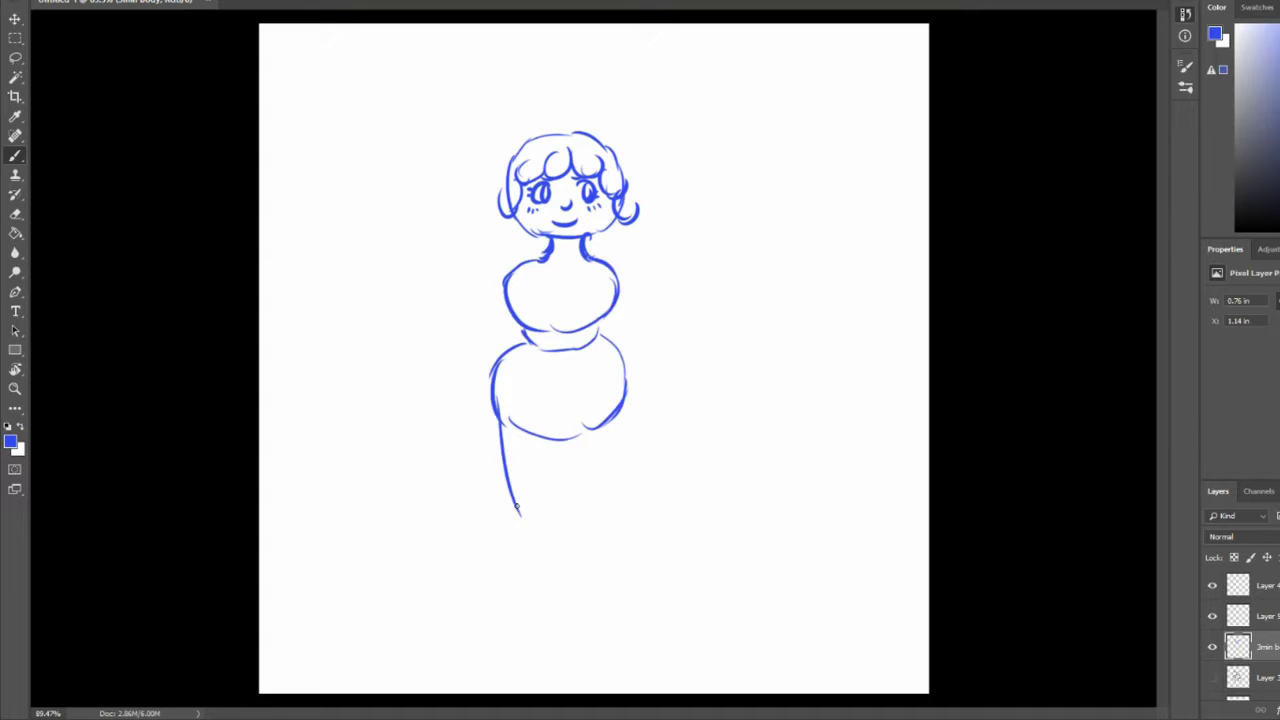
{"action": "mouse_move", "coordinate": [517, 508]}
{"action": "left_mouse_down"}
{"action": "mouse_move", "coordinate": [570, 642]}
{"action": "mouse_move", "coordinate": [575, 575]}
{"action": "left_mouse_up"}
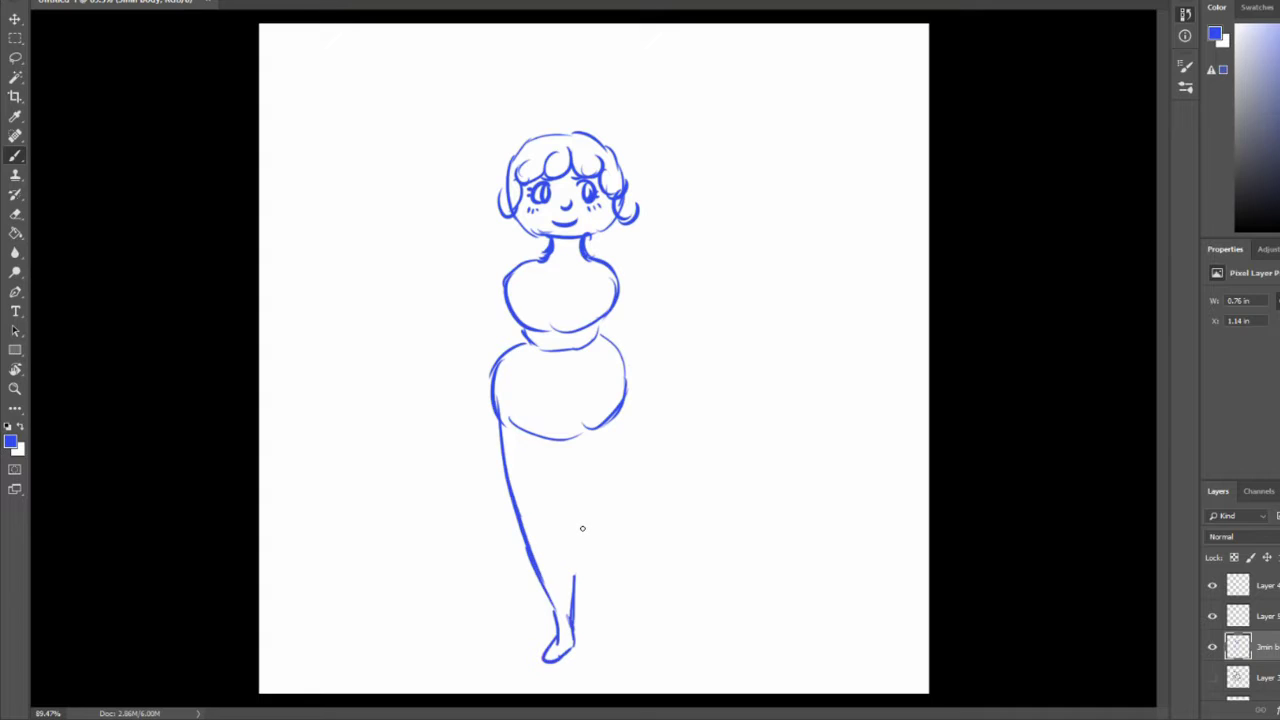
{"action": "left_click_drag", "start_coordinate": [580, 535], "coordinate": [575, 620]}
{"action": "left_click_drag", "start_coordinate": [628, 385], "coordinate": [580, 615]}
{"action": "left_click_drag", "start_coordinate": [573, 430], "coordinate": [572, 572]}
{"action": "left_click_drag", "start_coordinate": [580, 628], "coordinate": [606, 639]}
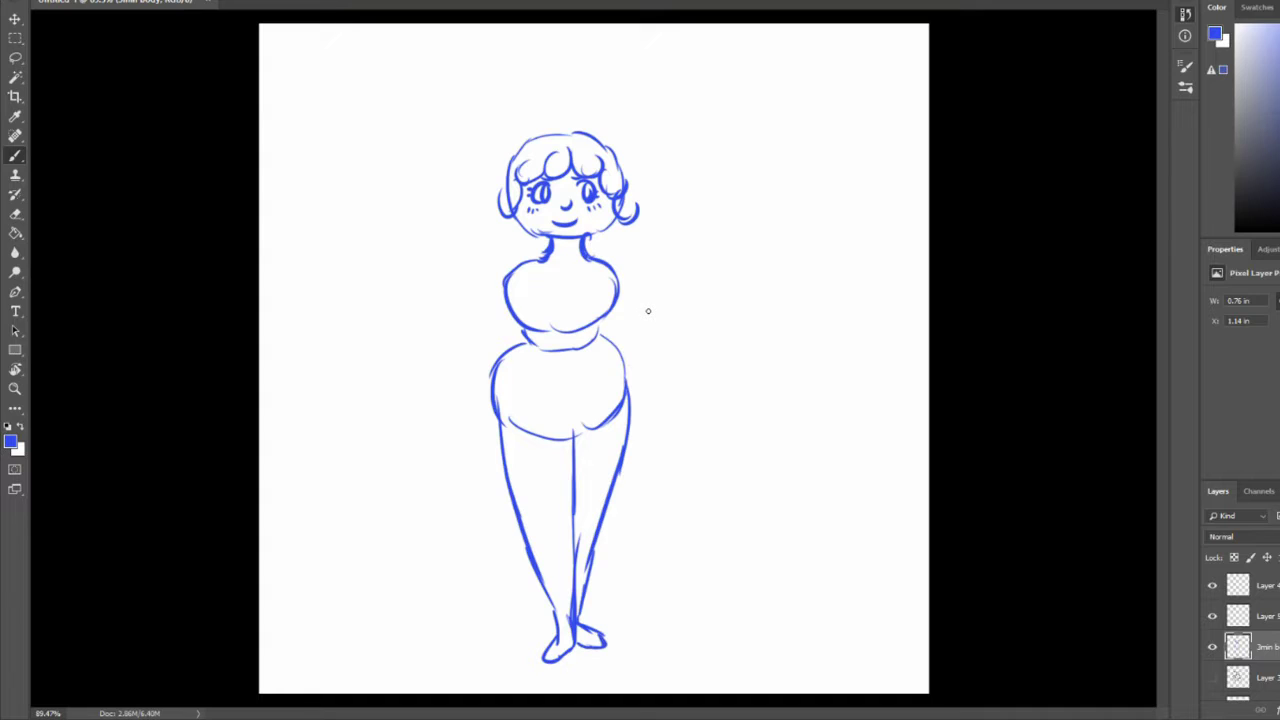
Sketch both arms bent with hands on the hips
{"action": "left_click_drag", "start_coordinate": [540, 260], "coordinate": [488, 420]}
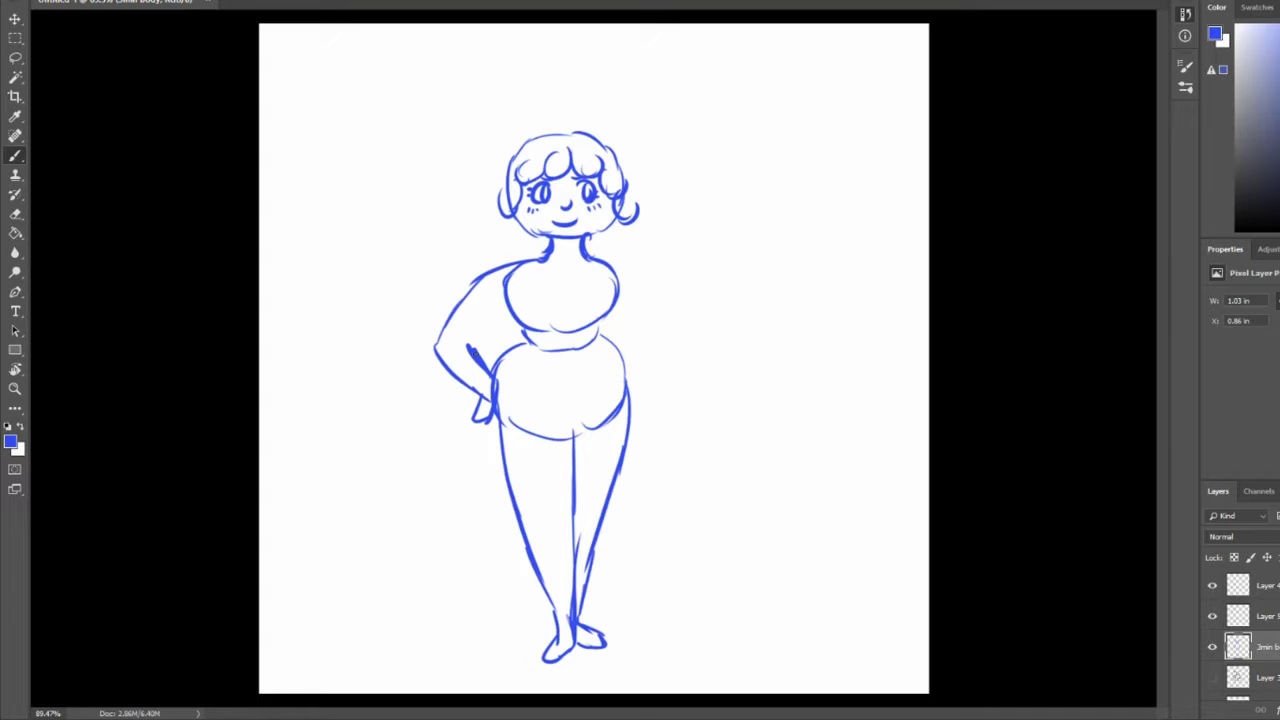
{"action": "left_click_drag", "start_coordinate": [500, 312], "coordinate": [468, 348]}
{"action": "left_click_drag", "start_coordinate": [612, 262], "coordinate": [648, 402]}
{"action": "left_click_drag", "start_coordinate": [628, 395], "coordinate": [634, 330]}
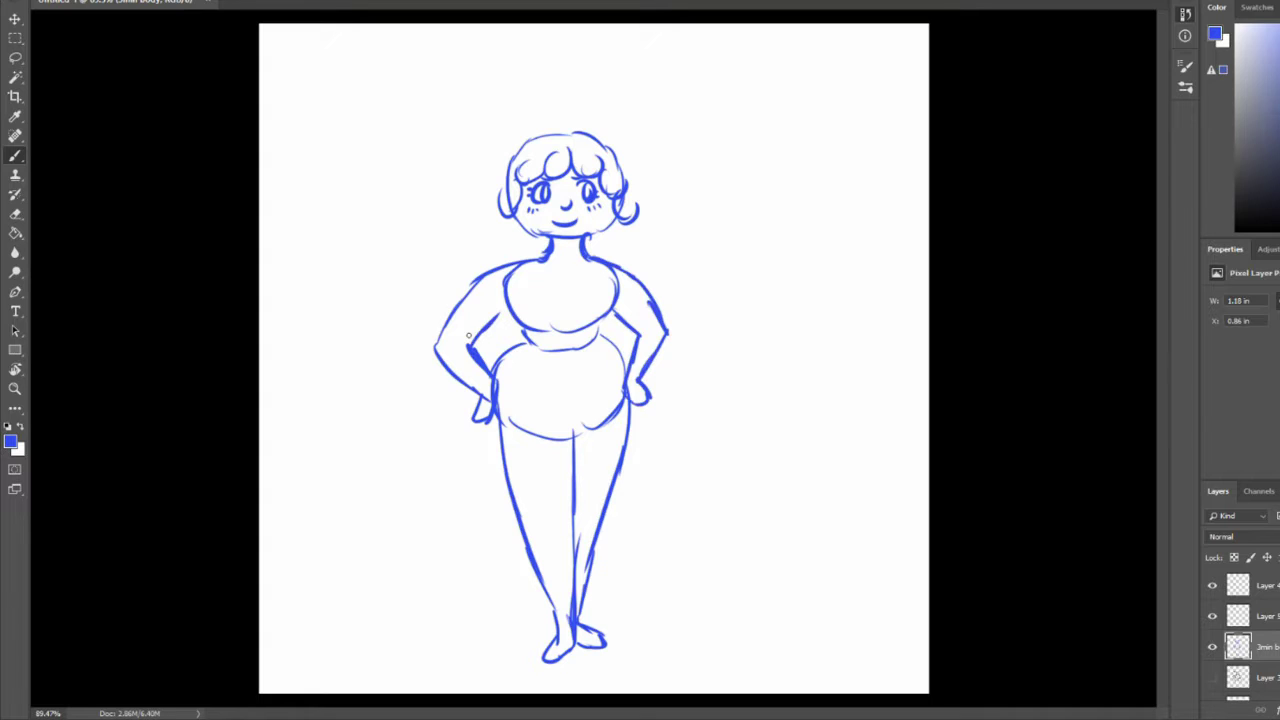
Add puffed side hair and a curled lock to the left shoulder, undoing long side strands
{"action": "left_click_drag", "start_coordinate": [513, 158], "coordinate": [506, 205]}
{"action": "left_click_drag", "start_coordinate": [620, 165], "coordinate": [628, 217]}
{"action": "left_click_drag", "start_coordinate": [500, 188], "coordinate": [482, 272]}
{"action": "left_click_drag", "start_coordinate": [636, 226], "coordinate": [640, 274]}
{"action": "key", "text": "ctrl+z"}
{"action": "key", "text": "ctrl+z"}
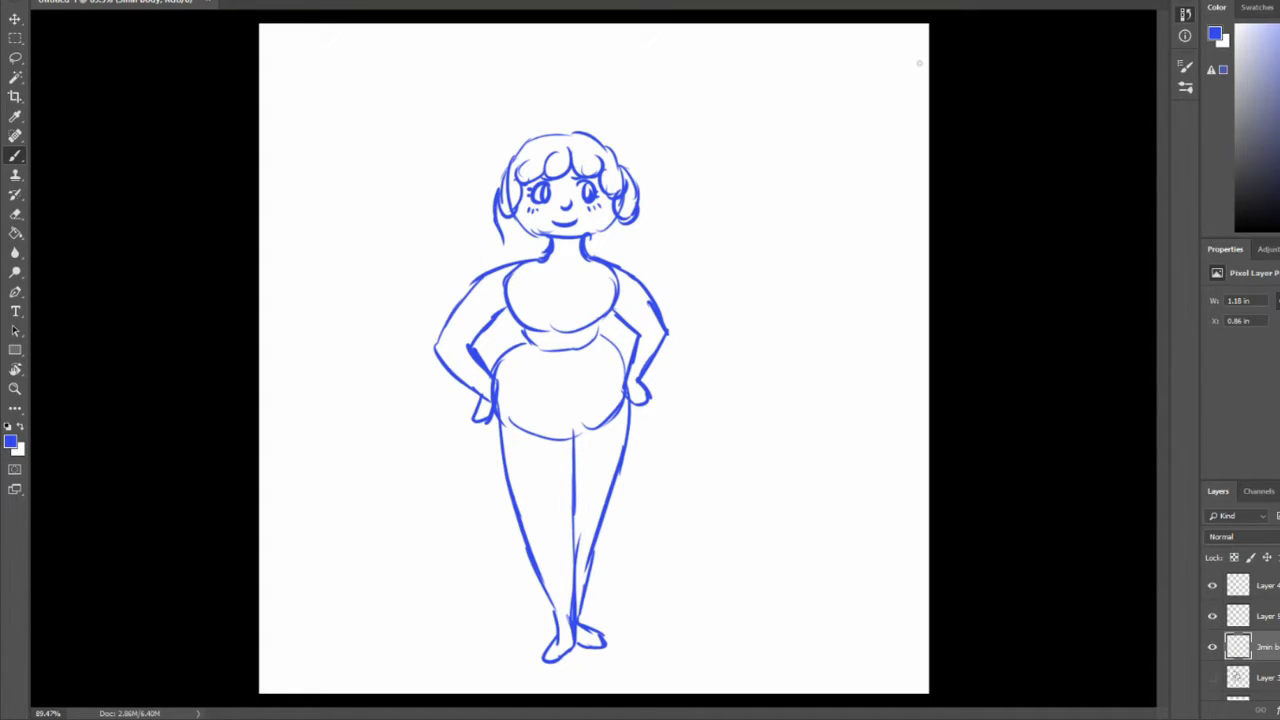
{"action": "key", "text": "ctrl+z"}
{"action": "mouse_move", "coordinate": [500, 215]}
{"action": "left_mouse_down"}
{"action": "mouse_move", "coordinate": [540, 252]}
{"action": "mouse_move", "coordinate": [602, 252]}
{"action": "left_mouse_up"}
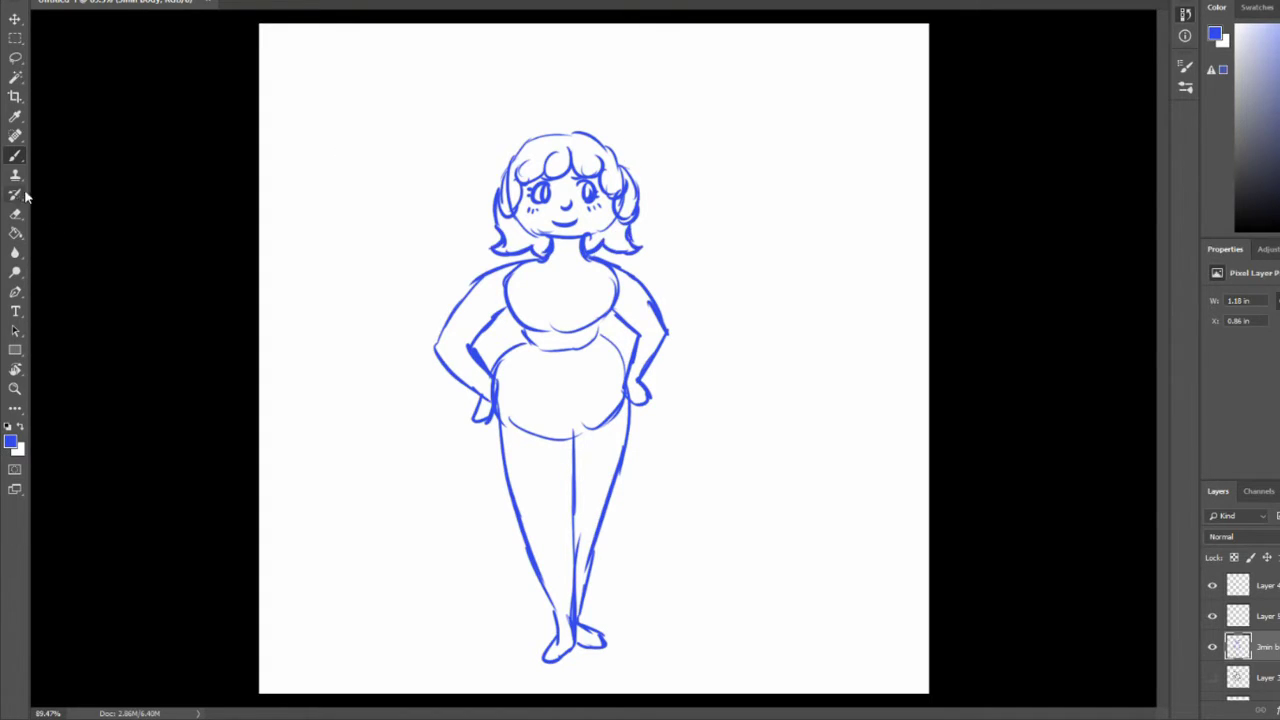
Ink the curly bangs and full hair outline in black, then fade the body sketch to 30% opacity
{"action": "key", "text": "d"}
{"action": "key", "text": "alt+bracketright"}
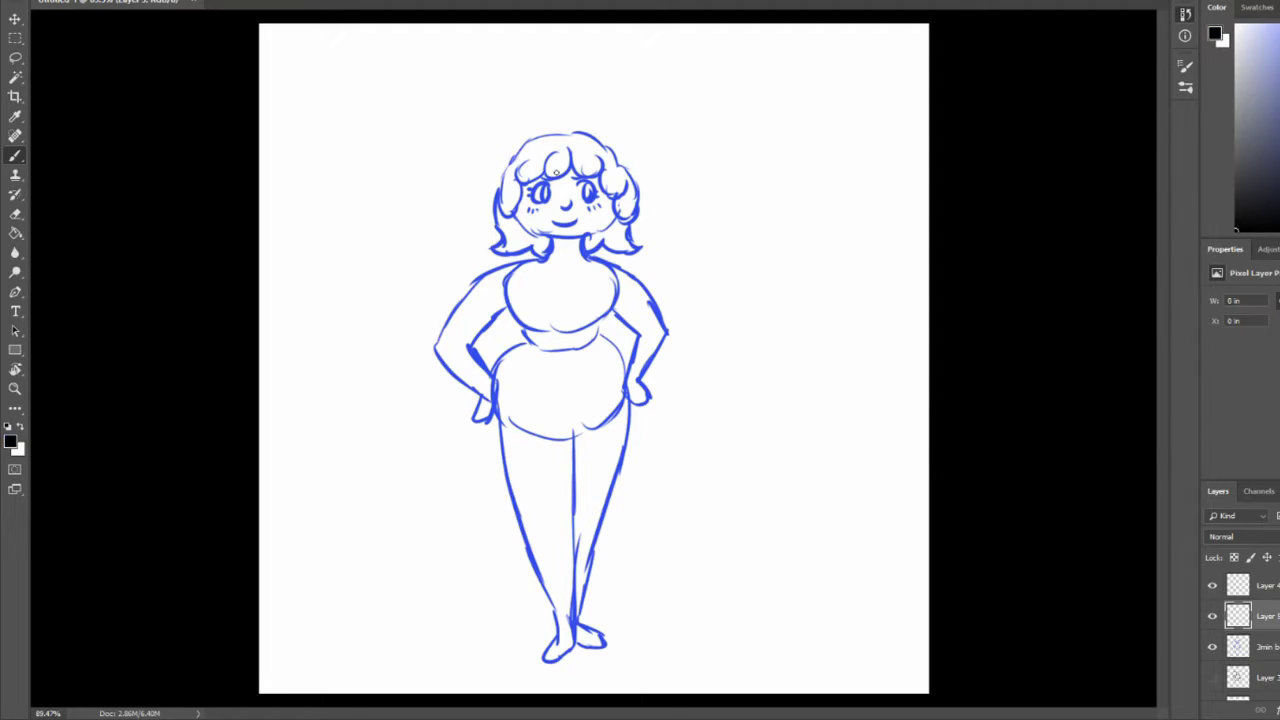
{"action": "mouse_move", "coordinate": [567, 150]}
{"action": "left_mouse_down"}
{"action": "mouse_move", "coordinate": [546, 180]}
{"action": "mouse_move", "coordinate": [518, 184]}
{"action": "mouse_move", "coordinate": [503, 217]}
{"action": "left_mouse_up"}
{"action": "left_click_drag", "start_coordinate": [572, 159], "coordinate": [634, 222]}
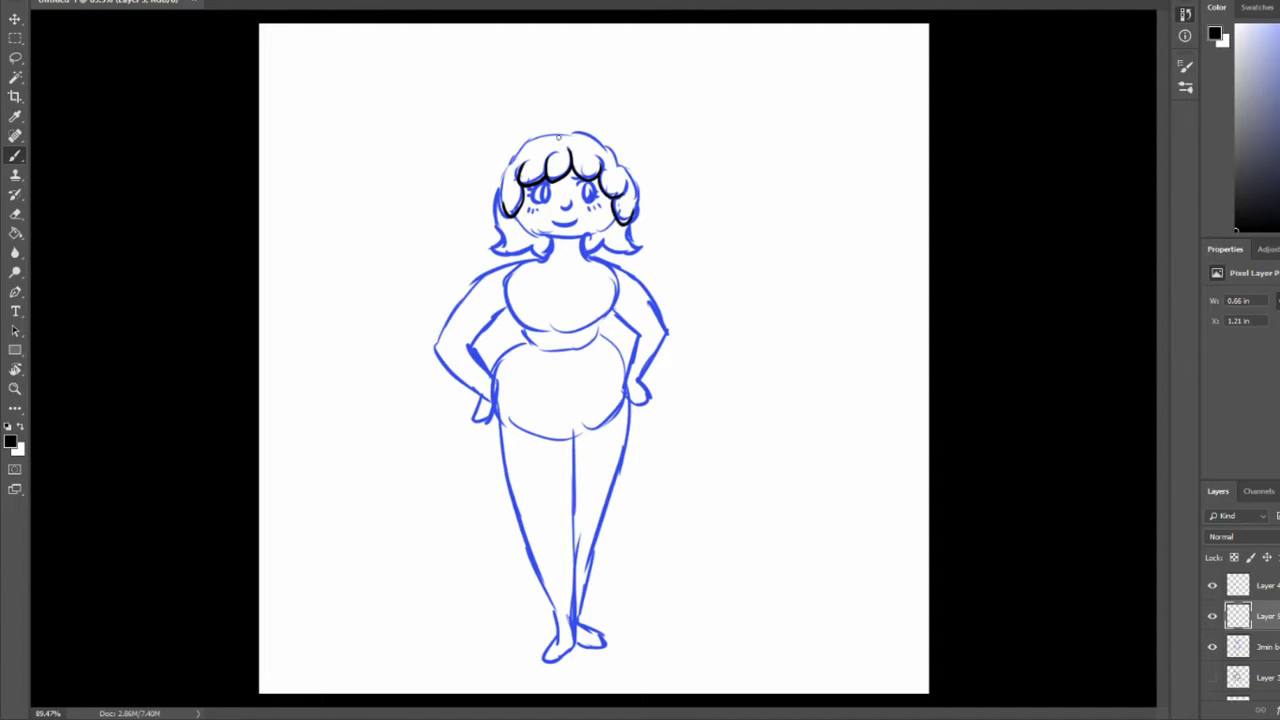
{"action": "mouse_move", "coordinate": [558, 136]}
{"action": "left_mouse_down"}
{"action": "mouse_move", "coordinate": [540, 131]}
{"action": "mouse_move", "coordinate": [502, 182]}
{"action": "mouse_move", "coordinate": [489, 242]}
{"action": "mouse_move", "coordinate": [556, 250]}
{"action": "left_mouse_up"}
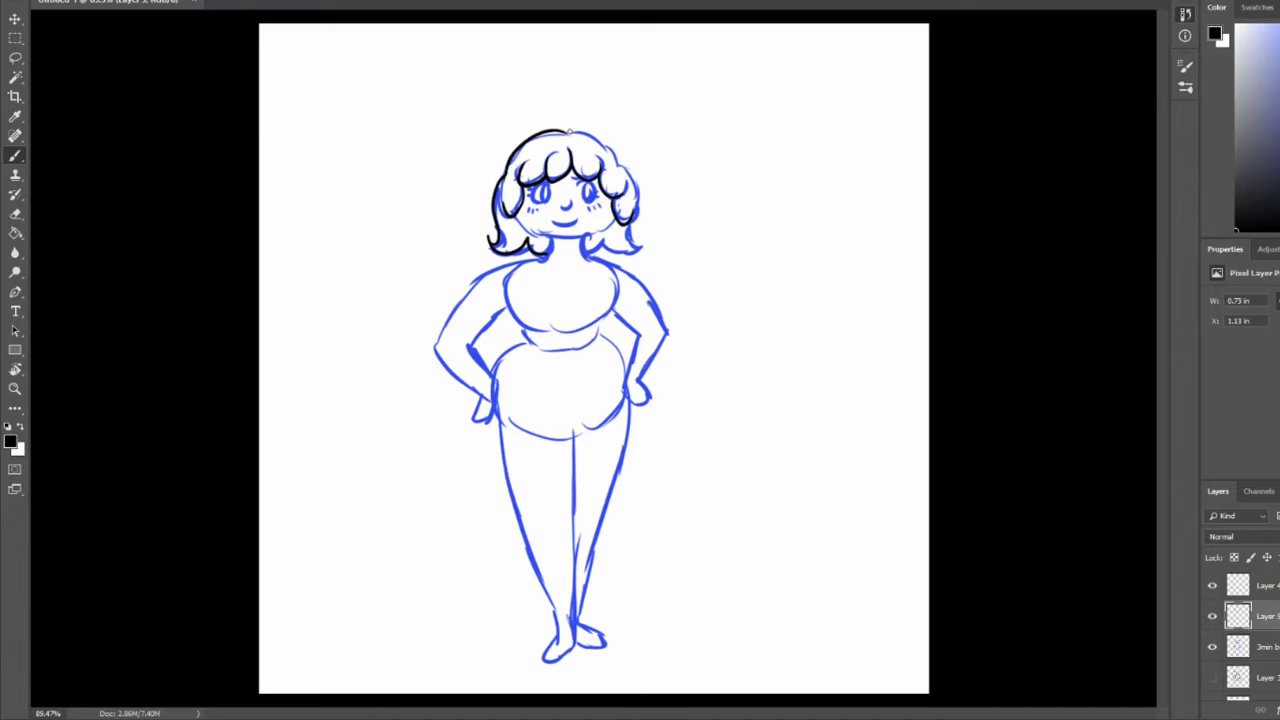
{"action": "mouse_move", "coordinate": [569, 131]}
{"action": "left_mouse_down"}
{"action": "mouse_move", "coordinate": [648, 246]}
{"action": "mouse_move", "coordinate": [604, 256]}
{"action": "mouse_move", "coordinate": [602, 244]}
{"action": "left_mouse_up"}
{"action": "key", "text": "alt+bracketleft"}
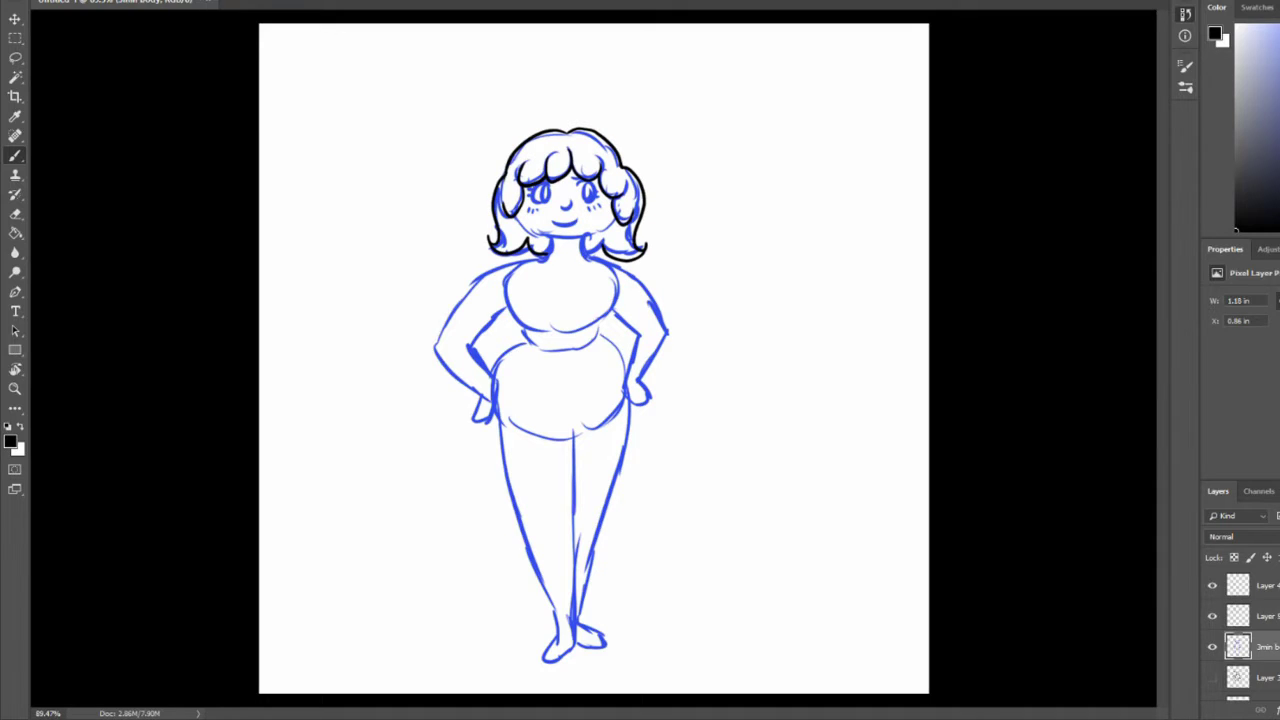
{"action": "key", "text": "3"}
{"action": "key", "text": "alt+bracketright"}
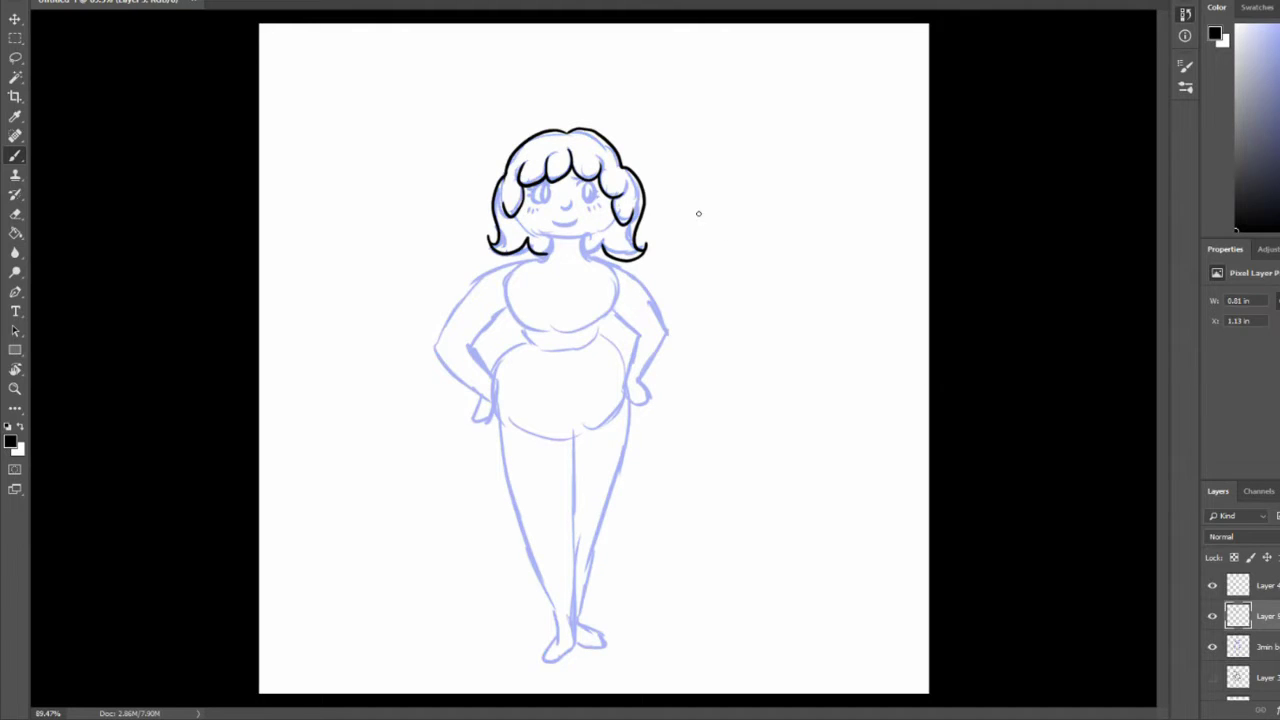
Ink the neck, V-shaped shirt neckline and left shoulder sleeve, undoing a jawline stroke
{"action": "left_click_drag", "start_coordinate": [517, 207], "coordinate": [618, 213]}
{"action": "key", "text": "ctrl+z"}
{"action": "mouse_move", "coordinate": [549, 237]}
{"action": "left_mouse_down"}
{"action": "mouse_move", "coordinate": [536, 246]}
{"action": "mouse_move", "coordinate": [597, 256]}
{"action": "left_mouse_up"}
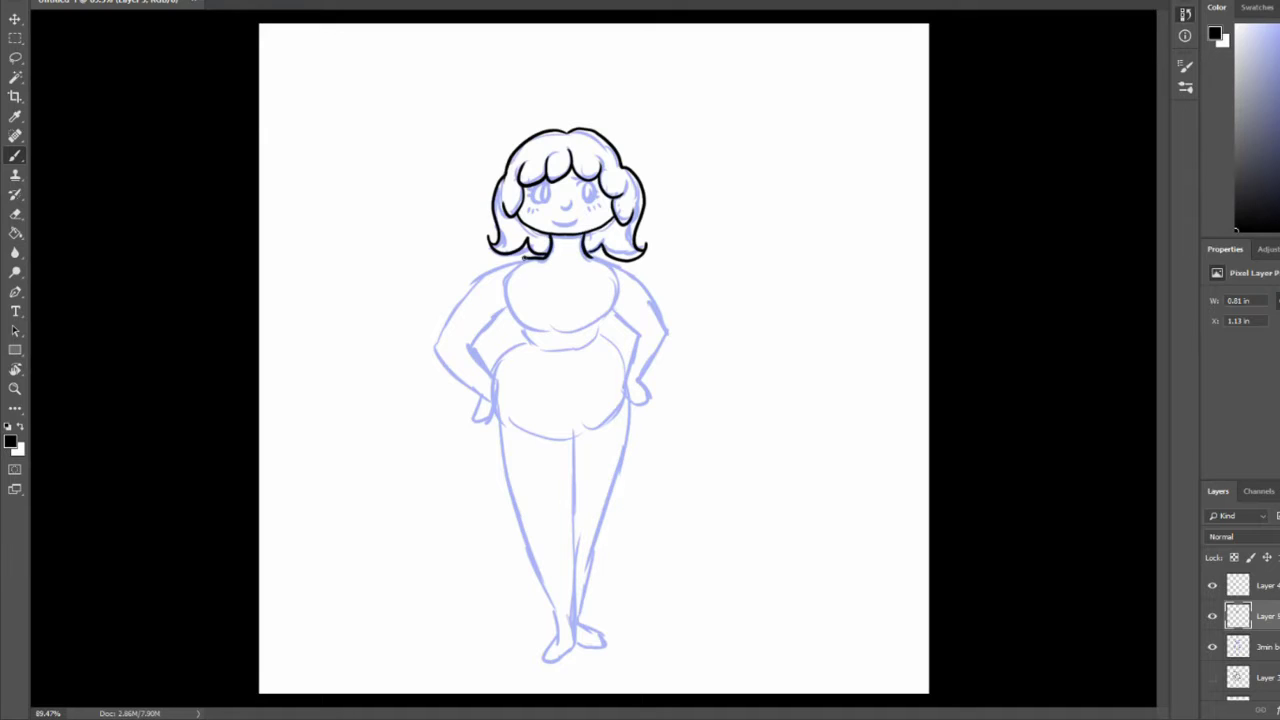
{"action": "mouse_move", "coordinate": [522, 257]}
{"action": "left_mouse_down"}
{"action": "mouse_move", "coordinate": [560, 288]}
{"action": "mouse_move", "coordinate": [599, 257]}
{"action": "left_mouse_up"}
{"action": "mouse_move", "coordinate": [522, 257]}
{"action": "left_mouse_down"}
{"action": "mouse_move", "coordinate": [484, 268]}
{"action": "mouse_move", "coordinate": [432, 345]}
{"action": "mouse_move", "coordinate": [468, 350]}
{"action": "mouse_move", "coordinate": [510, 302]}
{"action": "mouse_move", "coordinate": [520, 340]}
{"action": "mouse_move", "coordinate": [500, 378]}
{"action": "mouse_move", "coordinate": [620, 378]}
{"action": "mouse_move", "coordinate": [628, 350]}
{"action": "mouse_move", "coordinate": [604, 328]}
{"action": "mouse_move", "coordinate": [618, 284]}
{"action": "left_mouse_up"}
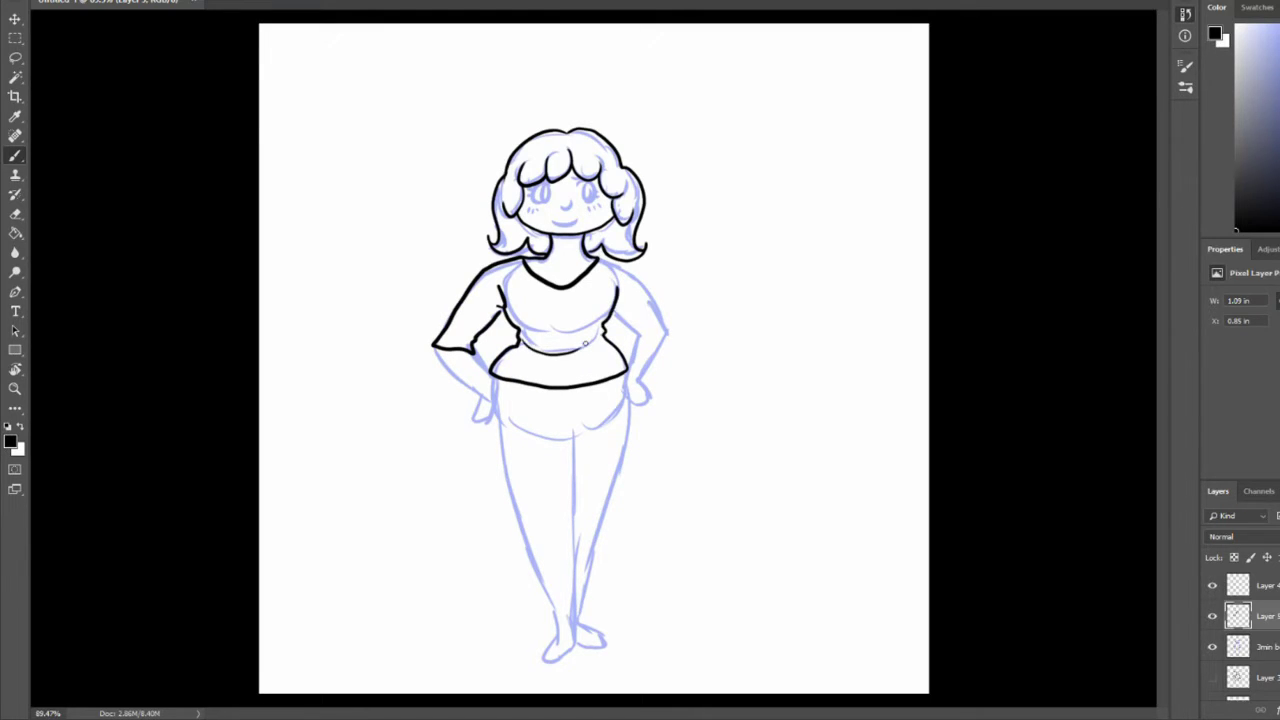
Ink a shirt fold under the chest and the shoe details, undoing a stray shirt tail
{"action": "mouse_move", "coordinate": [598, 328]}
{"action": "left_mouse_down"}
{"action": "mouse_move", "coordinate": [572, 342]}
{"action": "mouse_move", "coordinate": [568, 326]}
{"action": "mouse_move", "coordinate": [624, 286]}
{"action": "mouse_move", "coordinate": [602, 260]}
{"action": "mouse_move", "coordinate": [652, 300]}
{"action": "mouse_move", "coordinate": [664, 344]}
{"action": "mouse_move", "coordinate": [648, 358]}
{"action": "mouse_move", "coordinate": [613, 309]}
{"action": "mouse_move", "coordinate": [634, 336]}
{"action": "left_mouse_up"}
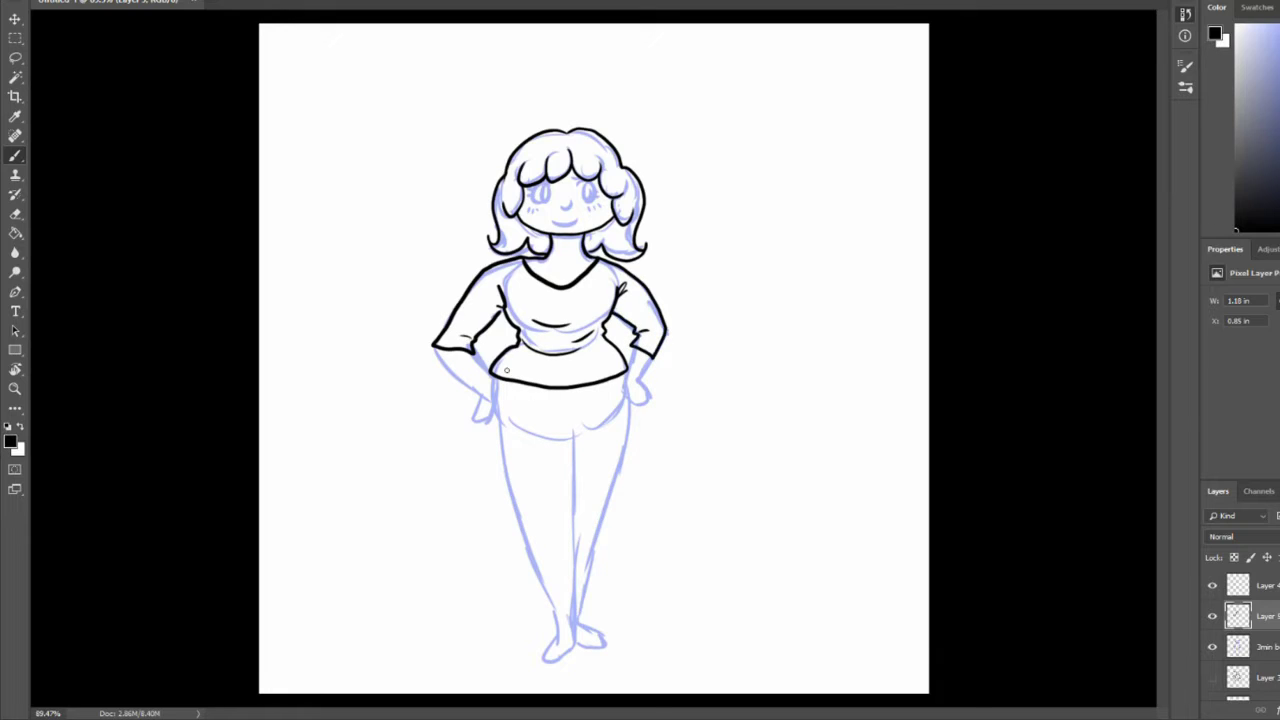
{"action": "mouse_move", "coordinate": [490, 378]}
{"action": "left_mouse_down"}
{"action": "mouse_move", "coordinate": [473, 470]}
{"action": "mouse_move", "coordinate": [518, 482]}
{"action": "left_mouse_up"}
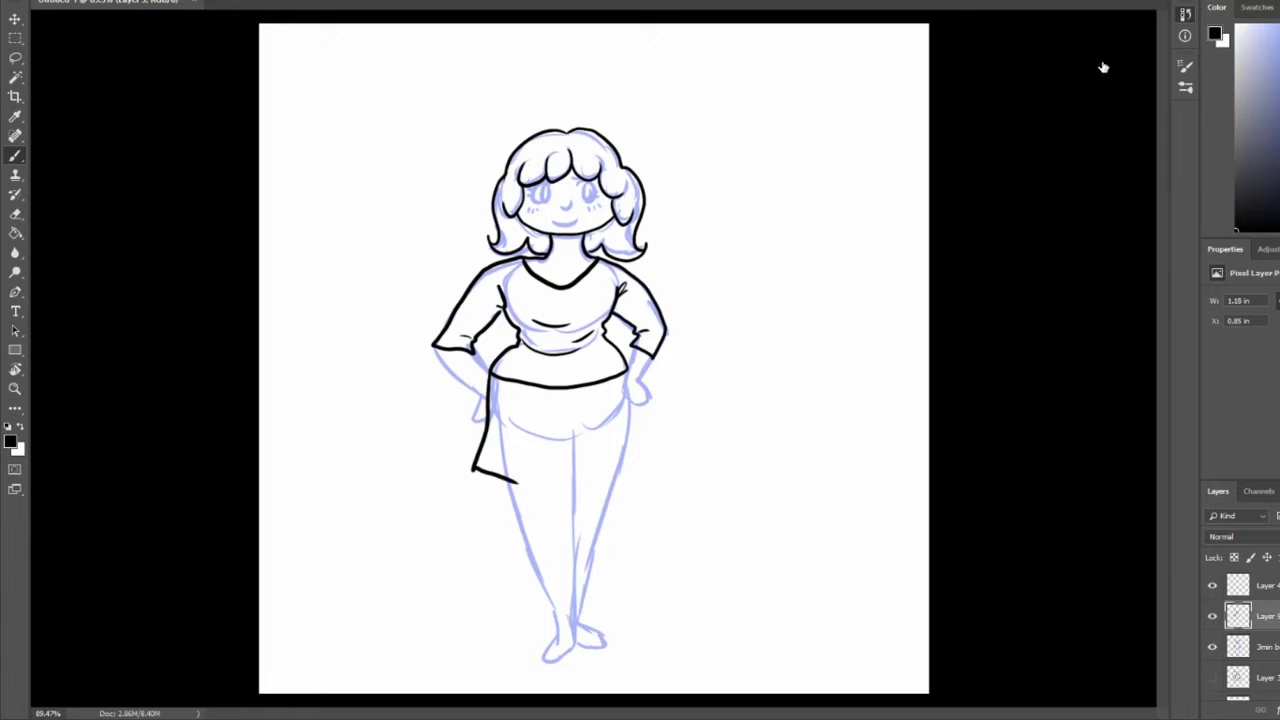
{"action": "key", "text": "ctrl+z"}
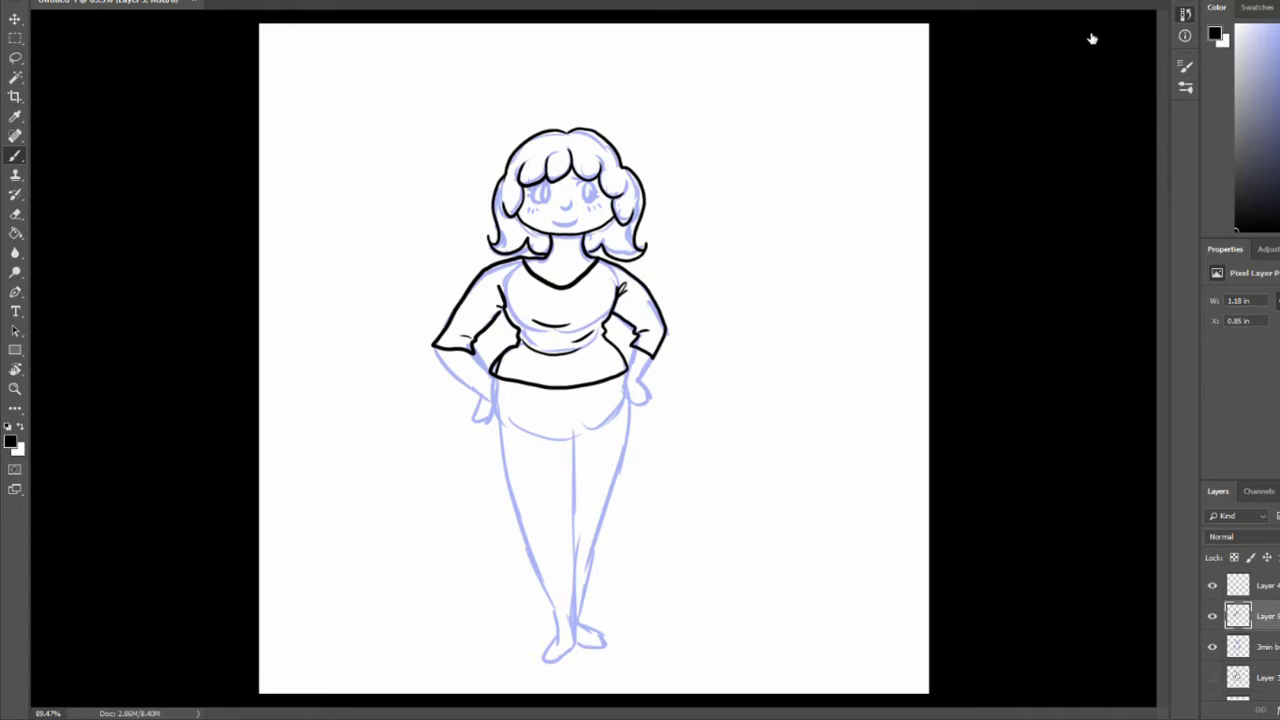
{"action": "mouse_move", "coordinate": [553, 617]}
{"action": "left_mouse_down"}
{"action": "mouse_move", "coordinate": [559, 637]}
{"action": "mouse_move", "coordinate": [536, 660]}
{"action": "mouse_move", "coordinate": [604, 636]}
{"action": "mouse_move", "coordinate": [588, 636]}
{"action": "mouse_move", "coordinate": [585, 604]}
{"action": "left_mouse_up"}
{"action": "left_click_drag", "start_coordinate": [584, 604], "coordinate": [589, 625]}
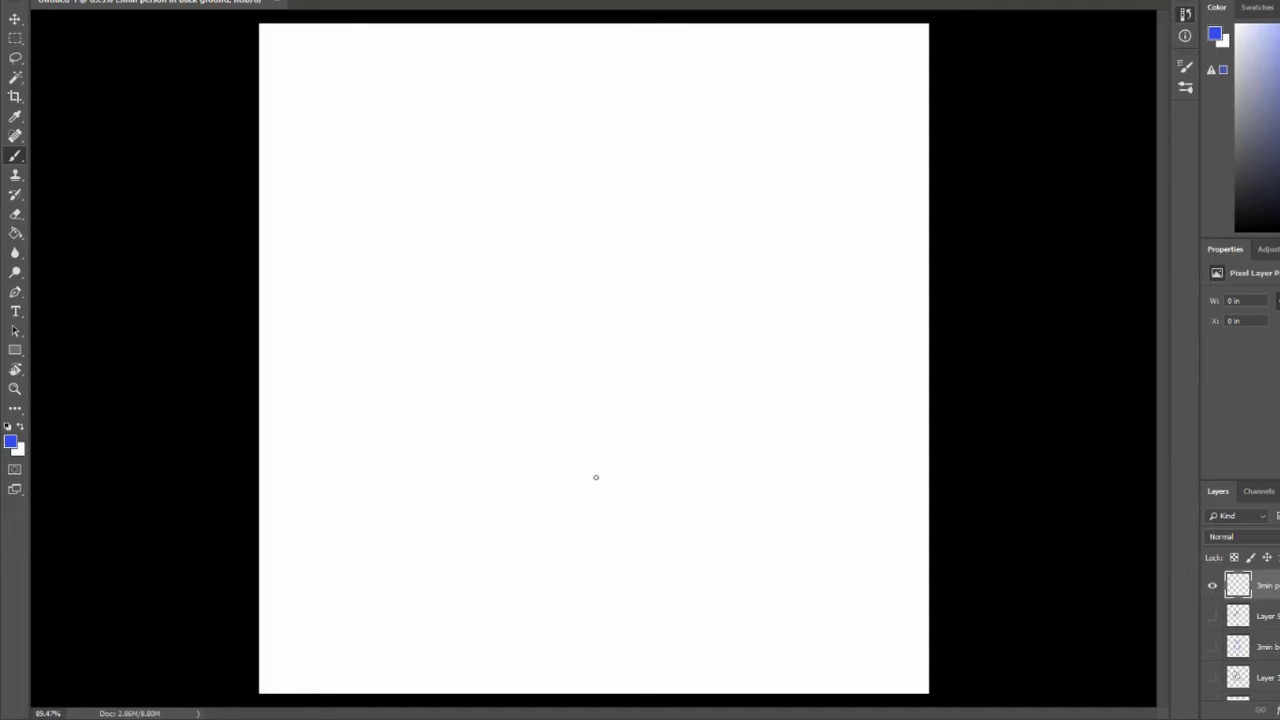
Sketch a blue mountain ridge and a right-hand cliff edge, erasing the cliff's lower loop
{"action": "mouse_move", "coordinate": [268, 549]}
{"action": "left_mouse_down"}
{"action": "mouse_move", "coordinate": [366, 403]}
{"action": "mouse_move", "coordinate": [523, 263]}
{"action": "mouse_move", "coordinate": [686, 368]}
{"action": "mouse_move", "coordinate": [970, 624]}
{"action": "left_mouse_up"}
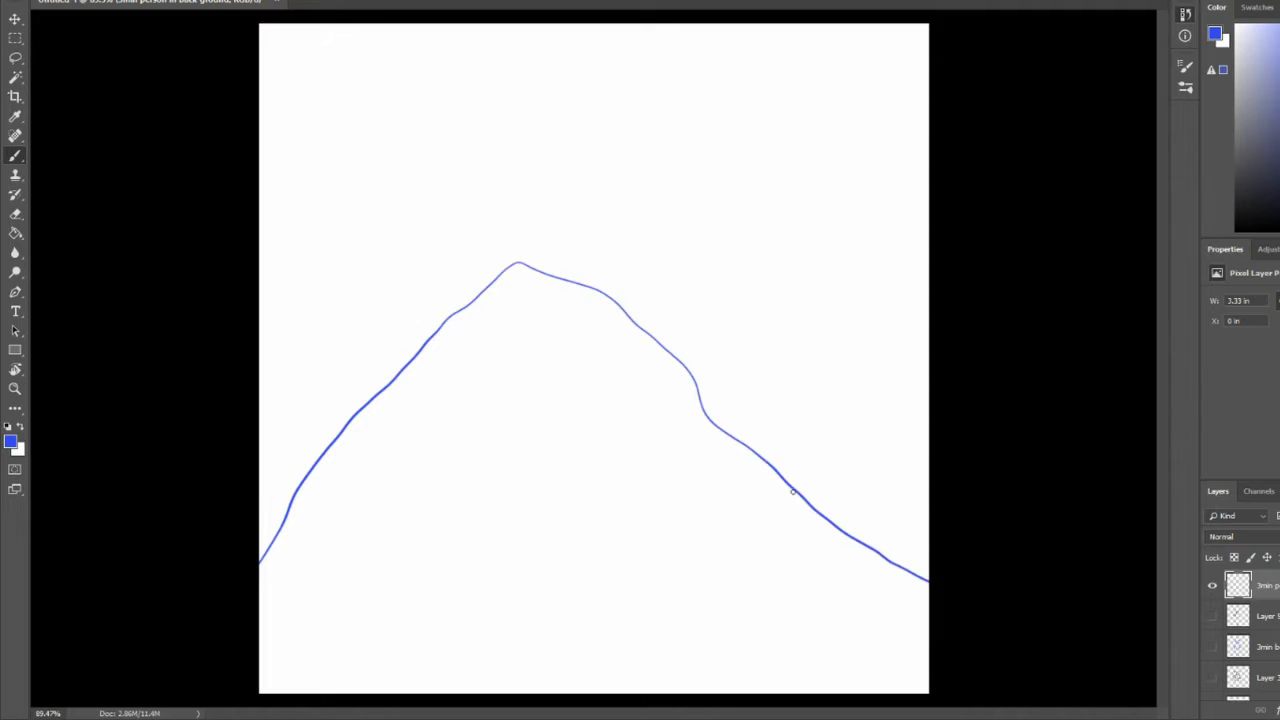
{"action": "mouse_move", "coordinate": [800, 493]}
{"action": "left_mouse_down"}
{"action": "mouse_move", "coordinate": [831, 436]}
{"action": "mouse_move", "coordinate": [1010, 420]}
{"action": "left_mouse_up"}
{"action": "left_click_drag", "start_coordinate": [807, 442], "coordinate": [797, 492]}
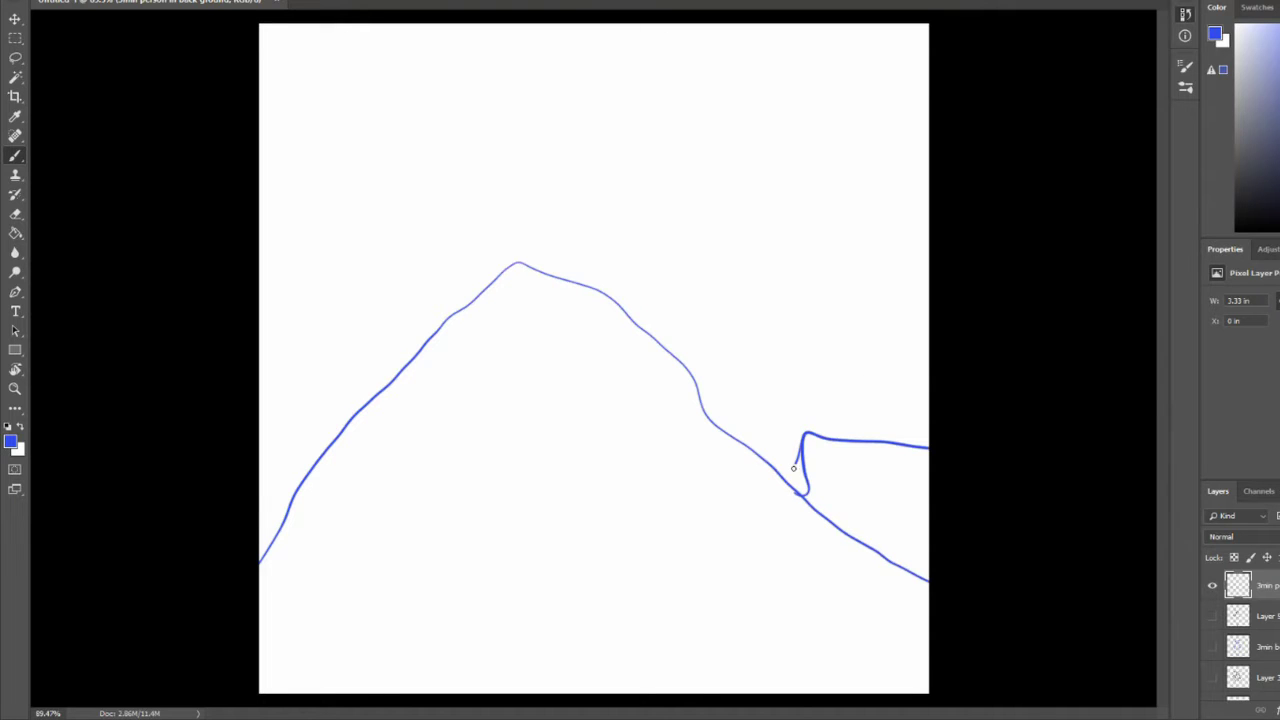
{"action": "left_click", "coordinate": [15, 213]}
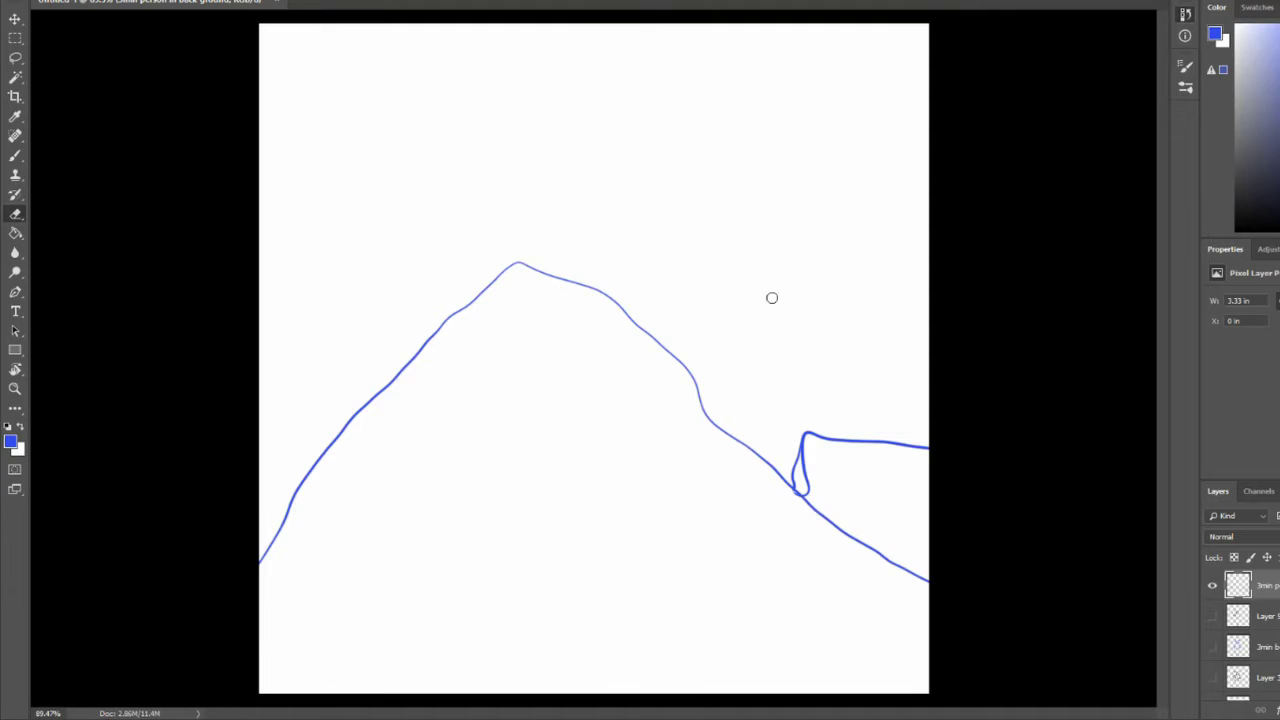
{"action": "mouse_move", "coordinate": [807, 465]}
{"action": "left_mouse_down"}
{"action": "mouse_move", "coordinate": [806, 506]}
{"action": "mouse_move", "coordinate": [941, 587]}
{"action": "left_mouse_up"}
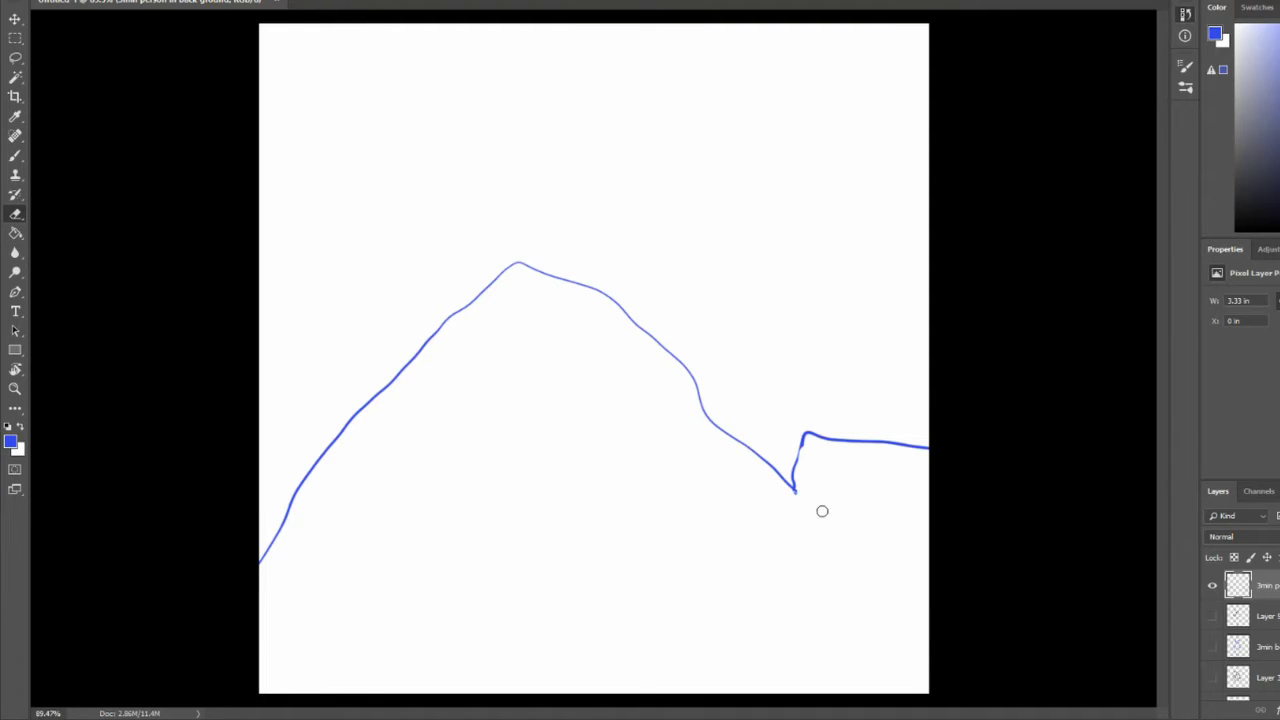
Thicken the cliff hook with two reinforcing brush strokes
{"action": "left_click", "coordinate": [15, 77]}
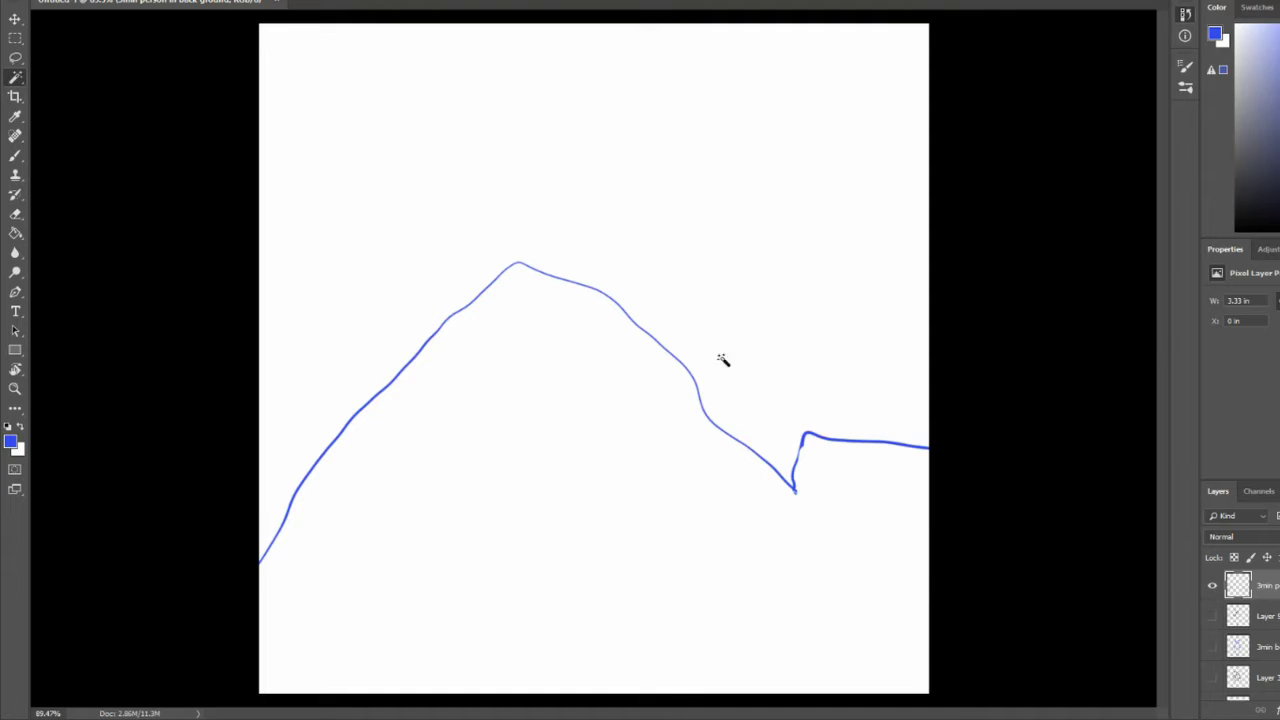
{"action": "left_click", "coordinate": [15, 155]}
{"action": "left_click_drag", "start_coordinate": [801, 447], "coordinate": [795, 489]}
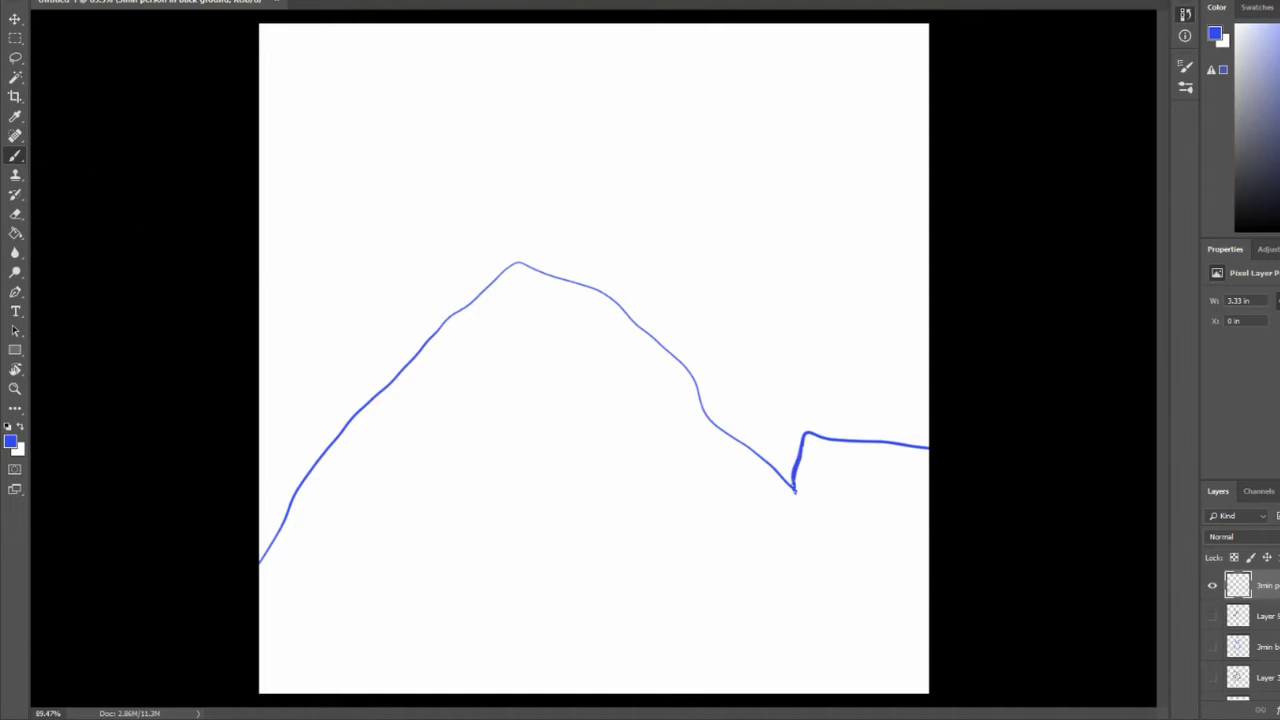
{"action": "left_click_drag", "start_coordinate": [806, 435], "coordinate": [813, 491]}
Add a notch on the left slope, erase the excess, and sketch the torso above the peak
{"action": "mouse_move", "coordinate": [357, 410]}
{"action": "left_mouse_down"}
{"action": "mouse_move", "coordinate": [346, 455]}
{"action": "mouse_move", "coordinate": [340, 442]}
{"action": "left_mouse_up"}
{"action": "left_click", "coordinate": [15, 213]}
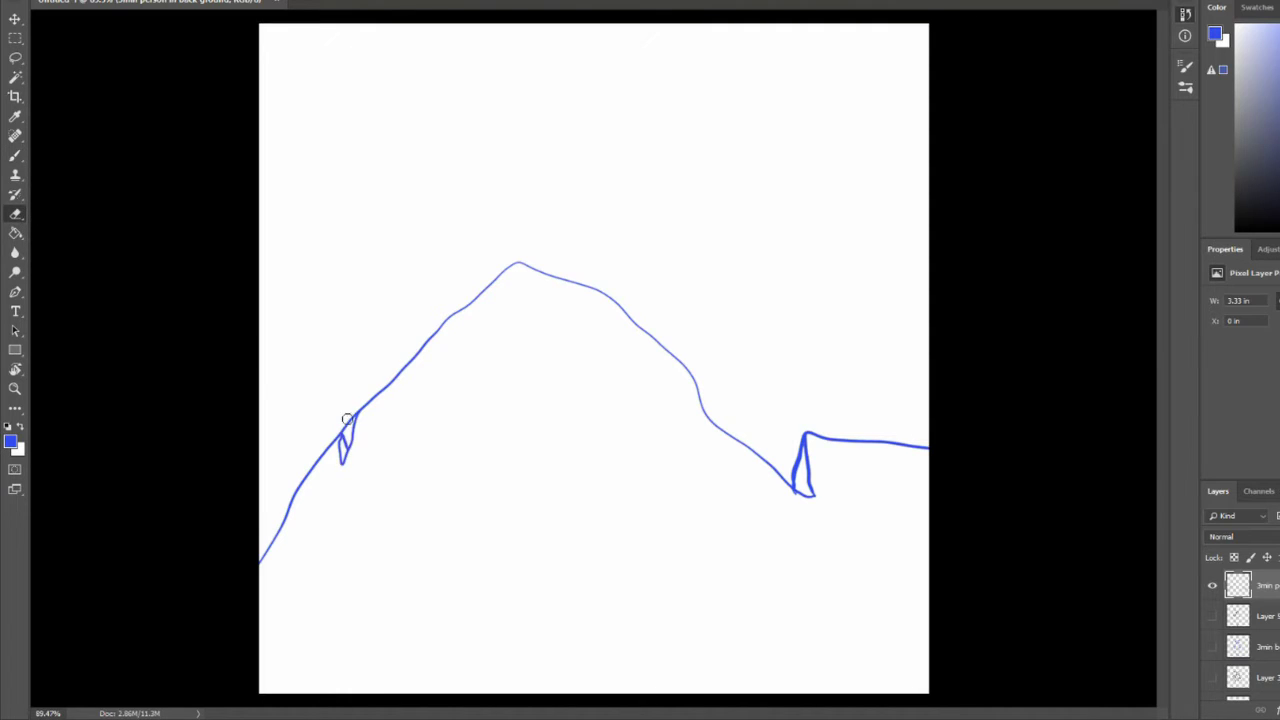
{"action": "left_click_drag", "start_coordinate": [346, 419], "coordinate": [345, 432]}
{"action": "left_click", "coordinate": [15, 155]}
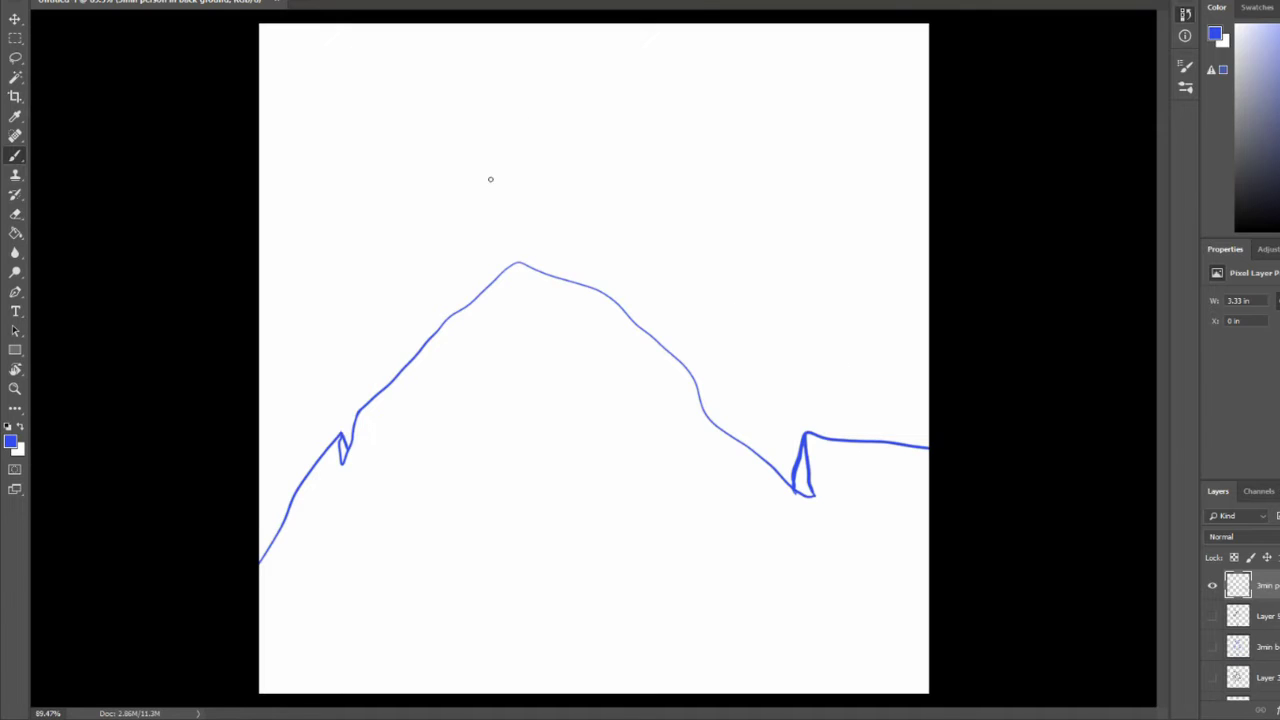
{"action": "mouse_move", "coordinate": [490, 179]}
{"action": "left_mouse_down"}
{"action": "mouse_move", "coordinate": [502, 227]}
{"action": "mouse_move", "coordinate": [556, 180]}
{"action": "mouse_move", "coordinate": [490, 284]}
{"action": "mouse_move", "coordinate": [552, 250]}
{"action": "mouse_move", "coordinate": [516, 366]}
{"action": "left_mouse_up"}
Draw the figure's legs and feet below the torso, redoing a bad leg stroke
{"action": "left_click_drag", "start_coordinate": [493, 292], "coordinate": [521, 382]}
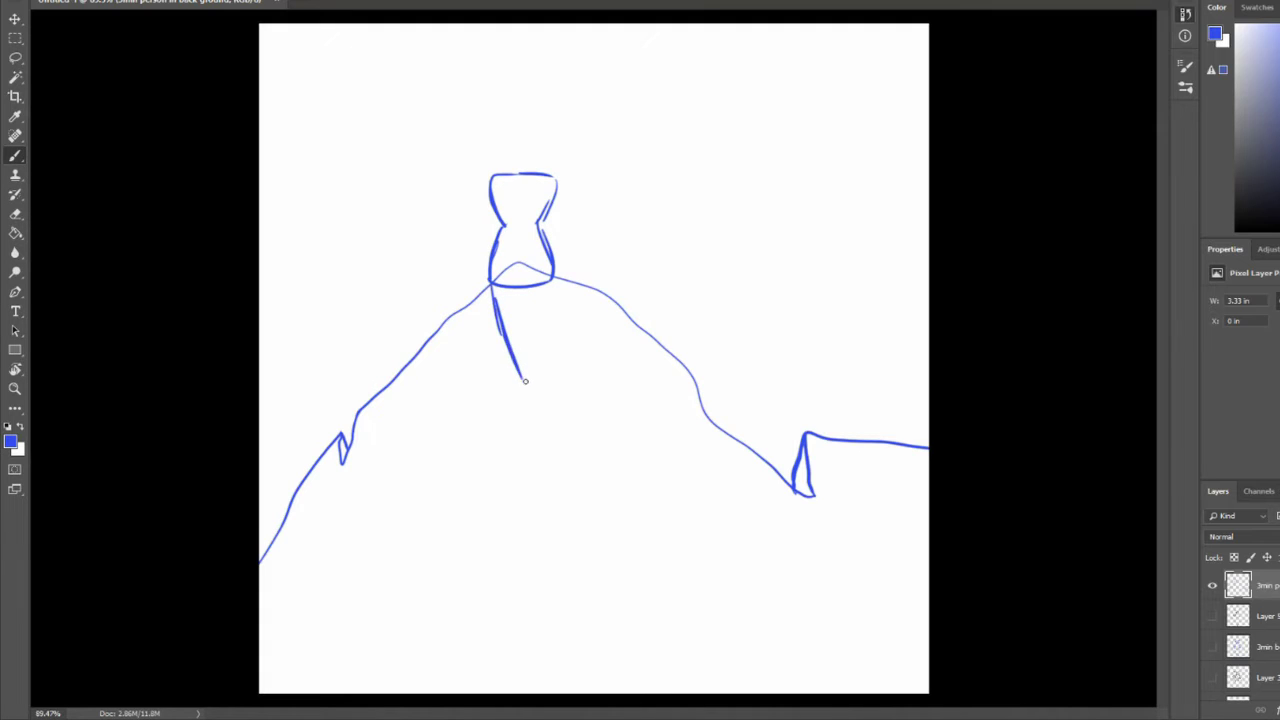
{"action": "mouse_move", "coordinate": [527, 290]}
{"action": "left_mouse_down"}
{"action": "mouse_move", "coordinate": [527, 404]}
{"action": "mouse_move", "coordinate": [545, 400]}
{"action": "left_mouse_up"}
{"action": "key", "text": "ctrl+z"}
{"action": "mouse_move", "coordinate": [525, 384]}
{"action": "left_mouse_down"}
{"action": "mouse_move", "coordinate": [530, 412]}
{"action": "mouse_move", "coordinate": [550, 392]}
{"action": "mouse_move", "coordinate": [552, 277]}
{"action": "left_mouse_up"}
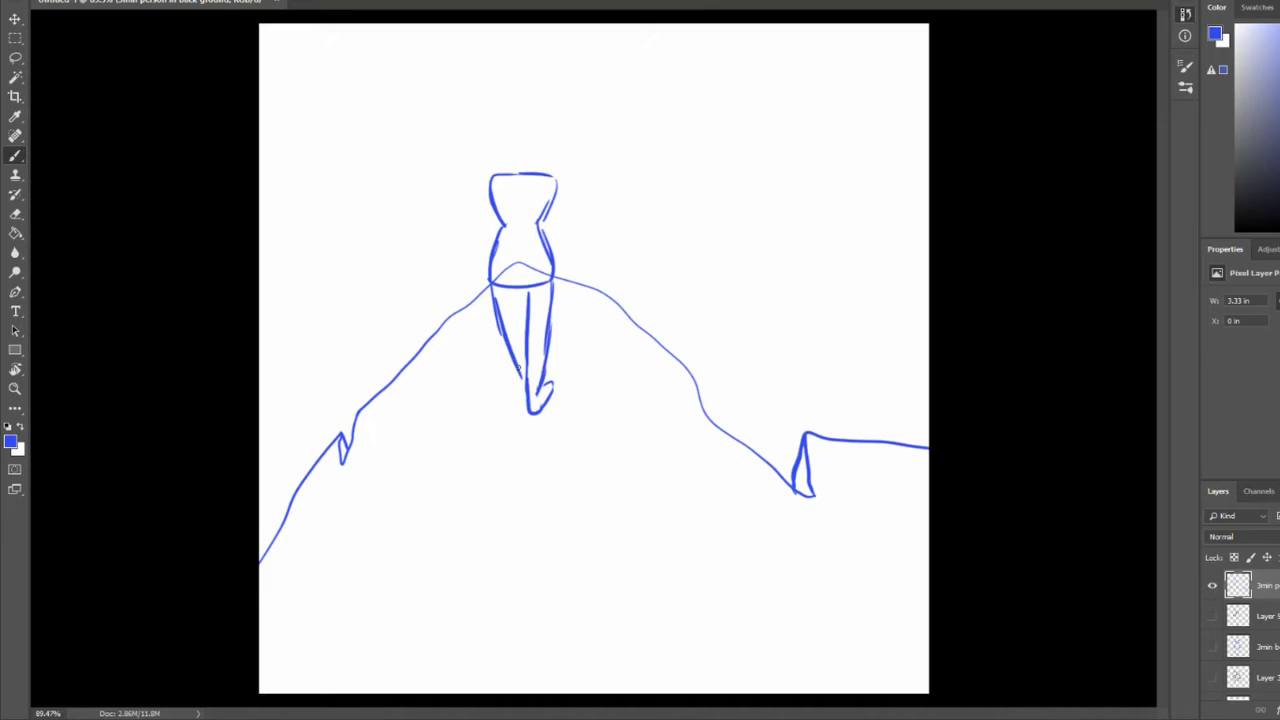
{"action": "left_click_drag", "start_coordinate": [517, 381], "coordinate": [521, 397]}
Draw both arms stretched outward from the shoulders
{"action": "mouse_move", "coordinate": [492, 175]}
{"action": "left_mouse_down"}
{"action": "mouse_move", "coordinate": [448, 205]}
{"action": "mouse_move", "coordinate": [402, 212]}
{"action": "mouse_move", "coordinate": [366, 178]}
{"action": "mouse_move", "coordinate": [428, 236]}
{"action": "mouse_move", "coordinate": [497, 203]}
{"action": "left_mouse_up"}
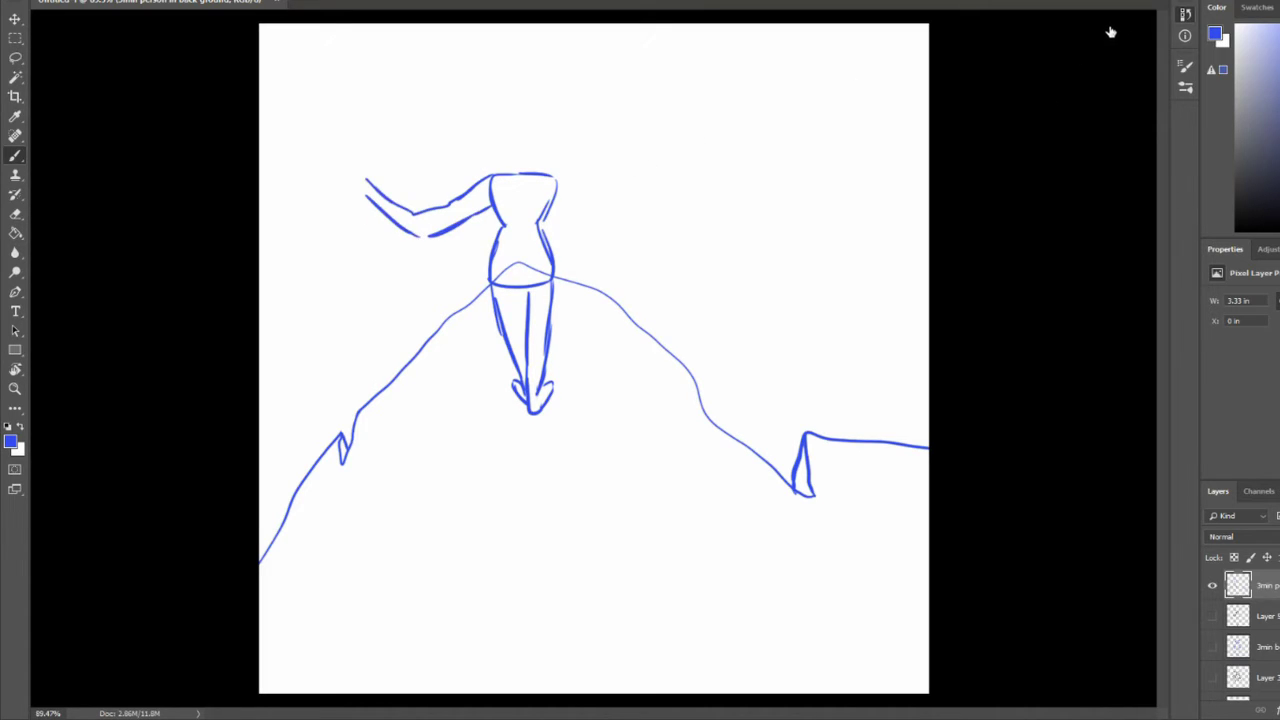
{"action": "key", "text": "ctrl+z"}
{"action": "key", "text": "ctrl+z"}
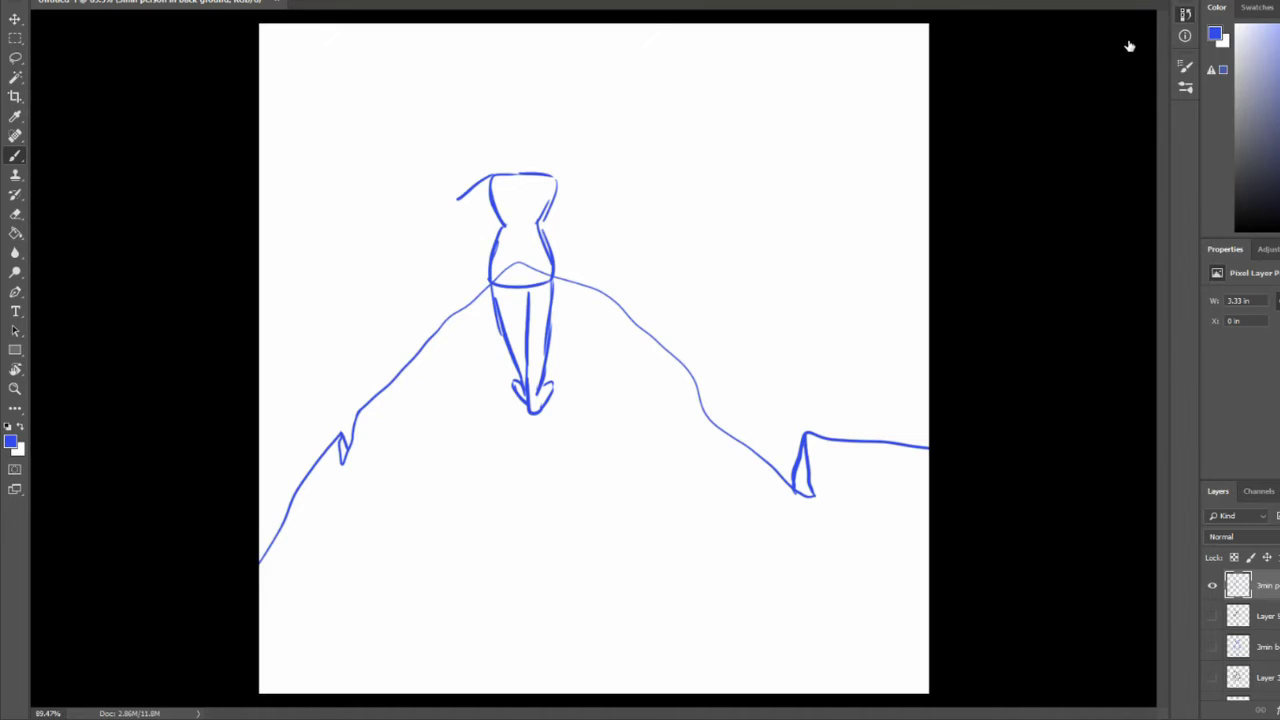
{"action": "mouse_move", "coordinate": [552, 177]}
{"action": "left_mouse_down"}
{"action": "mouse_move", "coordinate": [590, 210]}
{"action": "mouse_move", "coordinate": [660, 214]}
{"action": "left_mouse_up"}
{"action": "mouse_move", "coordinate": [458, 197]}
{"action": "left_mouse_down"}
{"action": "mouse_move", "coordinate": [436, 208]}
{"action": "mouse_move", "coordinate": [399, 199]}
{"action": "mouse_move", "coordinate": [428, 220]}
{"action": "mouse_move", "coordinate": [488, 203]}
{"action": "mouse_move", "coordinate": [628, 230]}
{"action": "mouse_move", "coordinate": [660, 218]}
{"action": "left_mouse_up"}
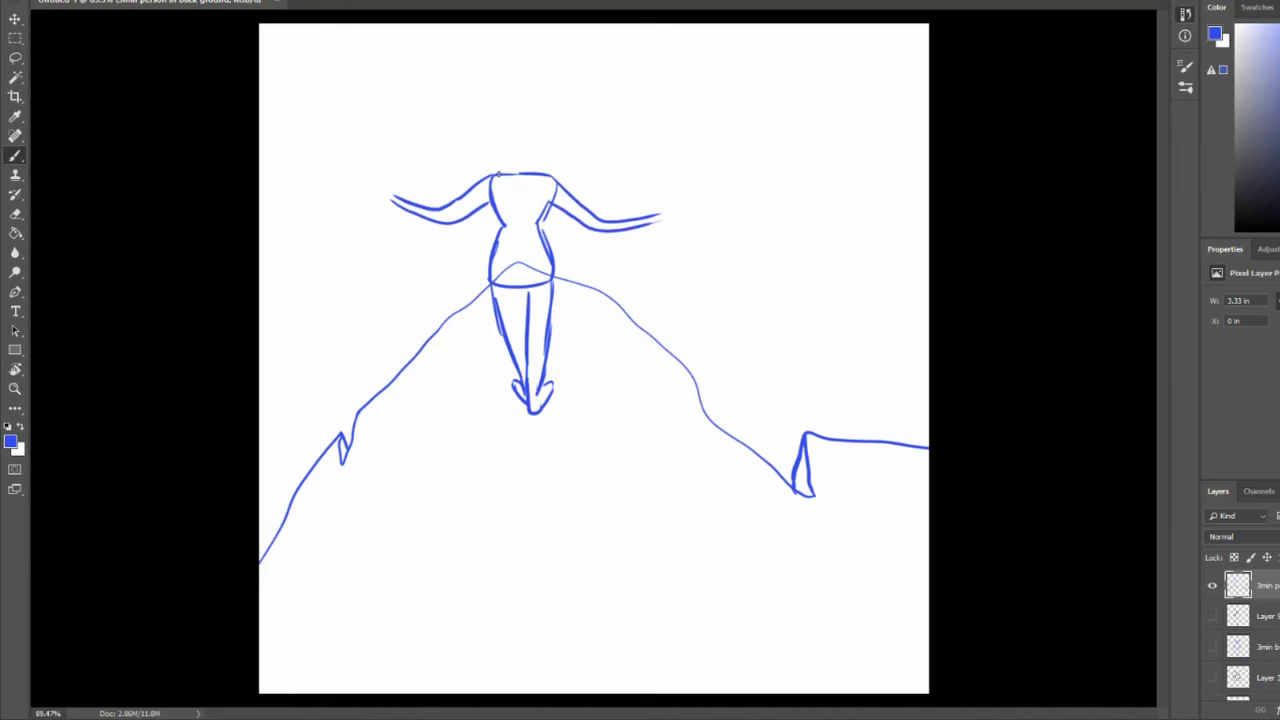
Shape the left shoulder and draw a round head above the torso
{"action": "left_click_drag", "start_coordinate": [498, 174], "coordinate": [508, 160]}
{"action": "mouse_move", "coordinate": [517, 95]}
{"action": "left_mouse_down"}
{"action": "mouse_move", "coordinate": [490, 115]}
{"action": "mouse_move", "coordinate": [500, 152]}
{"action": "left_mouse_up"}
{"action": "key", "text": "ctrl+z"}
{"action": "mouse_move", "coordinate": [504, 111]}
{"action": "left_mouse_down"}
{"action": "mouse_move", "coordinate": [490, 140]}
{"action": "mouse_move", "coordinate": [526, 158]}
{"action": "mouse_move", "coordinate": [553, 126]}
{"action": "mouse_move", "coordinate": [498, 116]}
{"action": "mouse_move", "coordinate": [492, 144]}
{"action": "left_mouse_up"}
Erase cliff lines inside the torso, refine its sides, and start distant peaks behind the head
{"action": "left_click", "coordinate": [15, 213]}
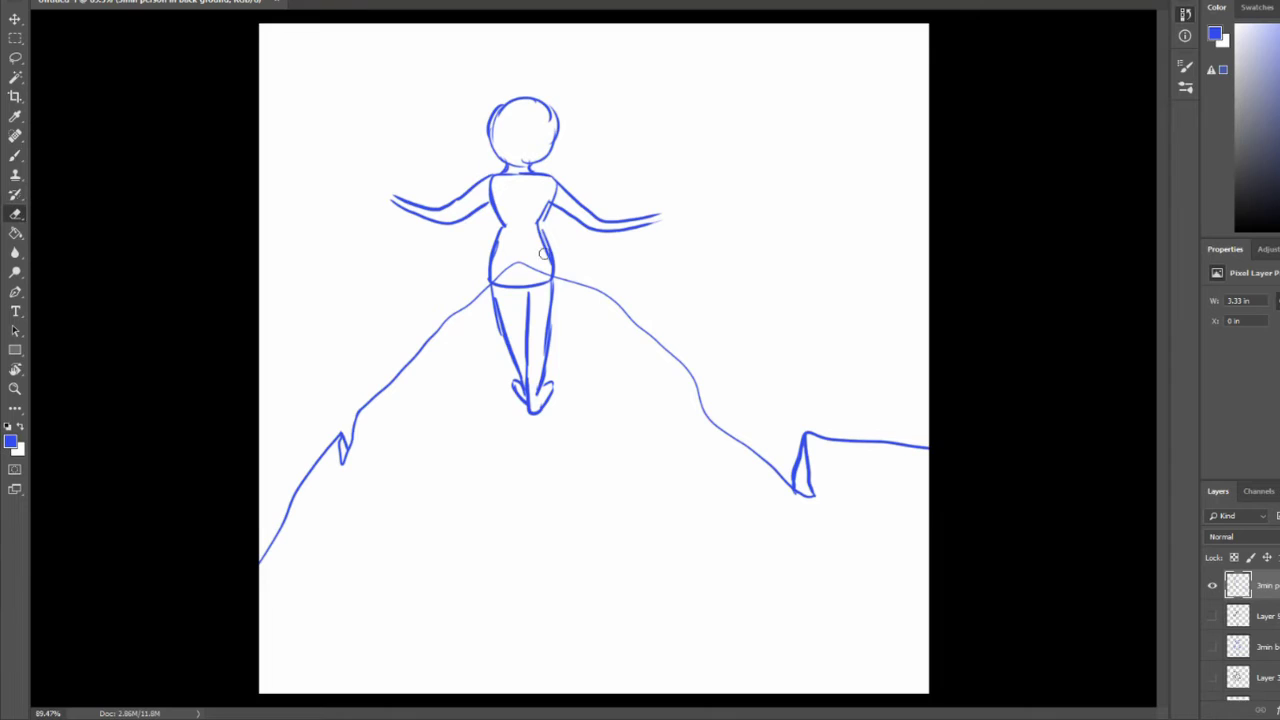
{"action": "mouse_move", "coordinate": [524, 264]}
{"action": "left_mouse_down"}
{"action": "mouse_move", "coordinate": [501, 286]}
{"action": "mouse_move", "coordinate": [519, 275]}
{"action": "mouse_move", "coordinate": [532, 289]}
{"action": "mouse_move", "coordinate": [545, 265]}
{"action": "left_mouse_up"}
{"action": "left_click", "coordinate": [18, 156]}
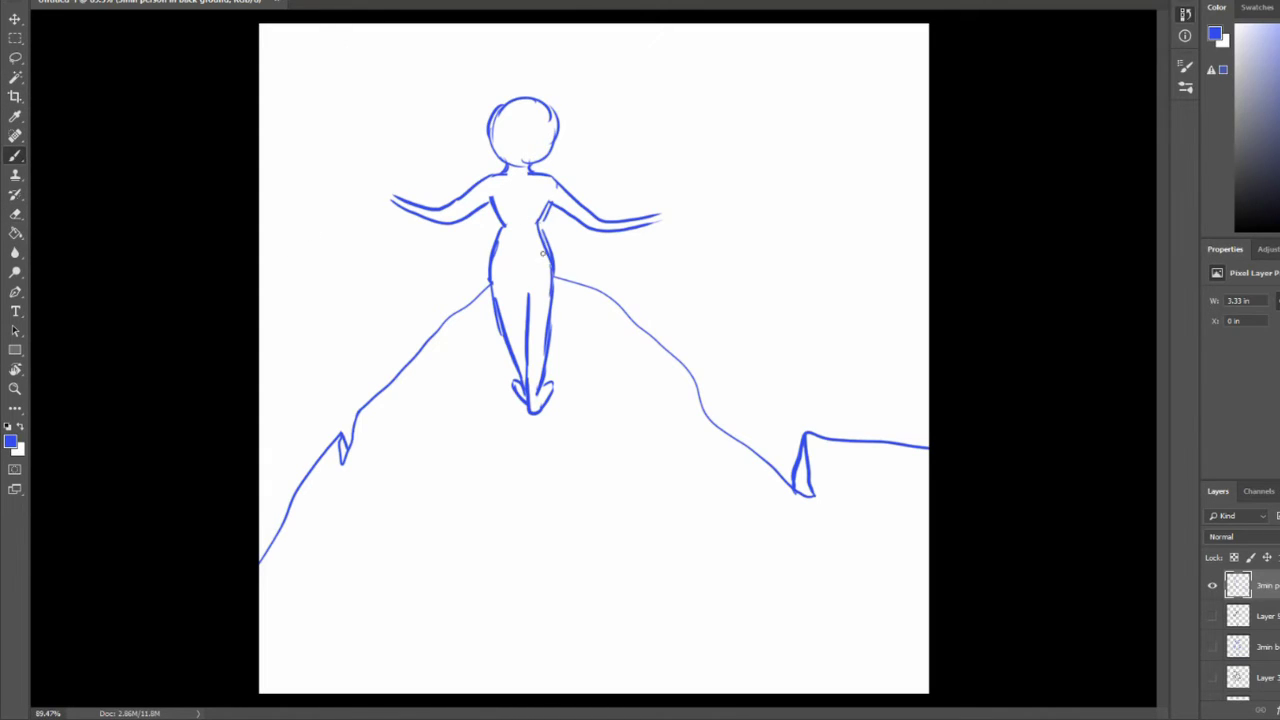
{"action": "left_click_drag", "start_coordinate": [548, 238], "coordinate": [545, 203]}
{"action": "left_click", "coordinate": [15, 213]}
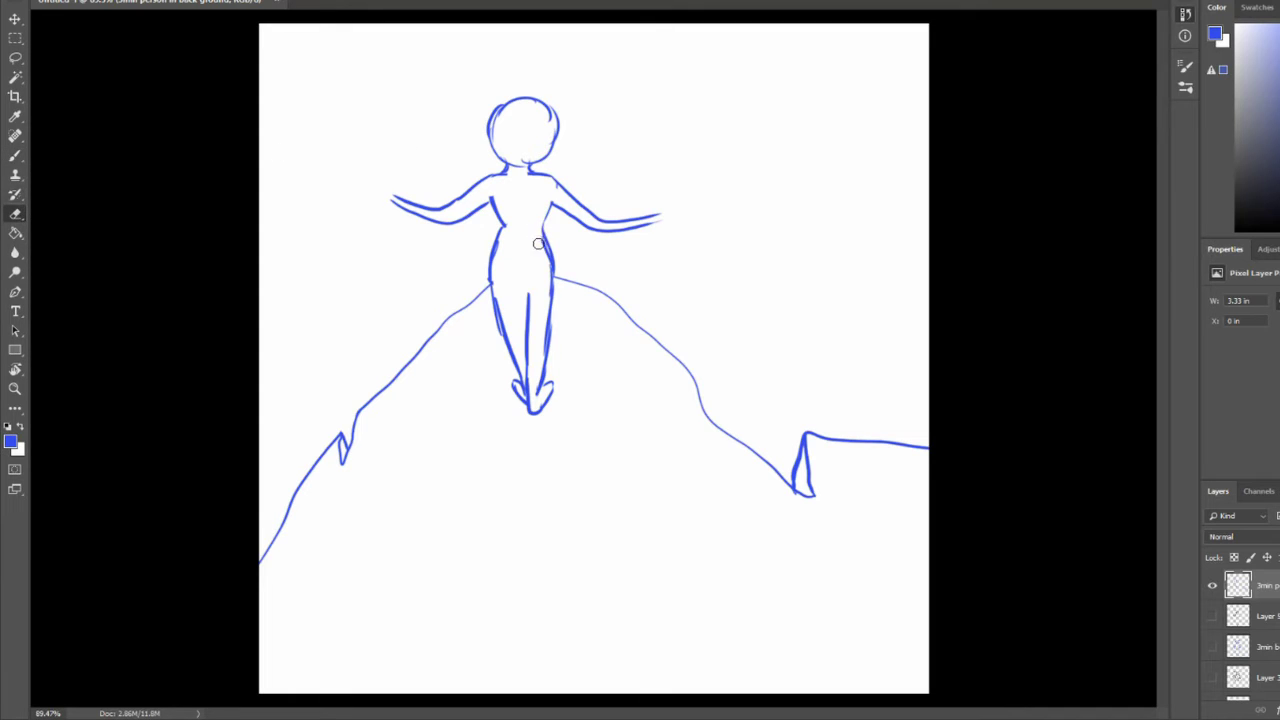
{"action": "left_click_drag", "start_coordinate": [511, 227], "coordinate": [503, 228]}
{"action": "left_click", "coordinate": [16, 157]}
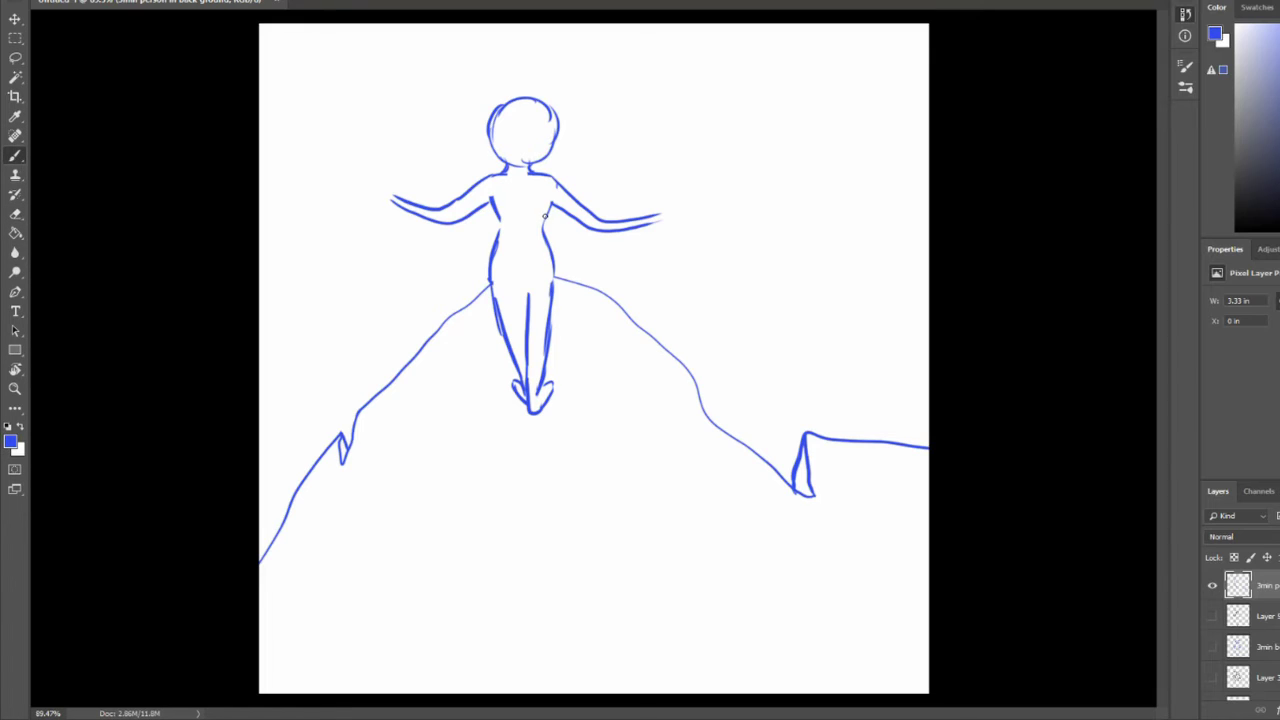
{"action": "mouse_move", "coordinate": [544, 227]}
{"action": "left_mouse_down"}
{"action": "mouse_move", "coordinate": [546, 241]}
{"action": "mouse_move", "coordinate": [499, 240]}
{"action": "left_mouse_up"}
{"action": "mouse_move", "coordinate": [560, 128]}
{"action": "left_mouse_down"}
{"action": "mouse_move", "coordinate": [708, 203]}
{"action": "mouse_move", "coordinate": [806, 223]}
{"action": "mouse_move", "coordinate": [851, 106]}
{"action": "mouse_move", "coordinate": [920, 62]}
{"action": "mouse_move", "coordinate": [930, 95]}
{"action": "left_mouse_up"}
Add an upper-right ridge and snow caps on the right-hand and central peaks
{"action": "mouse_move", "coordinate": [854, 102]}
{"action": "left_mouse_down"}
{"action": "mouse_move", "coordinate": [850, 130]}
{"action": "mouse_move", "coordinate": [905, 115]}
{"action": "mouse_move", "coordinate": [928, 127]}
{"action": "left_mouse_up"}
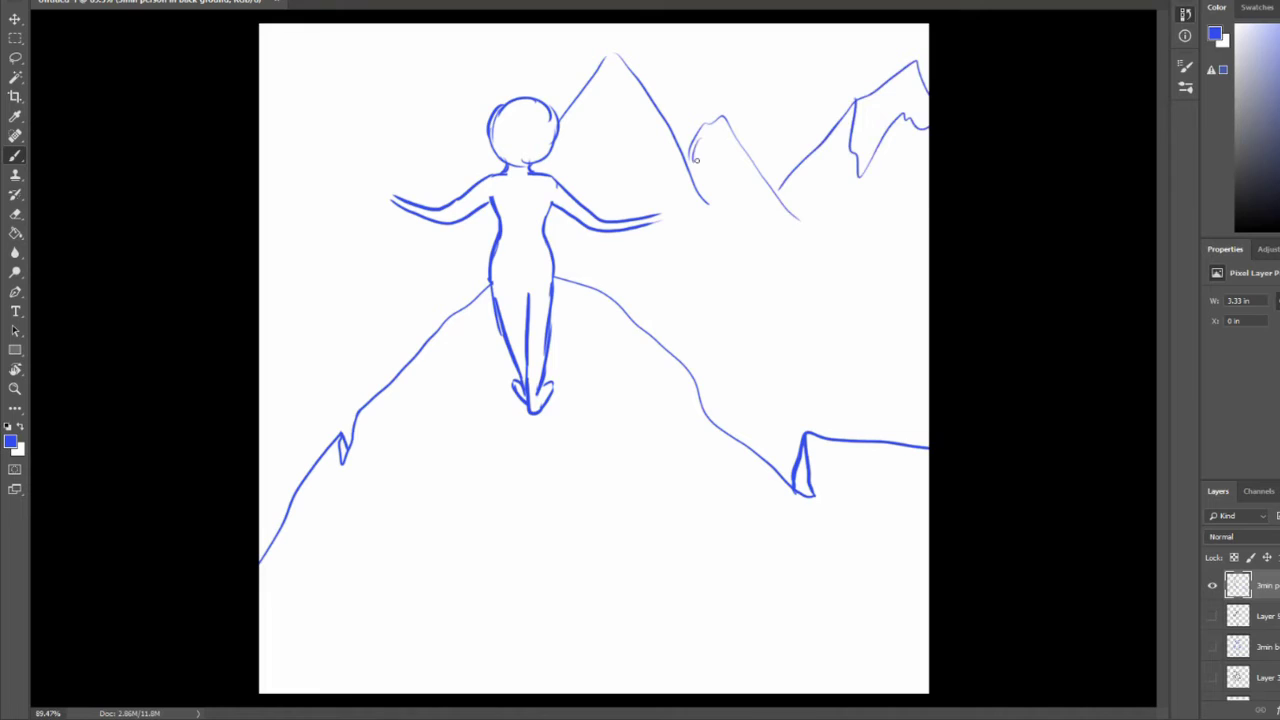
{"action": "left_click_drag", "start_coordinate": [691, 140], "coordinate": [755, 166]}
{"action": "mouse_move", "coordinate": [656, 112]}
{"action": "left_mouse_down"}
{"action": "mouse_move", "coordinate": [634, 136]}
{"action": "mouse_move", "coordinate": [566, 142]}
{"action": "mouse_move", "coordinate": [560, 126]}
{"action": "left_mouse_up"}
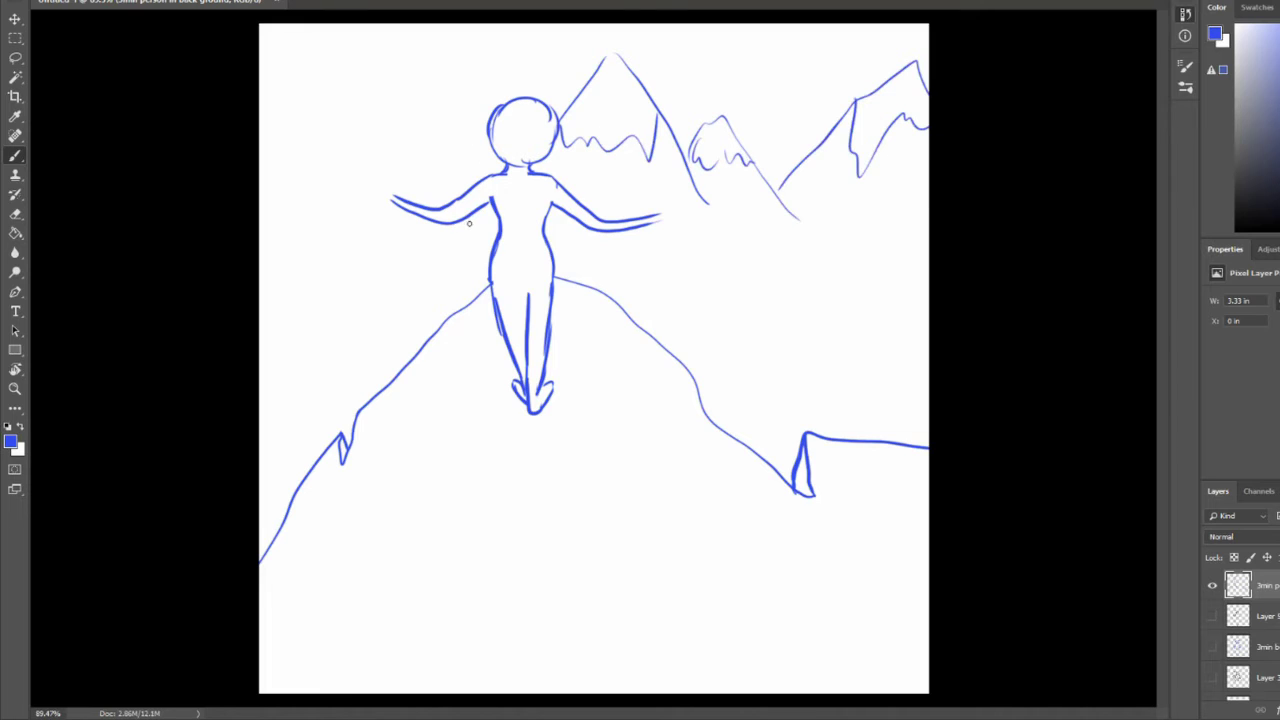
Draw a hand under the left arm and two snow-capped peaks on the left
{"action": "mouse_move", "coordinate": [468, 223]}
{"action": "left_mouse_down"}
{"action": "mouse_move", "coordinate": [493, 227]}
{"action": "mouse_move", "coordinate": [424, 112]}
{"action": "mouse_move", "coordinate": [350, 250]}
{"action": "left_mouse_up"}
{"action": "mouse_move", "coordinate": [386, 150]}
{"action": "left_mouse_down"}
{"action": "mouse_move", "coordinate": [378, 172]}
{"action": "mouse_move", "coordinate": [446, 156]}
{"action": "left_mouse_up"}
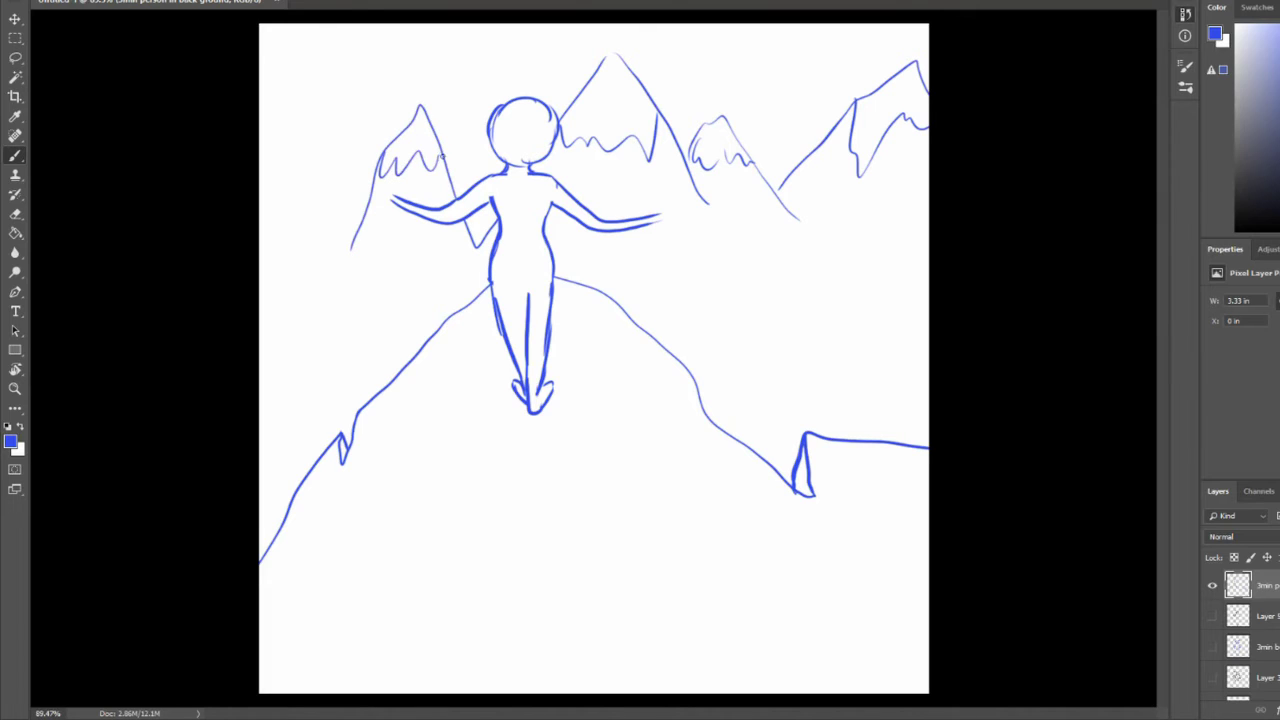
{"action": "mouse_move", "coordinate": [365, 212]}
{"action": "left_mouse_down"}
{"action": "mouse_move", "coordinate": [323, 84]}
{"action": "mouse_move", "coordinate": [263, 228]}
{"action": "left_mouse_up"}
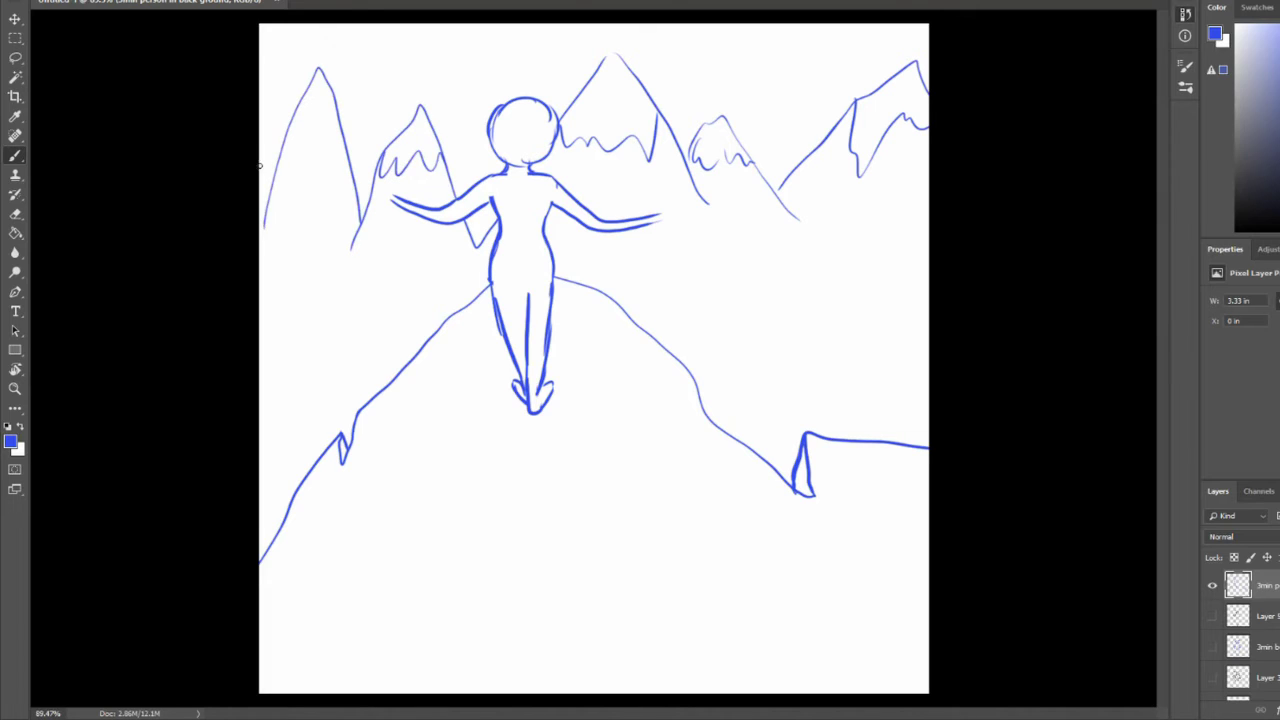
{"action": "mouse_move", "coordinate": [260, 166]}
{"action": "left_mouse_down"}
{"action": "mouse_move", "coordinate": [283, 103]}
{"action": "mouse_move", "coordinate": [268, 156]}
{"action": "mouse_move", "coordinate": [296, 168]}
{"action": "mouse_move", "coordinate": [340, 136]}
{"action": "mouse_move", "coordinate": [348, 172]}
{"action": "left_mouse_up"}
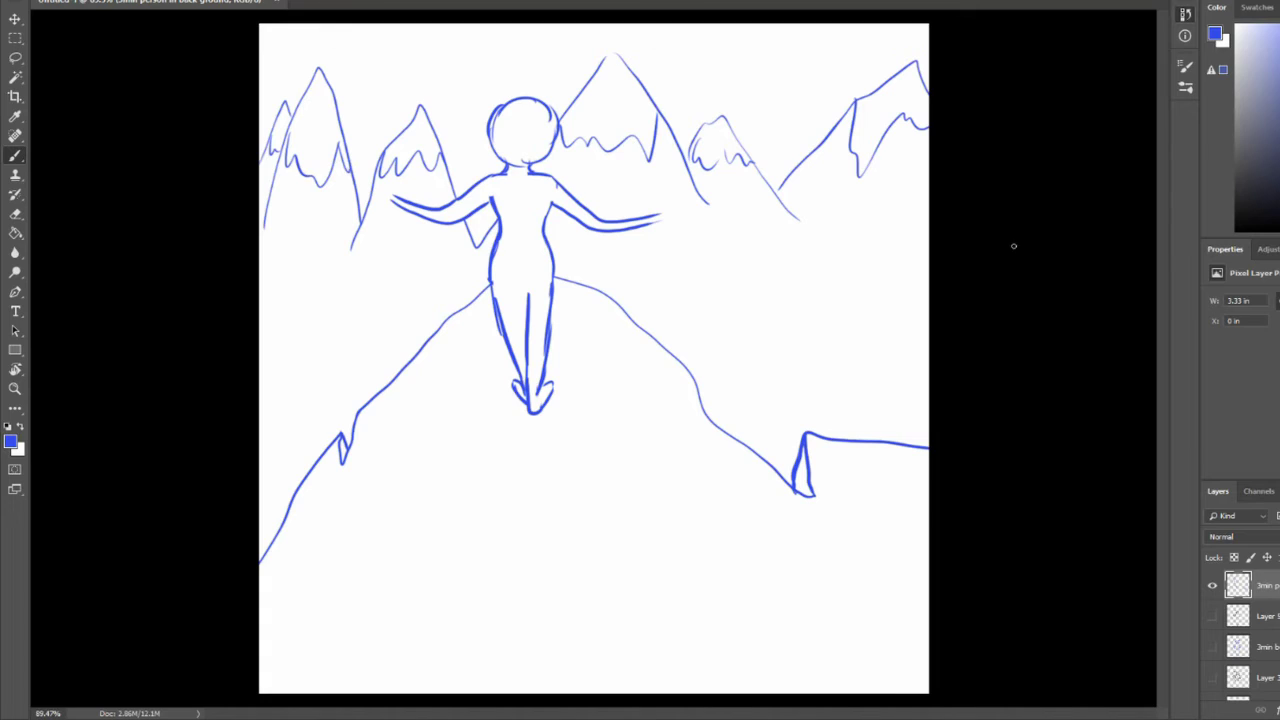
Draw curved rock outlines in the bottom-right and bottom-left corners, redoing weak strokes
{"action": "mouse_move", "coordinate": [804, 699]}
{"action": "left_mouse_down"}
{"action": "mouse_move", "coordinate": [832, 564]}
{"action": "mouse_move", "coordinate": [1001, 509]}
{"action": "left_mouse_up"}
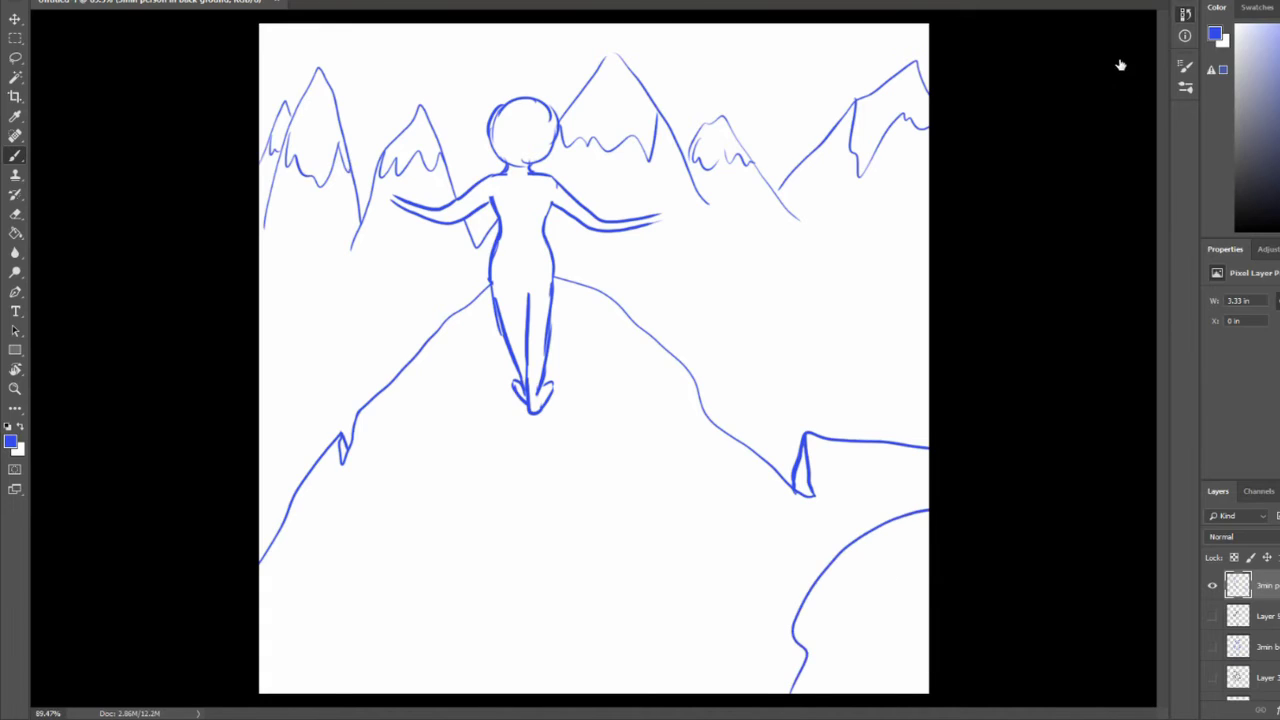
{"action": "key", "text": "ctrl+z"}
{"action": "left_click_drag", "start_coordinate": [810, 692], "coordinate": [924, 462]}
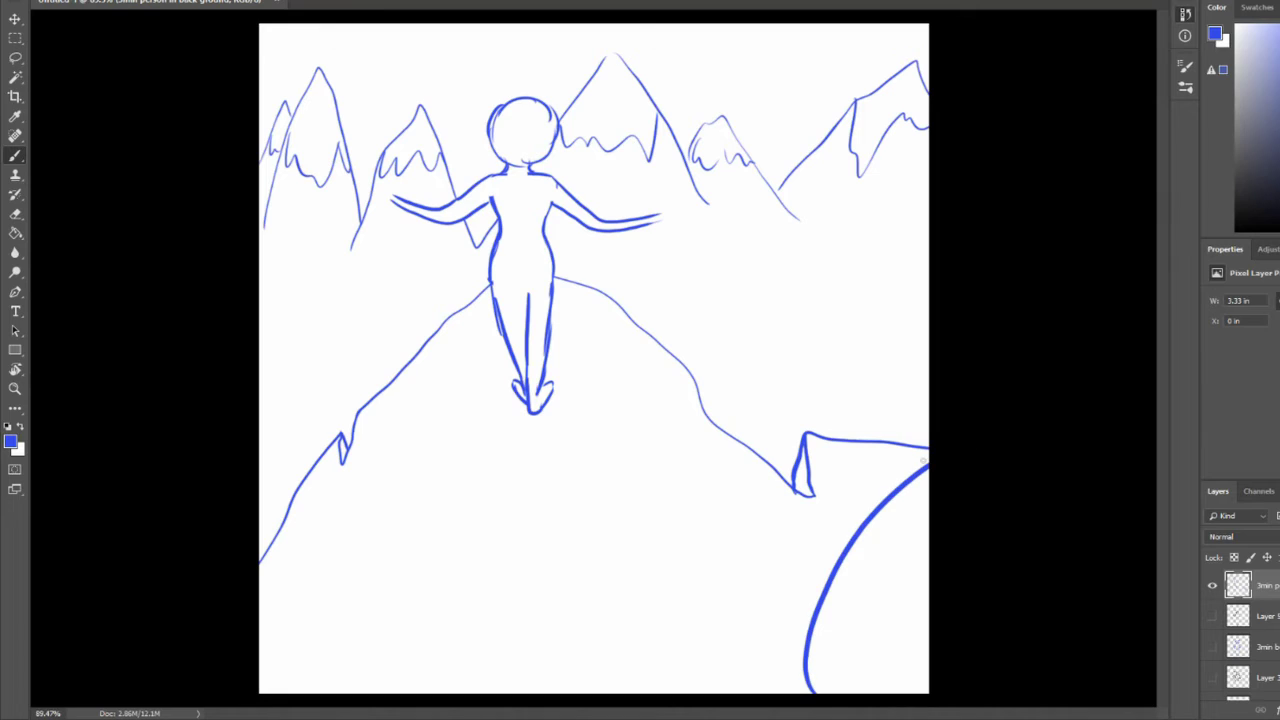
{"action": "mouse_move", "coordinate": [418, 687]}
{"action": "left_mouse_down"}
{"action": "mouse_move", "coordinate": [360, 571]}
{"action": "mouse_move", "coordinate": [252, 477]}
{"action": "mouse_move", "coordinate": [399, 594]}
{"action": "left_mouse_up"}
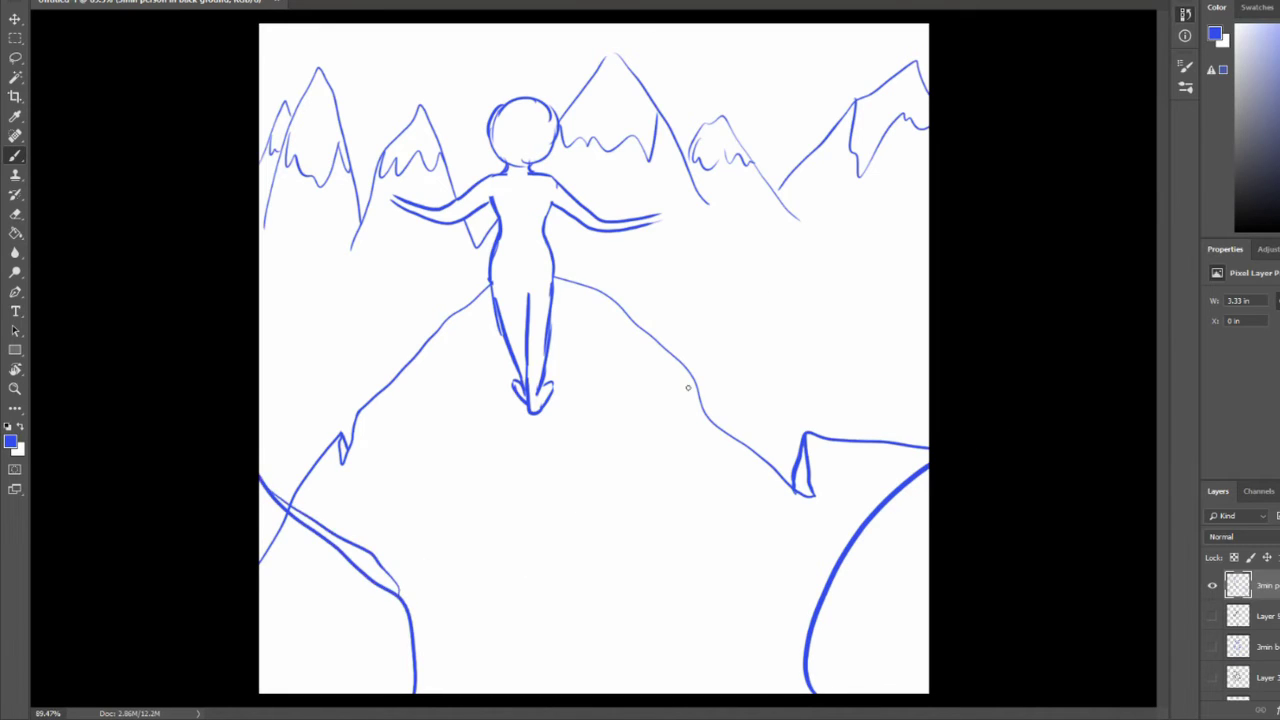
{"action": "key", "text": "ctrl+z"}
{"action": "left_click_drag", "start_coordinate": [266, 520], "coordinate": [380, 636]}
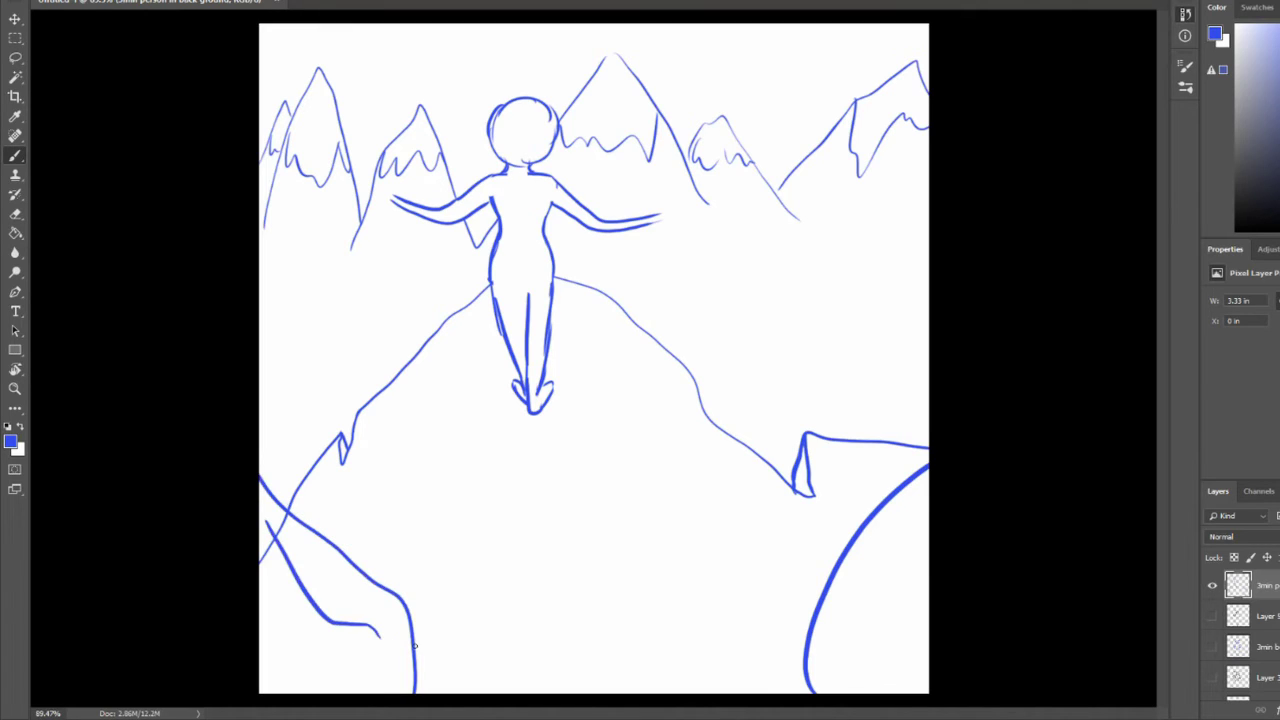
{"action": "left_click_drag", "start_coordinate": [928, 508], "coordinate": [870, 692]}
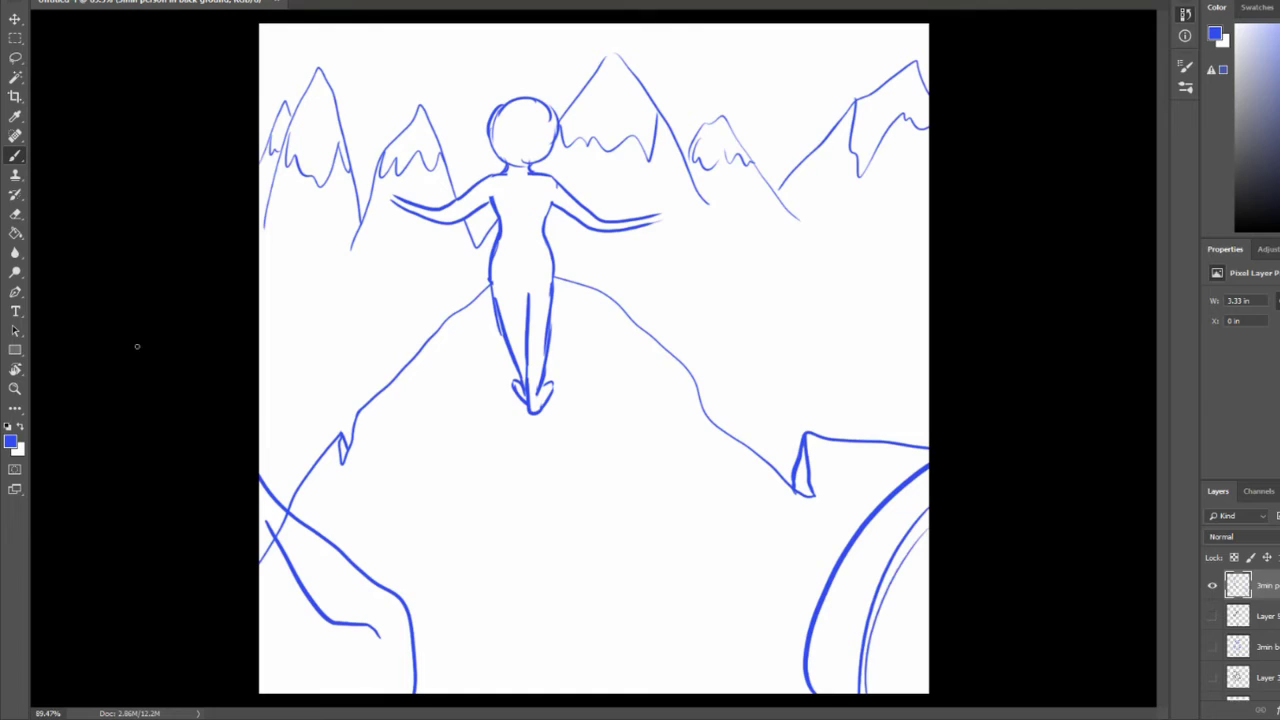
Add snow edges to both corner rocks and erase the overlapping old lines
{"action": "mouse_move", "coordinate": [262, 500]}
{"action": "left_mouse_down"}
{"action": "mouse_move", "coordinate": [365, 610]}
{"action": "mouse_move", "coordinate": [382, 574]}
{"action": "mouse_move", "coordinate": [259, 465]}
{"action": "left_mouse_up"}
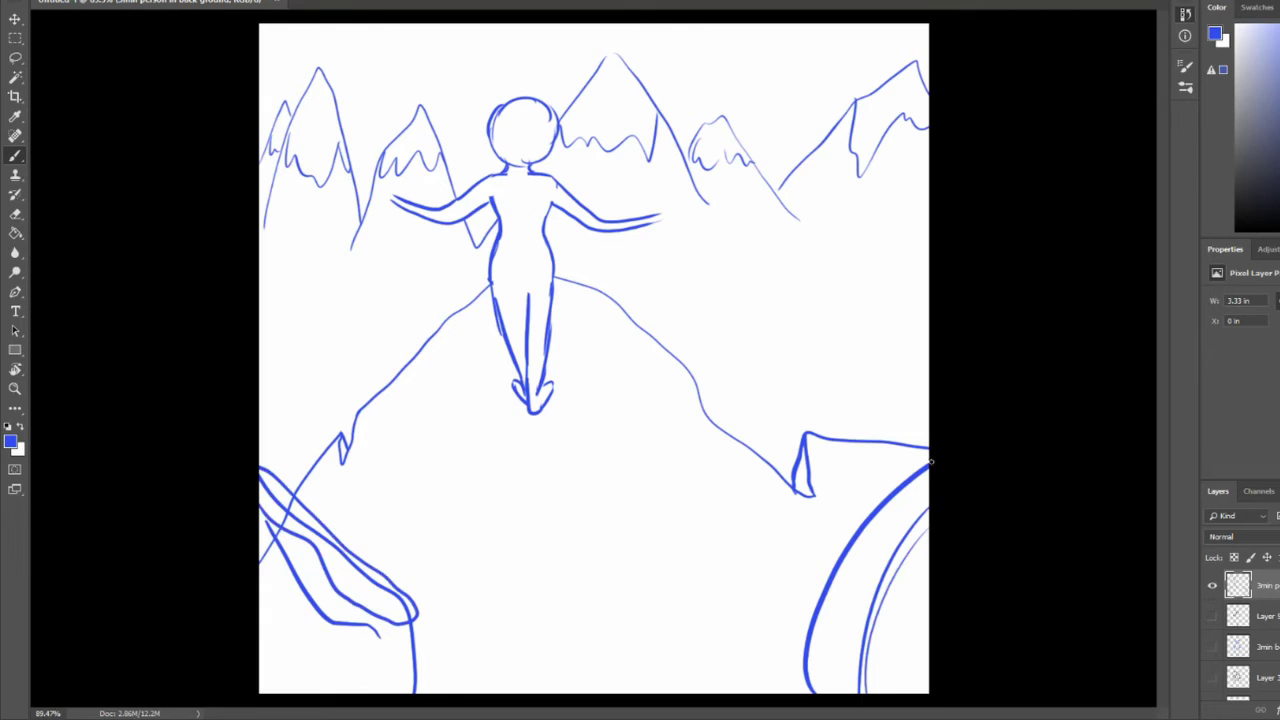
{"action": "mouse_move", "coordinate": [930, 462]}
{"action": "left_mouse_down"}
{"action": "mouse_move", "coordinate": [908, 468]}
{"action": "mouse_move", "coordinate": [820, 594]}
{"action": "mouse_move", "coordinate": [930, 603]}
{"action": "left_mouse_up"}
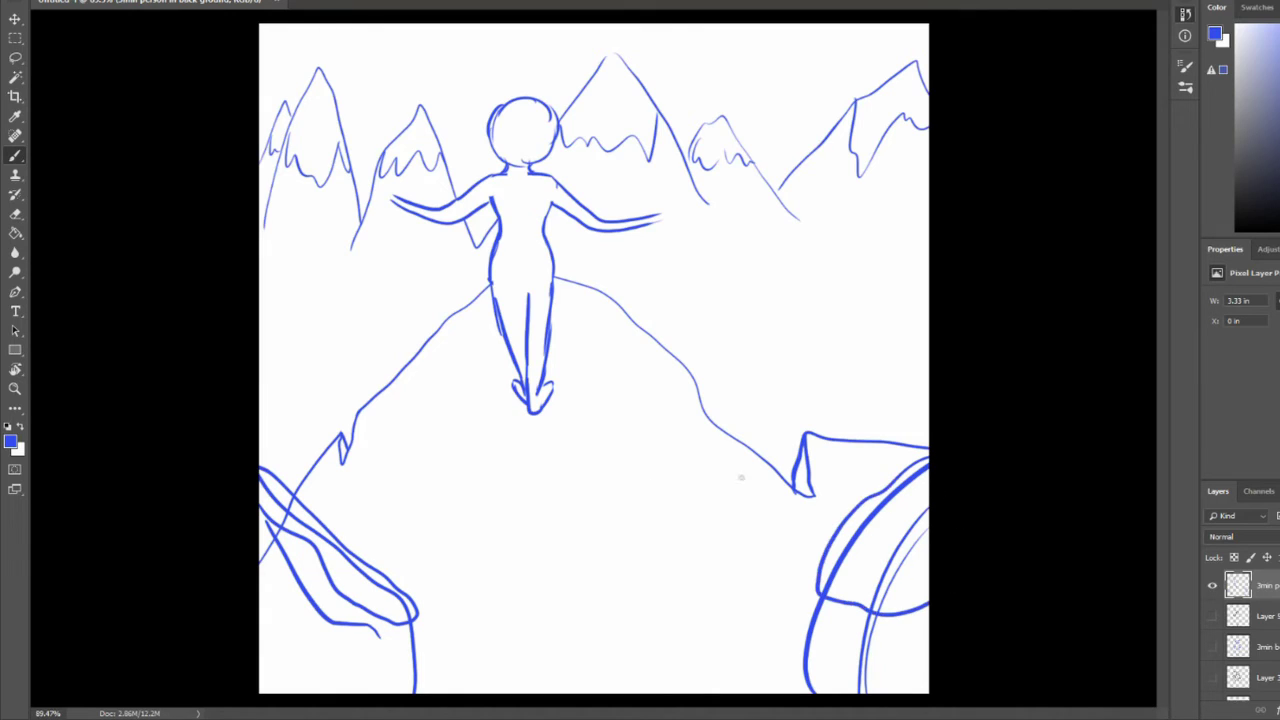
{"action": "left_click", "coordinate": [15, 213]}
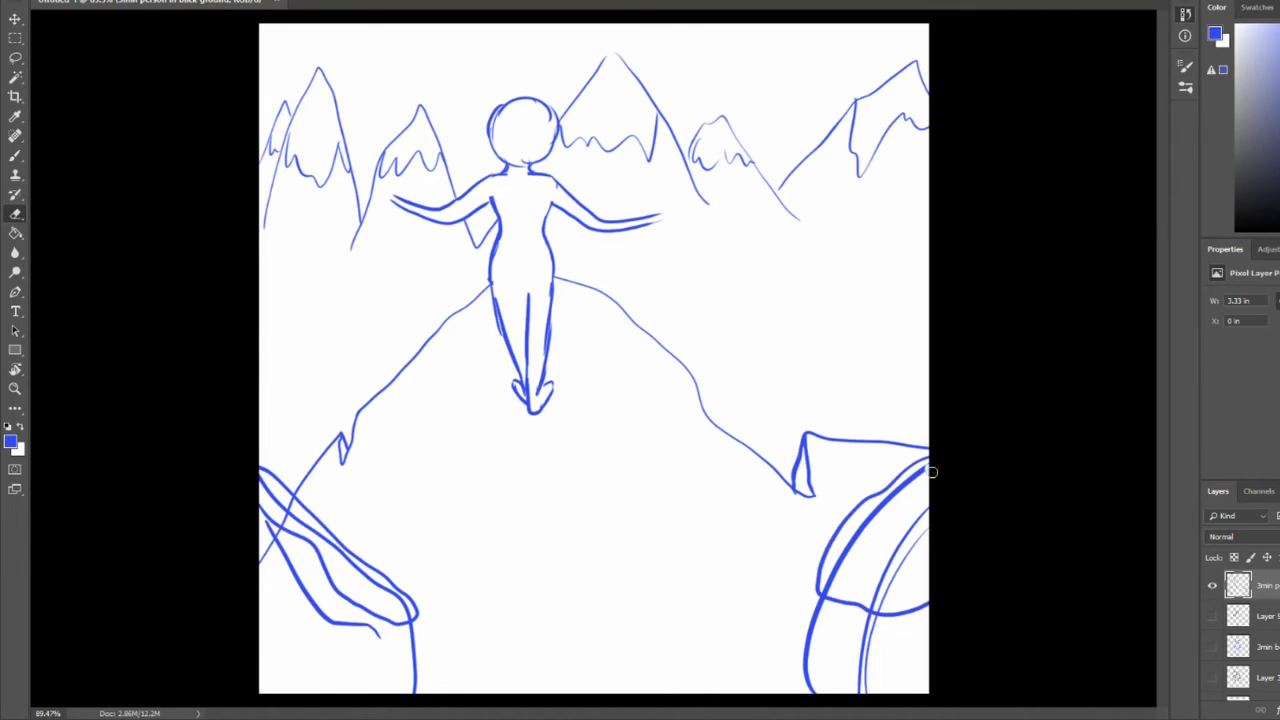
{"action": "mouse_move", "coordinate": [932, 472]}
{"action": "left_mouse_down"}
{"action": "mouse_move", "coordinate": [885, 505]}
{"action": "mouse_move", "coordinate": [828, 590]}
{"action": "mouse_move", "coordinate": [922, 535]}
{"action": "mouse_move", "coordinate": [932, 505]}
{"action": "left_mouse_up"}
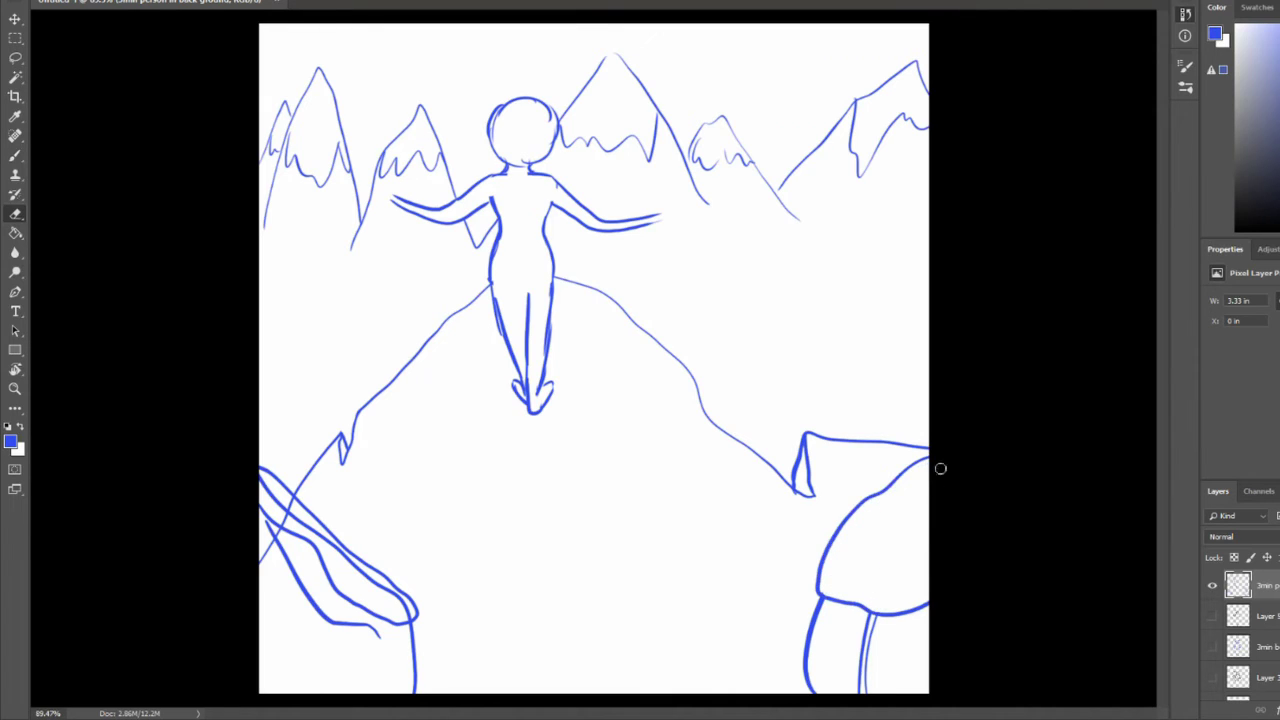
{"action": "left_click_drag", "start_coordinate": [268, 493], "coordinate": [404, 607]}
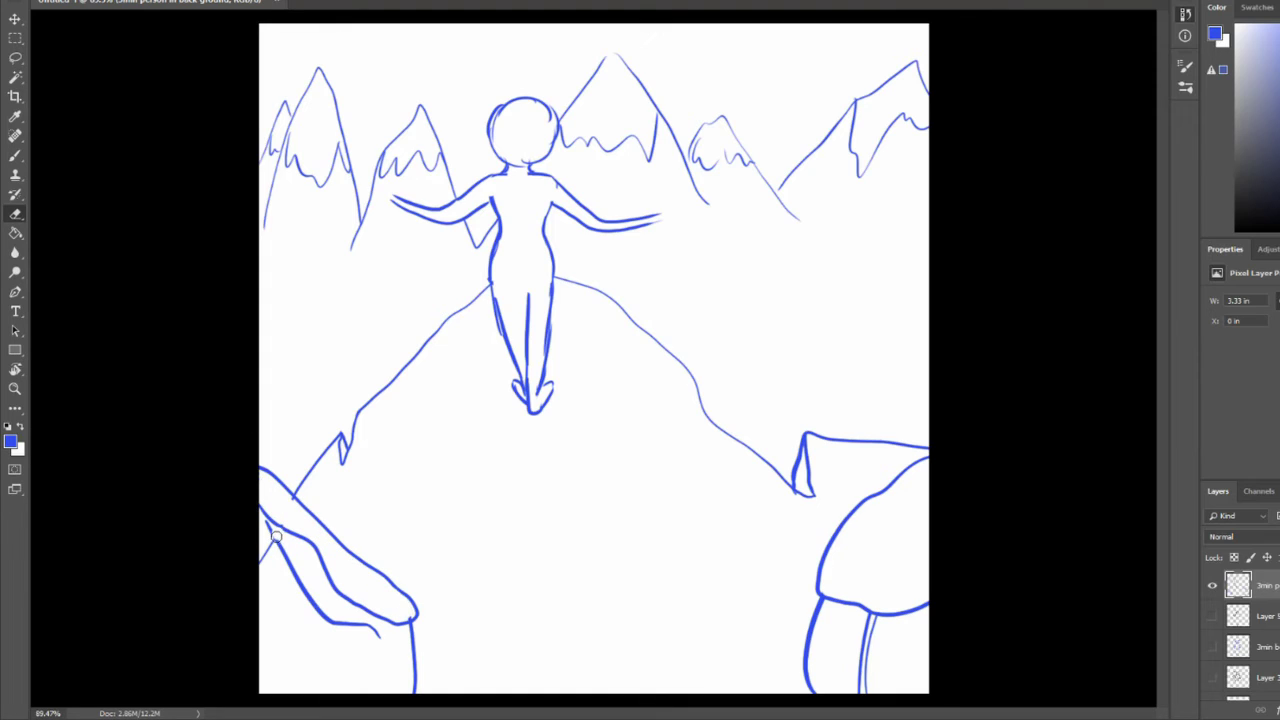
{"action": "left_click", "coordinate": [16, 156]}
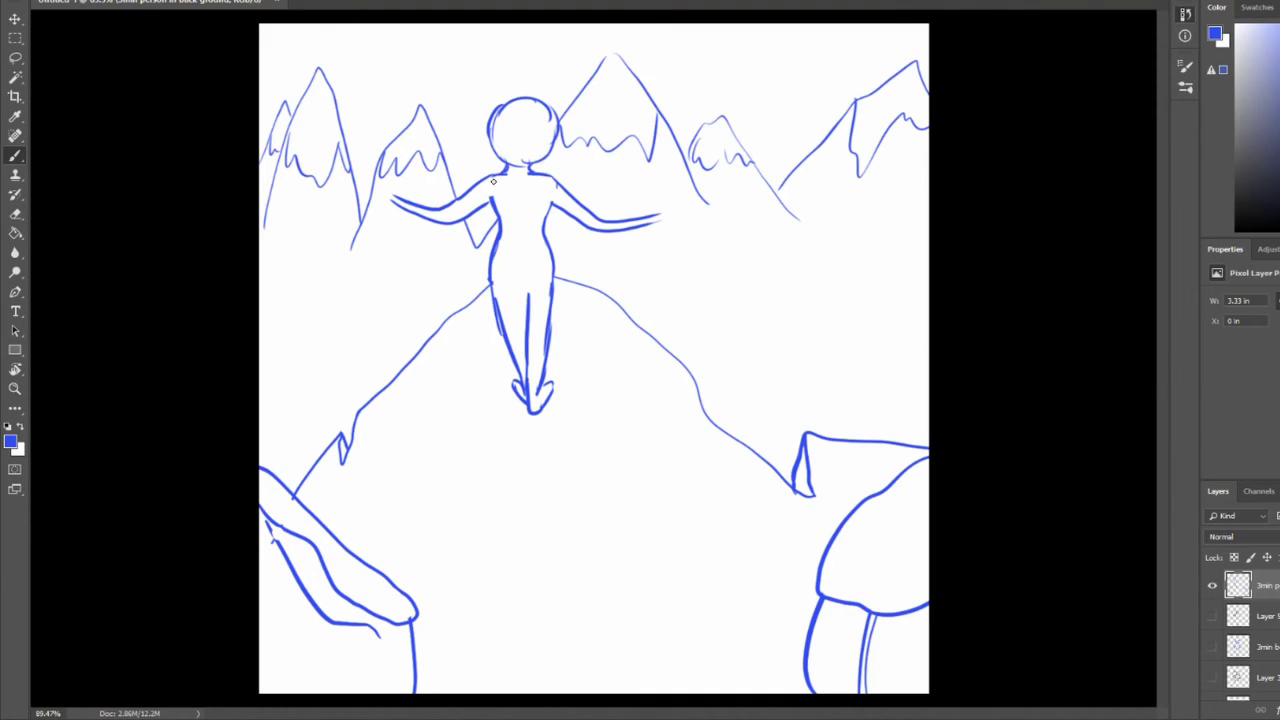
Draw a hooded dress with collar and fold lines, then erase the hill and leg lines inside it
{"action": "mouse_move", "coordinate": [491, 258]}
{"action": "left_mouse_down"}
{"action": "mouse_move", "coordinate": [484, 340]}
{"action": "mouse_move", "coordinate": [562, 334]}
{"action": "mouse_move", "coordinate": [545, 213]}
{"action": "left_mouse_up"}
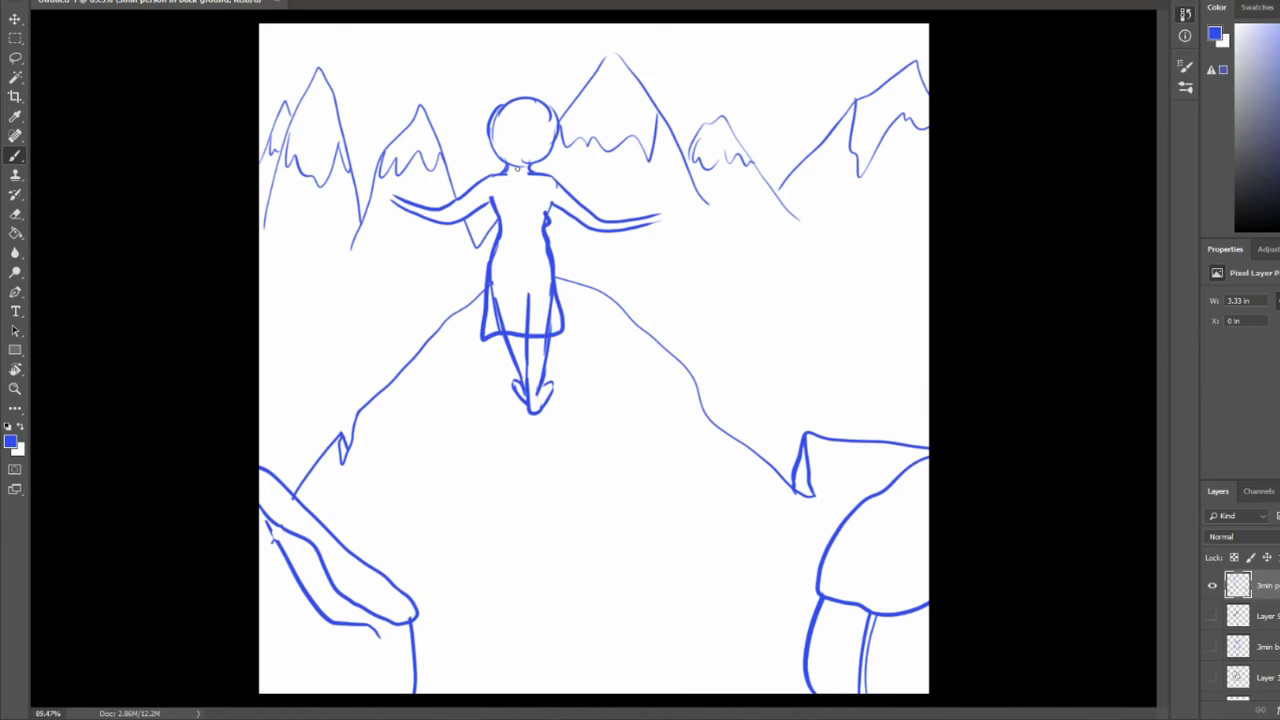
{"action": "mouse_move", "coordinate": [494, 176]}
{"action": "left_mouse_down"}
{"action": "mouse_move", "coordinate": [548, 182]}
{"action": "mouse_move", "coordinate": [540, 172]}
{"action": "left_mouse_up"}
{"action": "left_click_drag", "start_coordinate": [506, 178], "coordinate": [530, 175]}
{"action": "left_click_drag", "start_coordinate": [538, 222], "coordinate": [508, 250]}
{"action": "key", "text": "e"}
{"action": "mouse_move", "coordinate": [498, 271]}
{"action": "left_mouse_down"}
{"action": "mouse_move", "coordinate": [504, 322]}
{"action": "mouse_move", "coordinate": [543, 322]}
{"action": "left_mouse_up"}
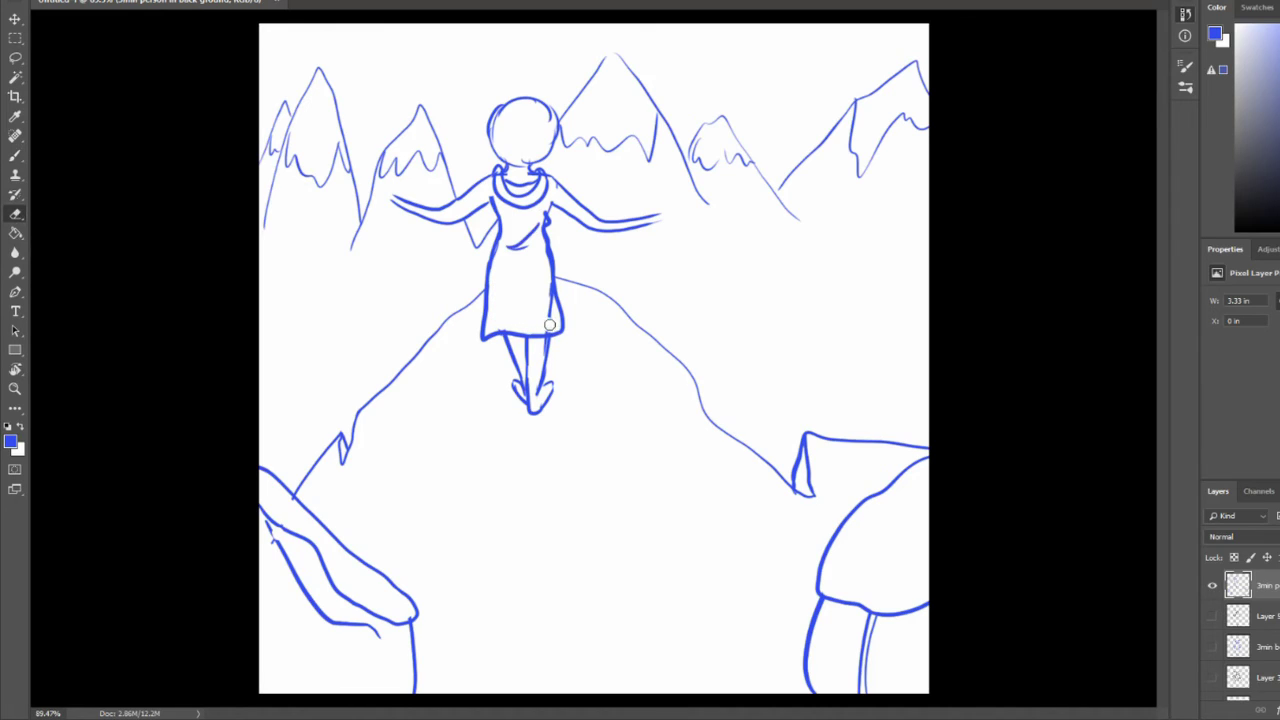